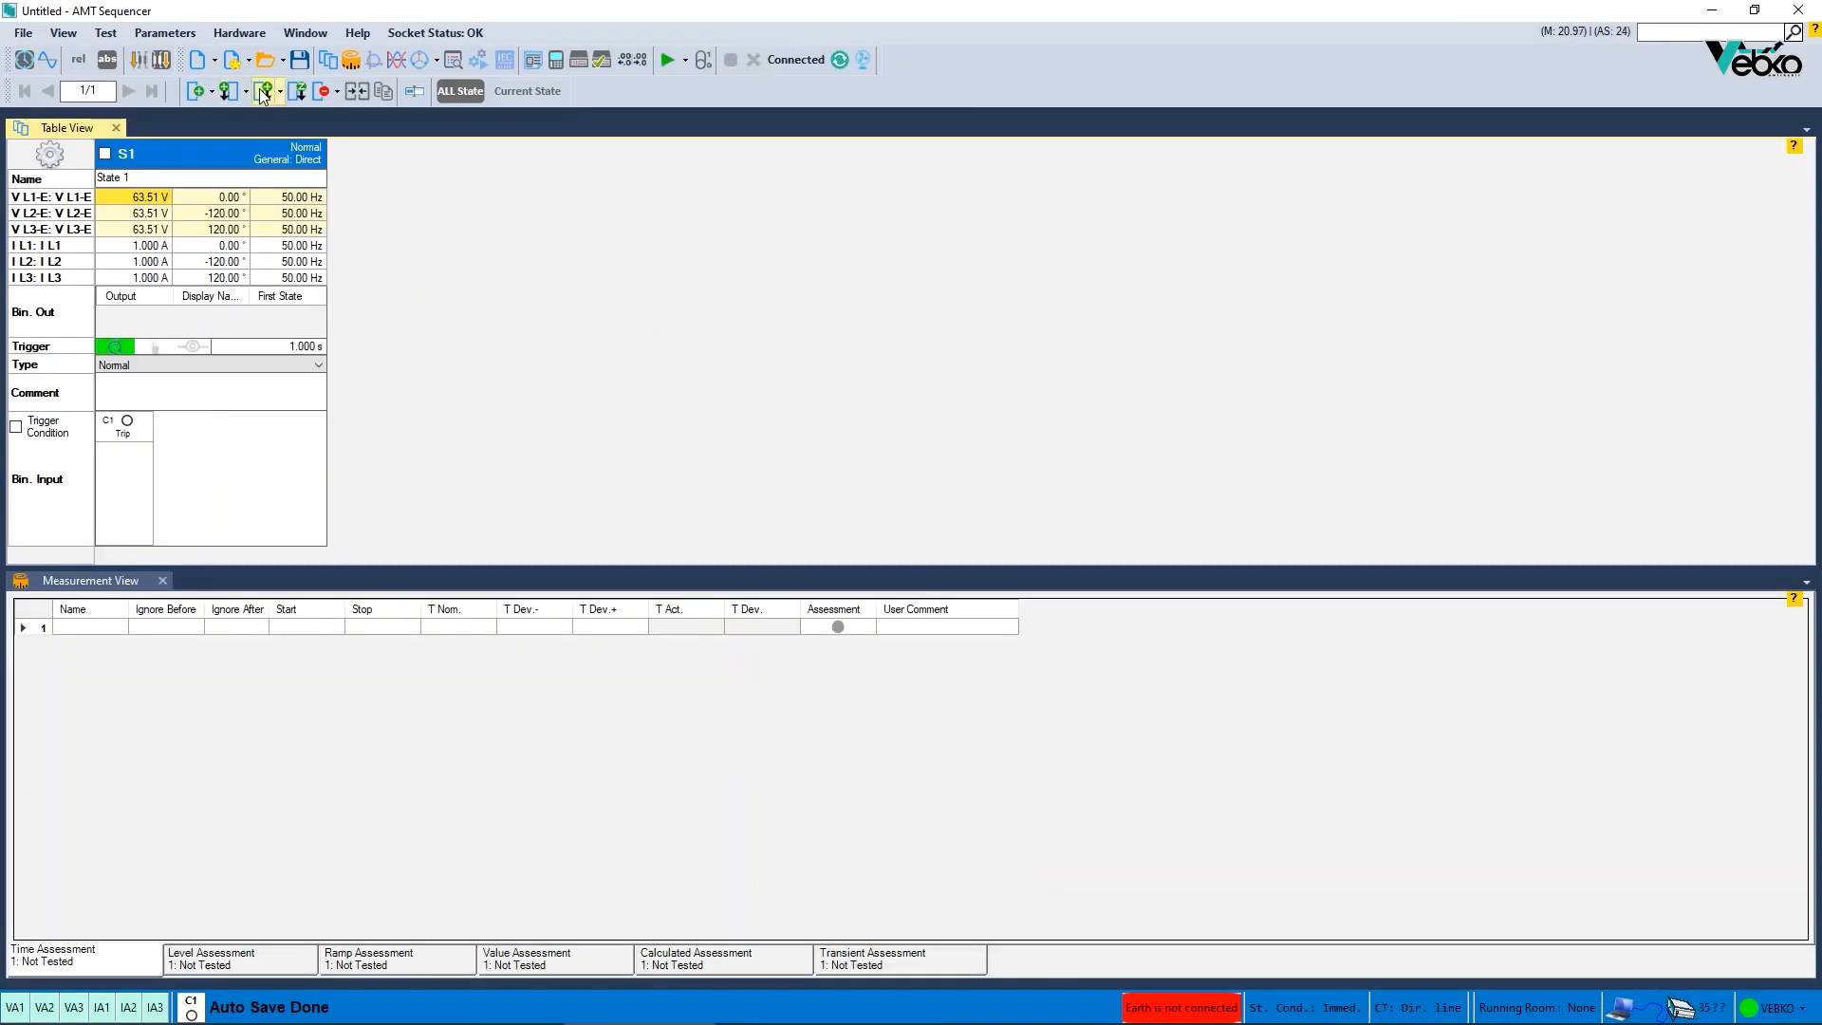
- Insert a new state after the current one in the sequence
left_click(263, 92)
left_click(263, 91)
left_click(263, 91)
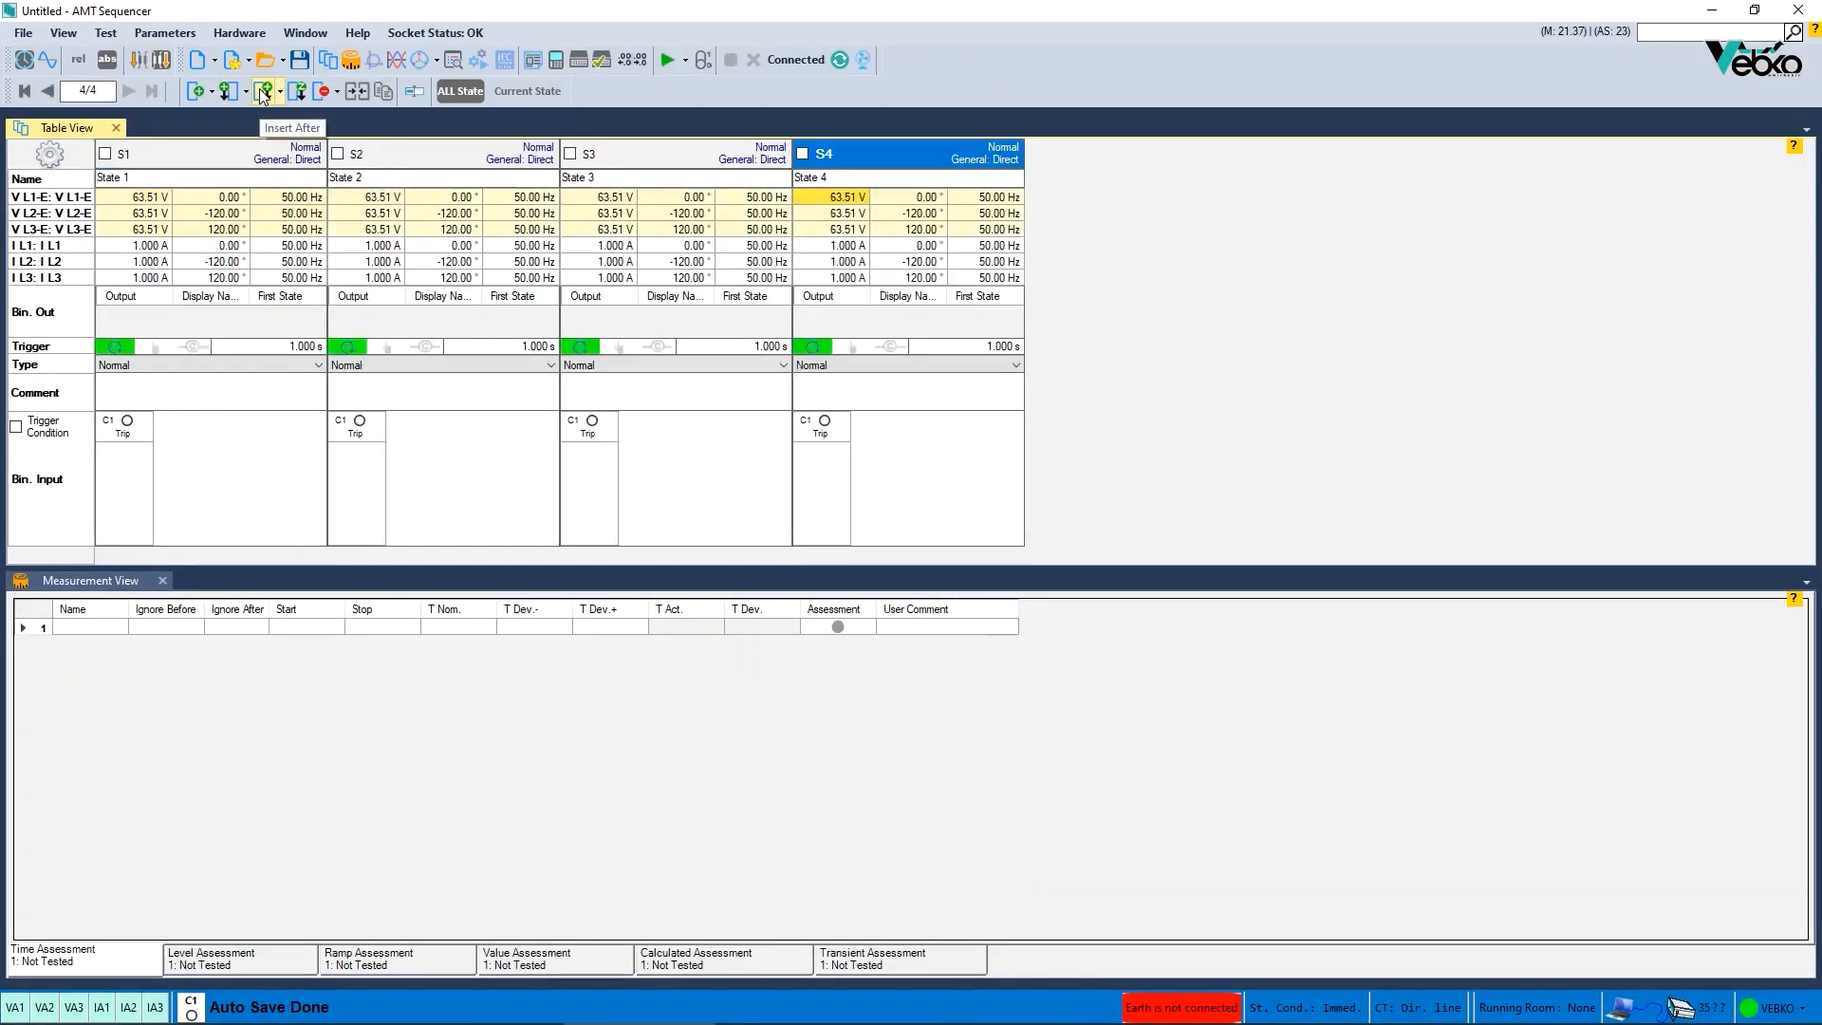
left_click(263, 91)
- Rename state 2 as VEBKO
left_click(380, 155)
type("VE")
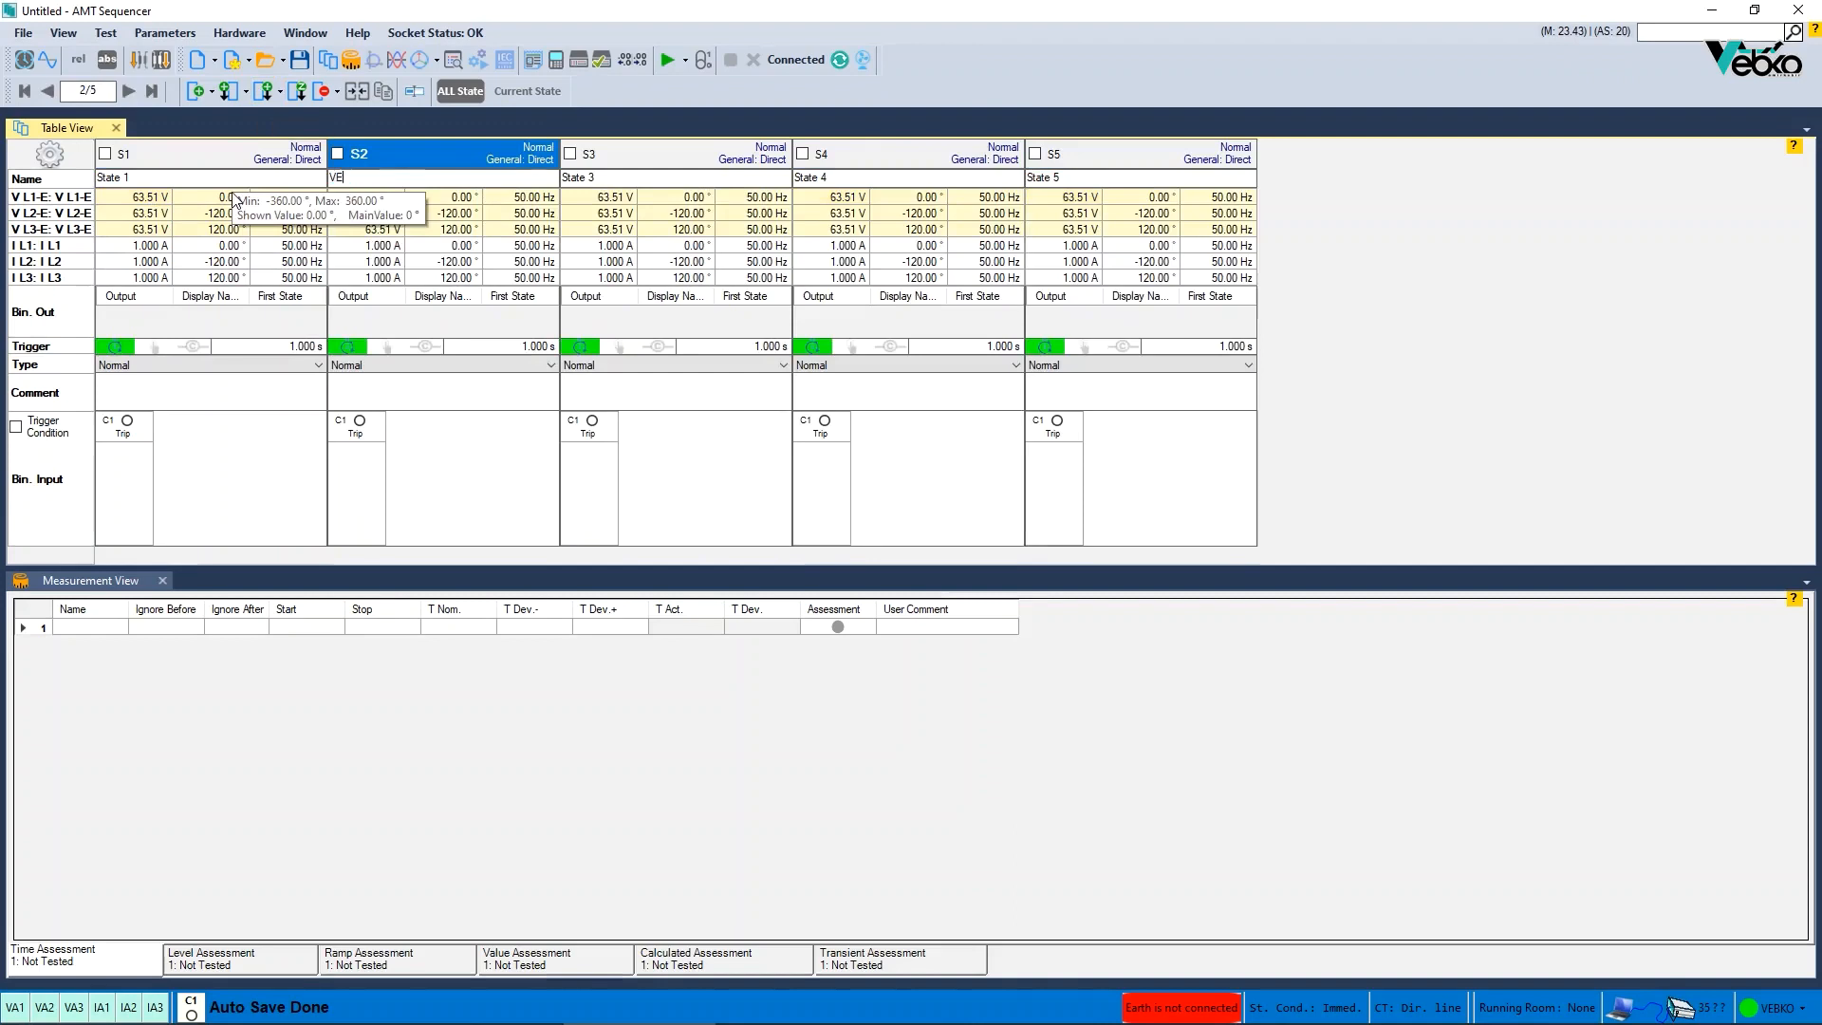
type("BKO")
- Rename state 4 as AMPro
left_click(166, 628)
left_click(248, 628)
left_click(246, 627)
left_click(830, 180)
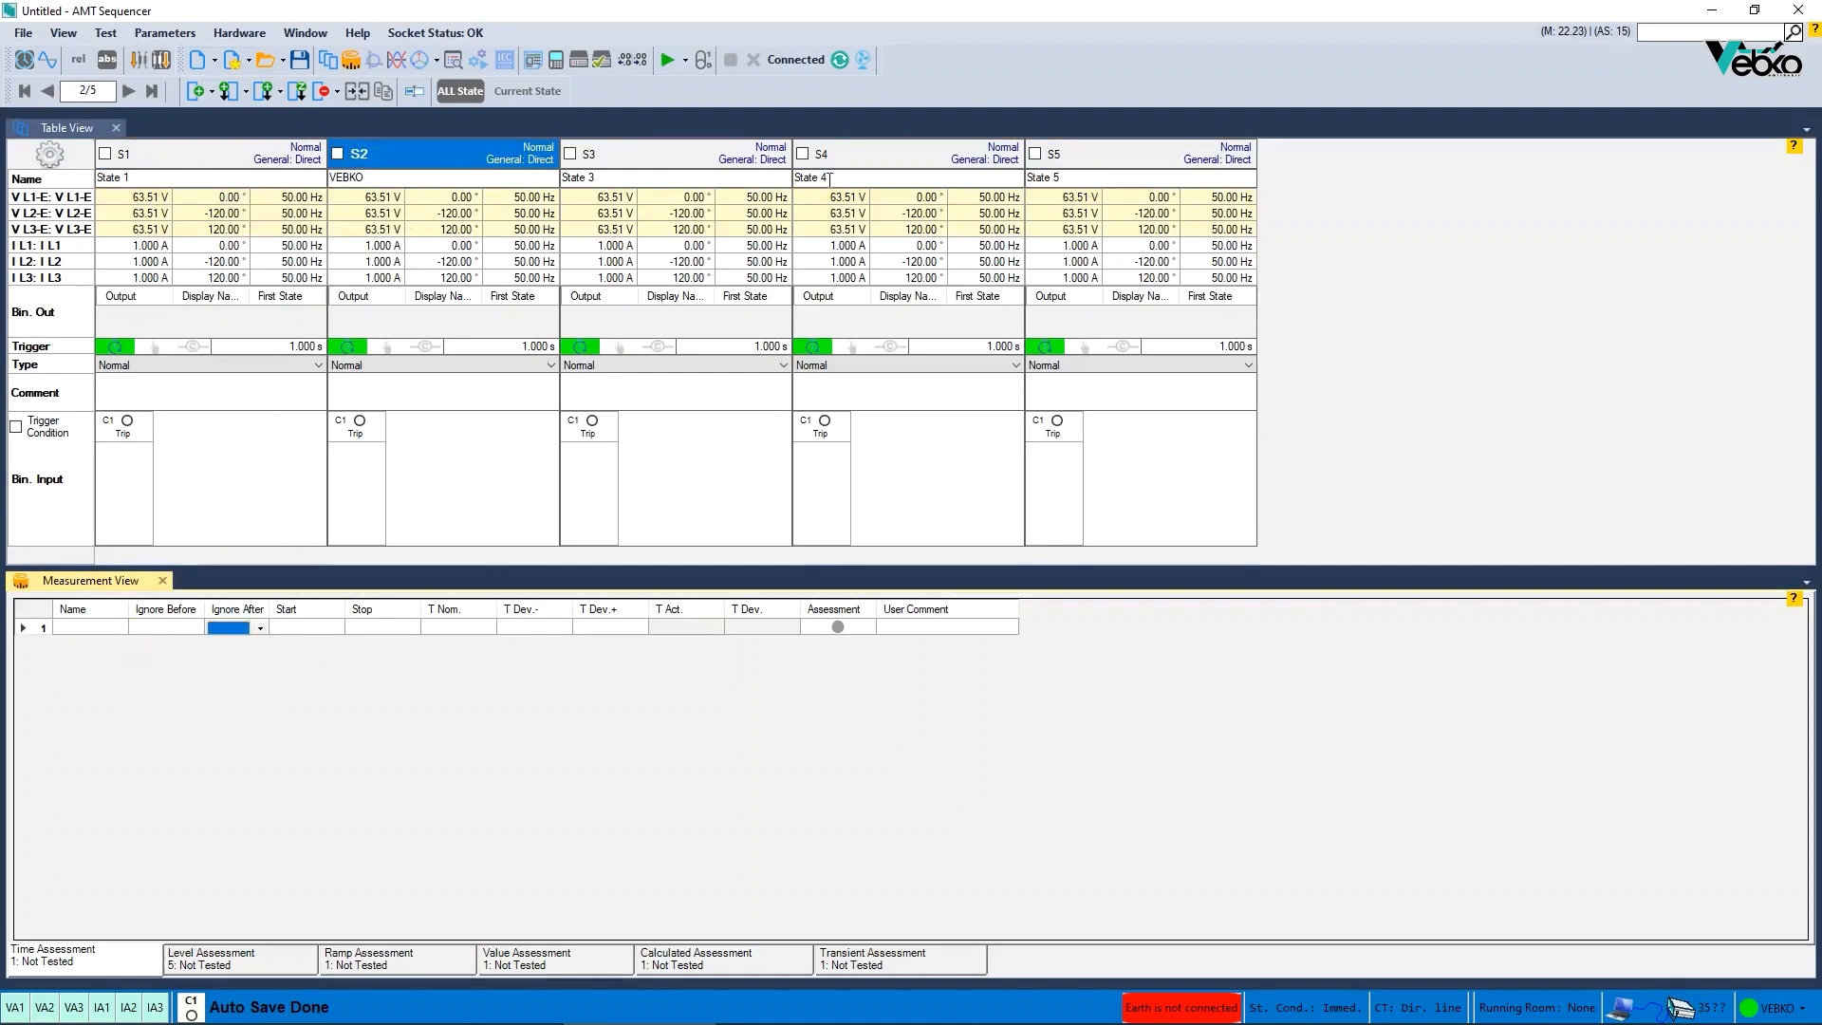
type("AMPro")
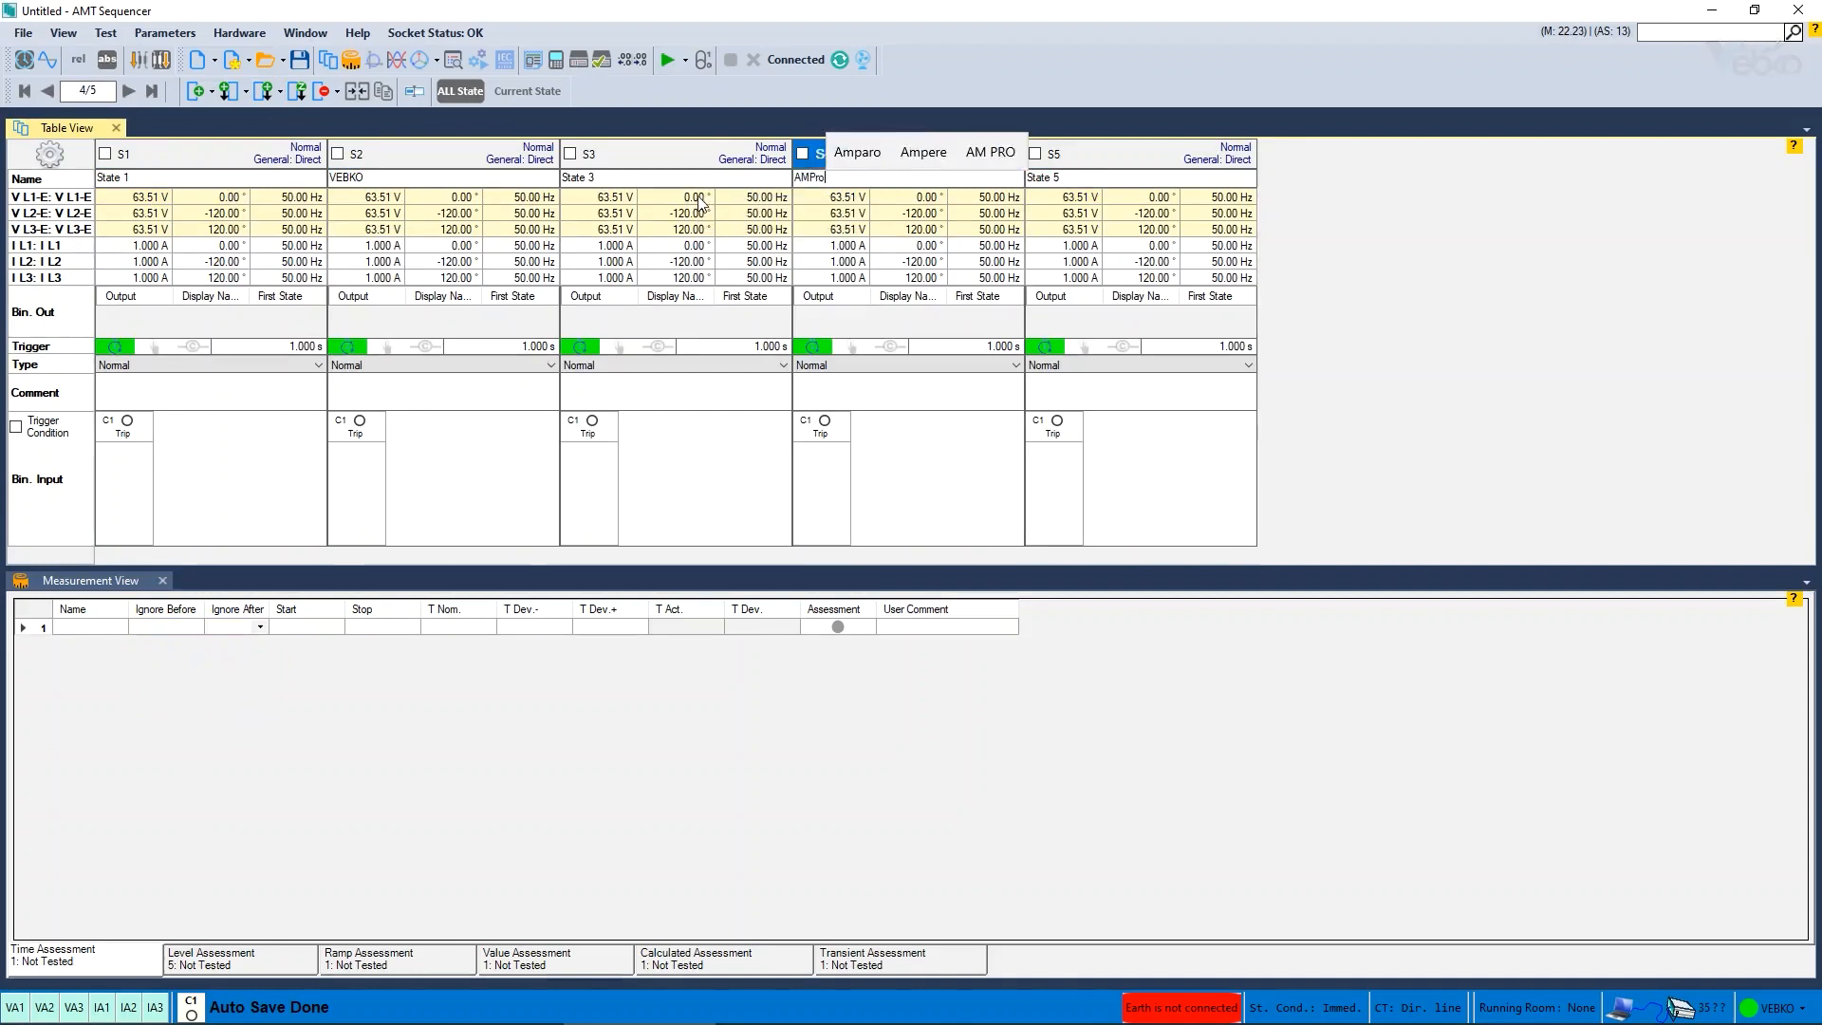
- Open the measurement row's Ignore After state list to check the renamed states
left_click(245, 628)
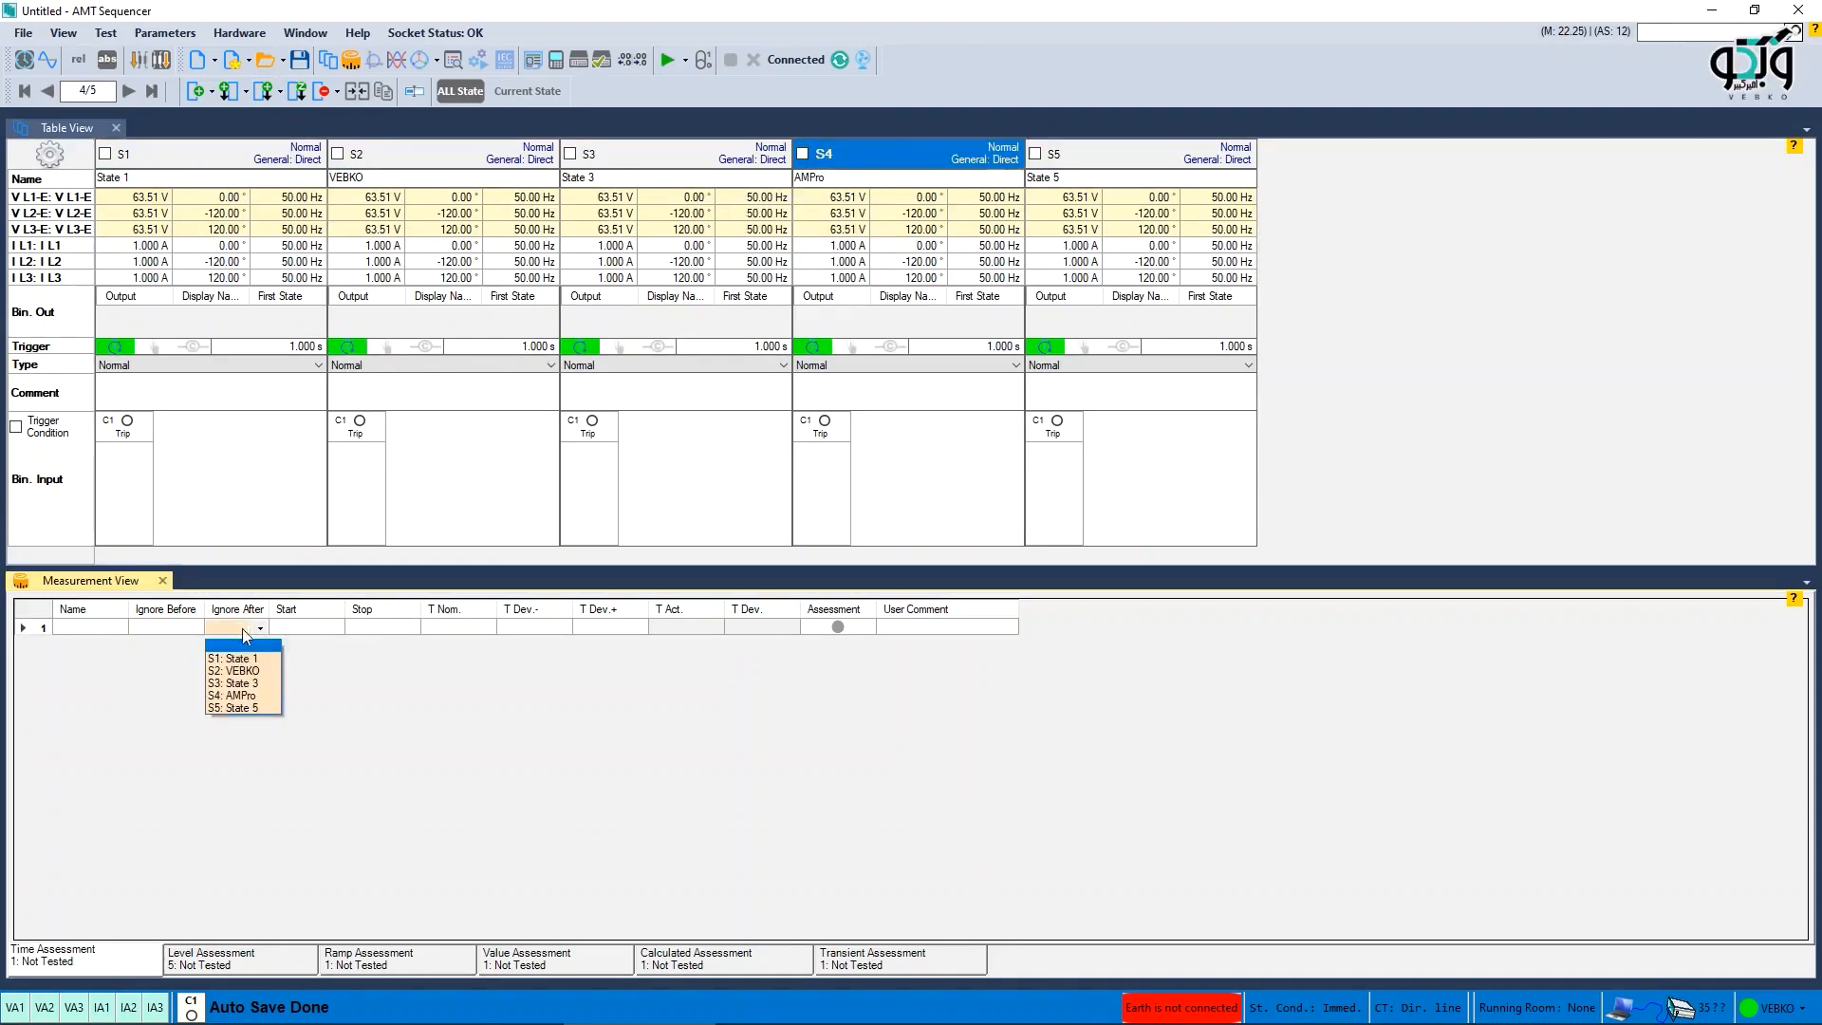
left_click(146, 630)
- Open state 1's detail view and switch between its Trigger and Analog Out settings
left_click(1132, 745)
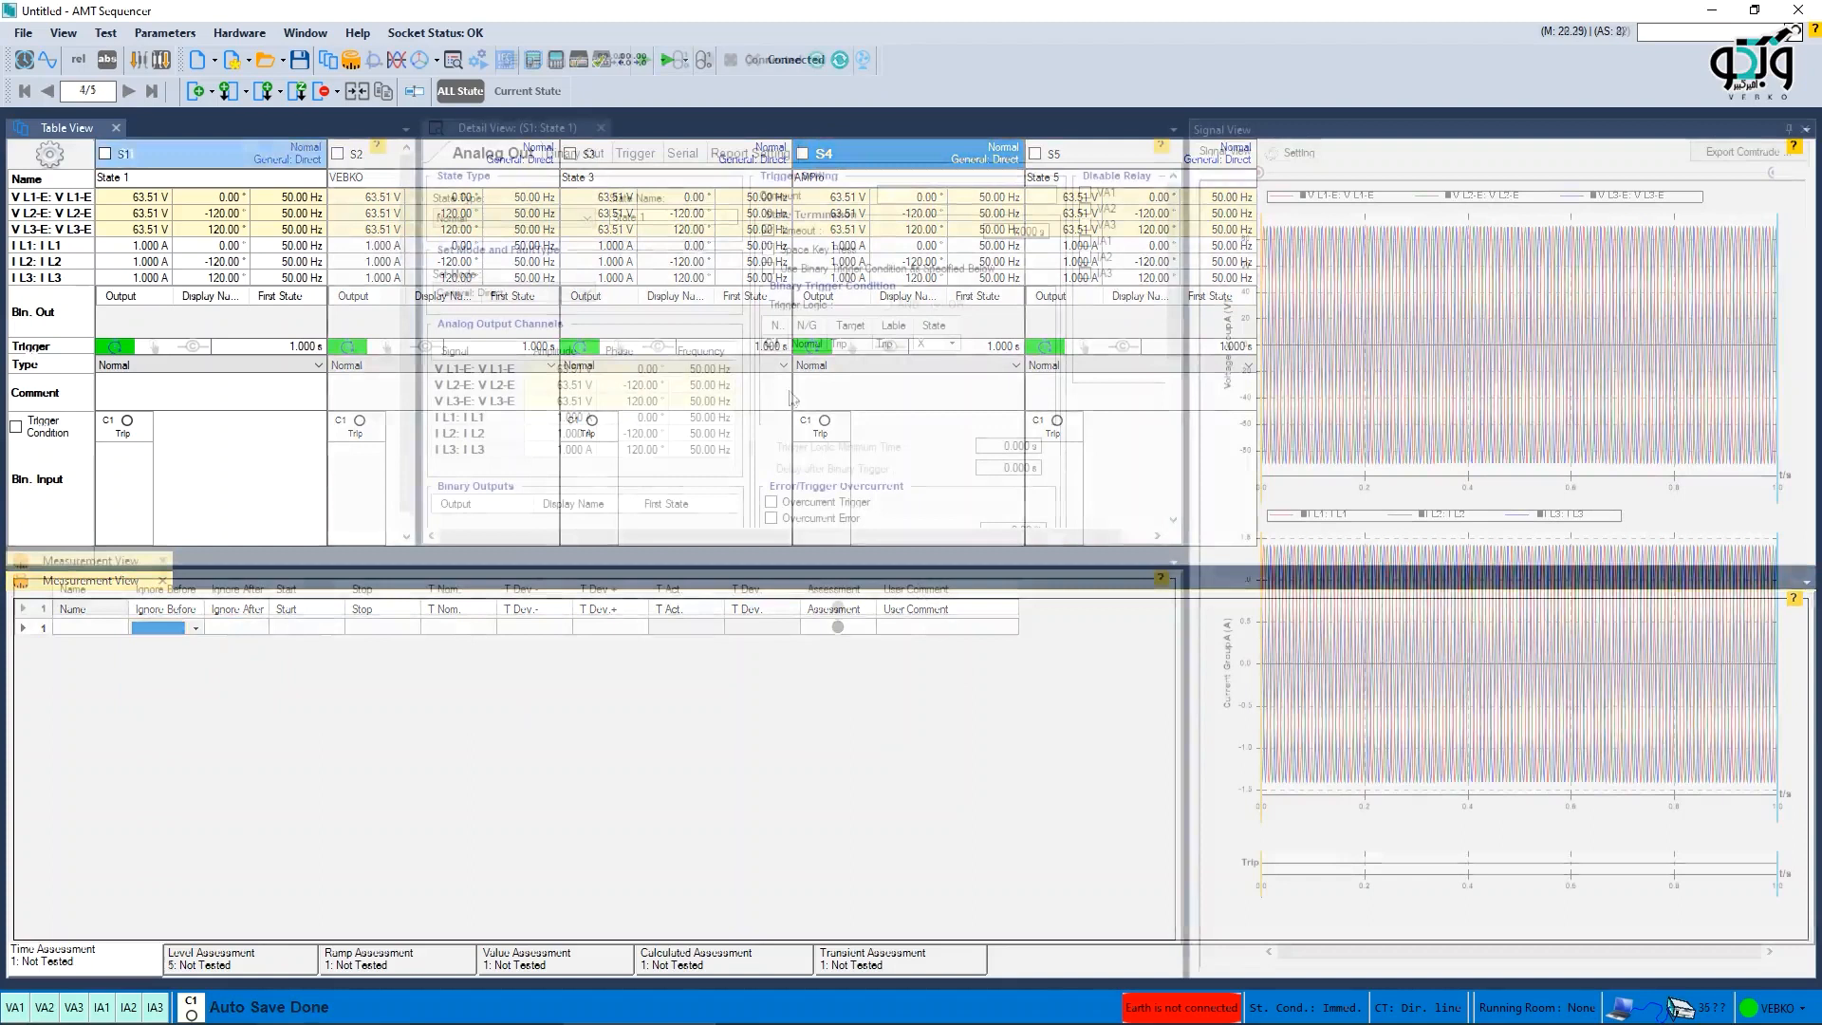
left_click(635, 161)
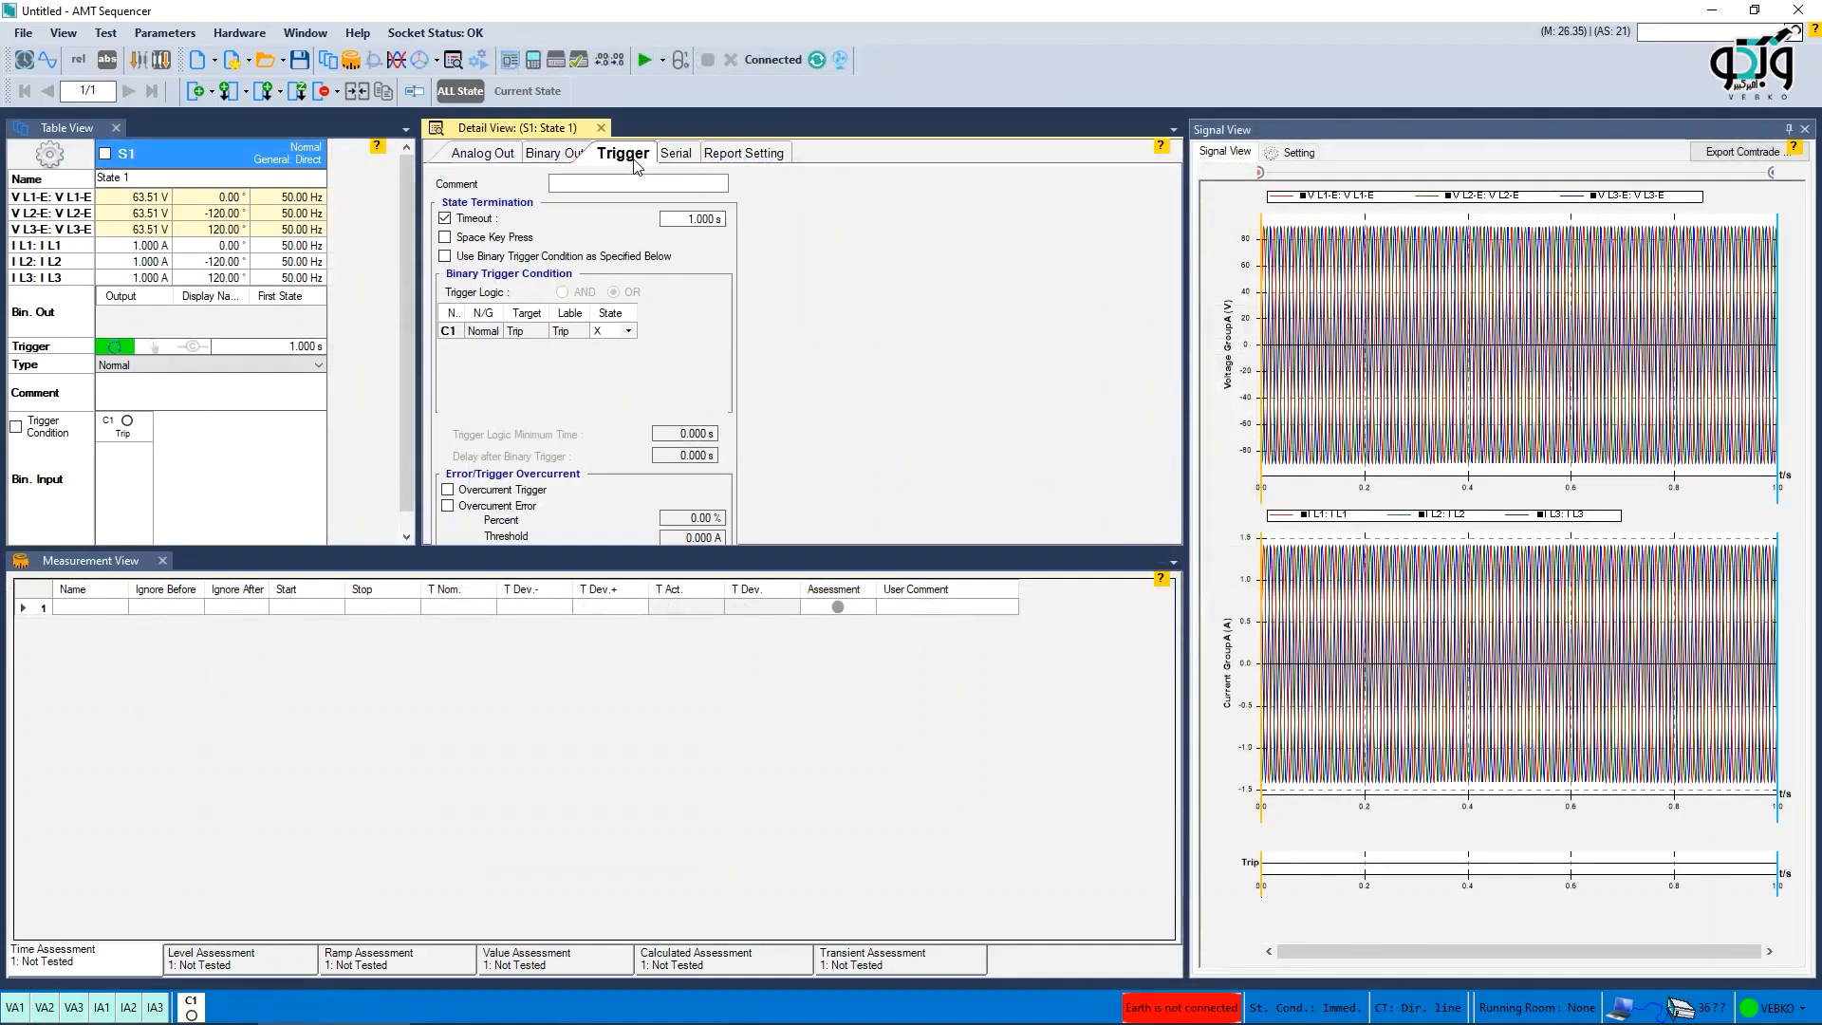
left_click(445, 256)
left_click(630, 332)
left_click(615, 349)
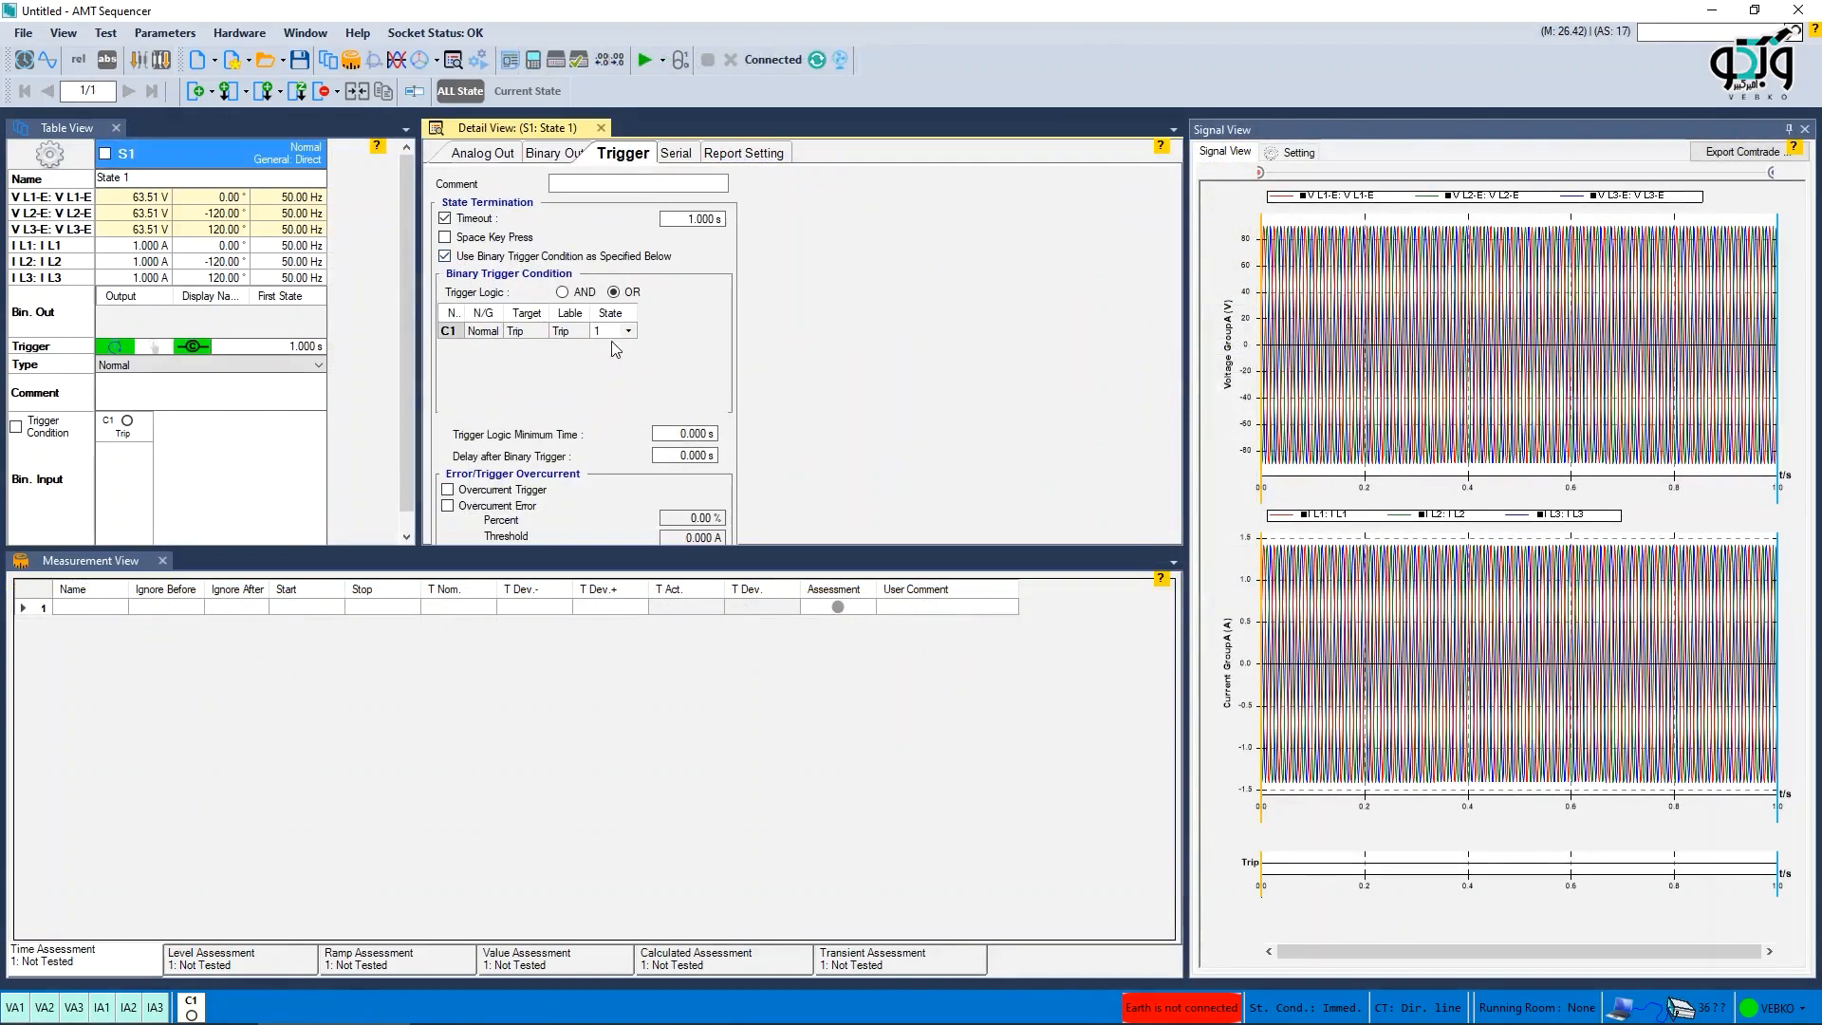
left_click(472, 155)
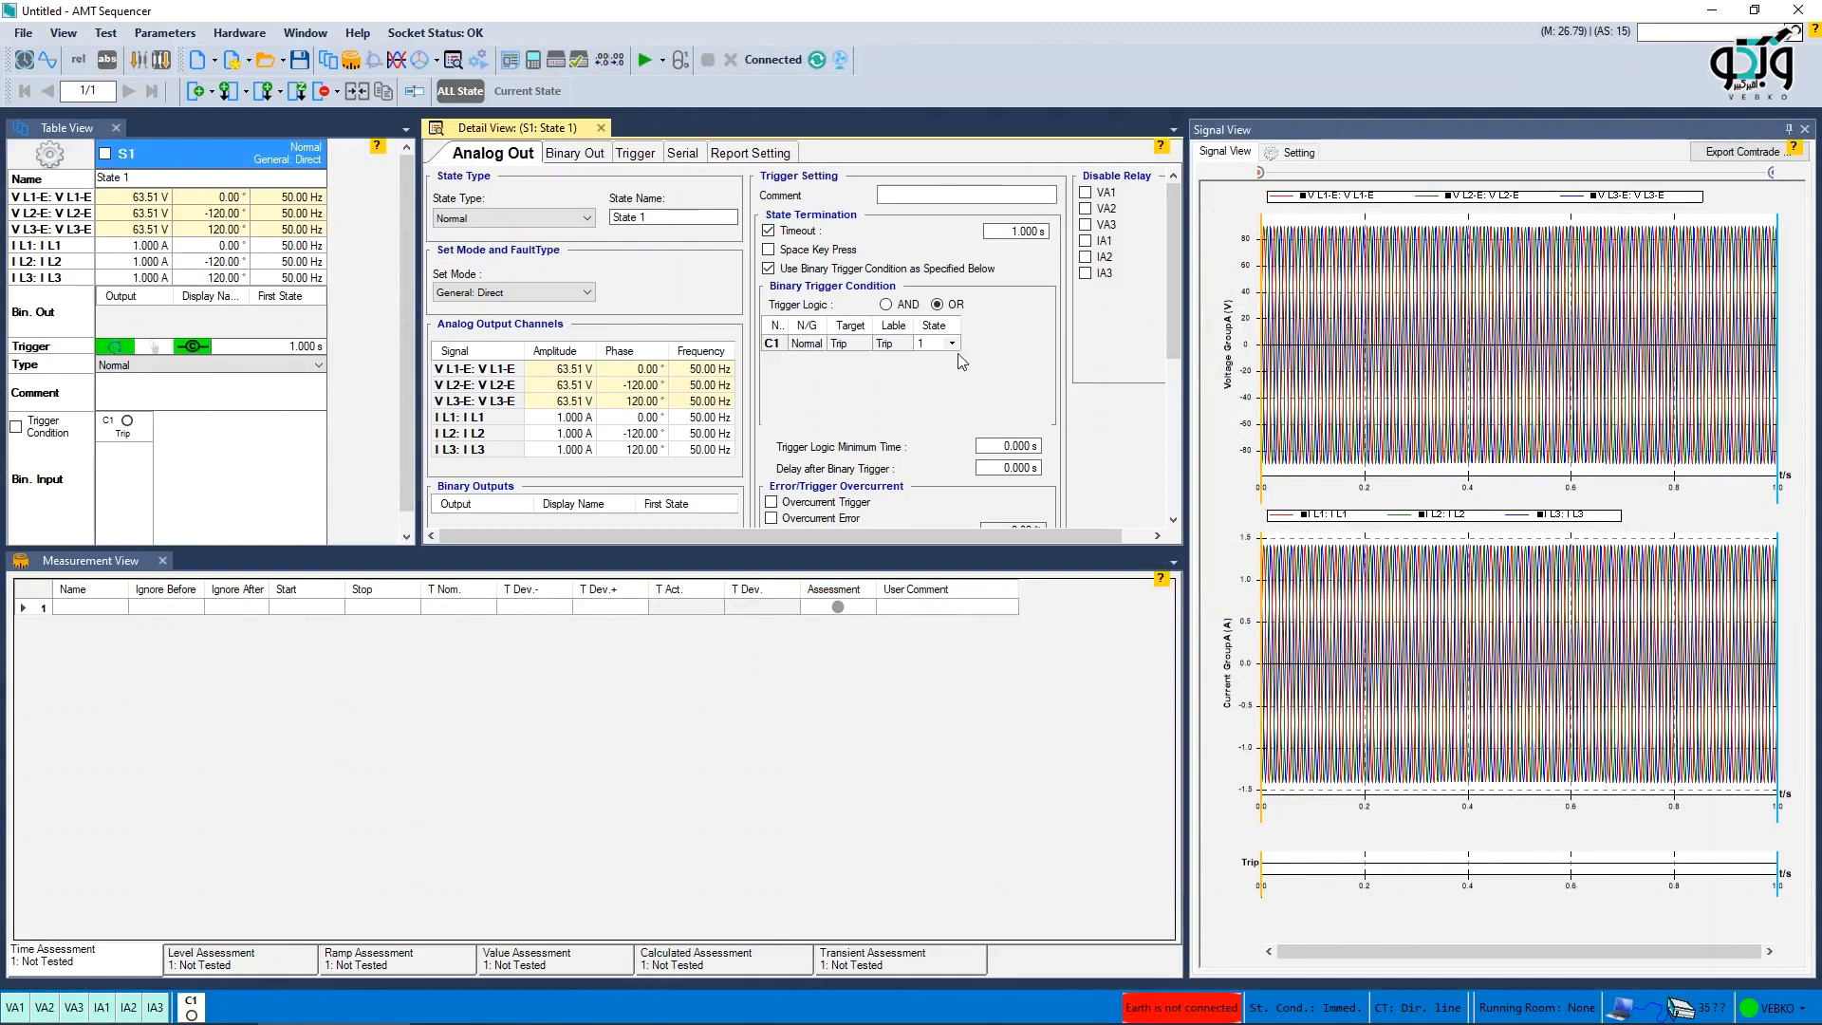
left_click(635, 153)
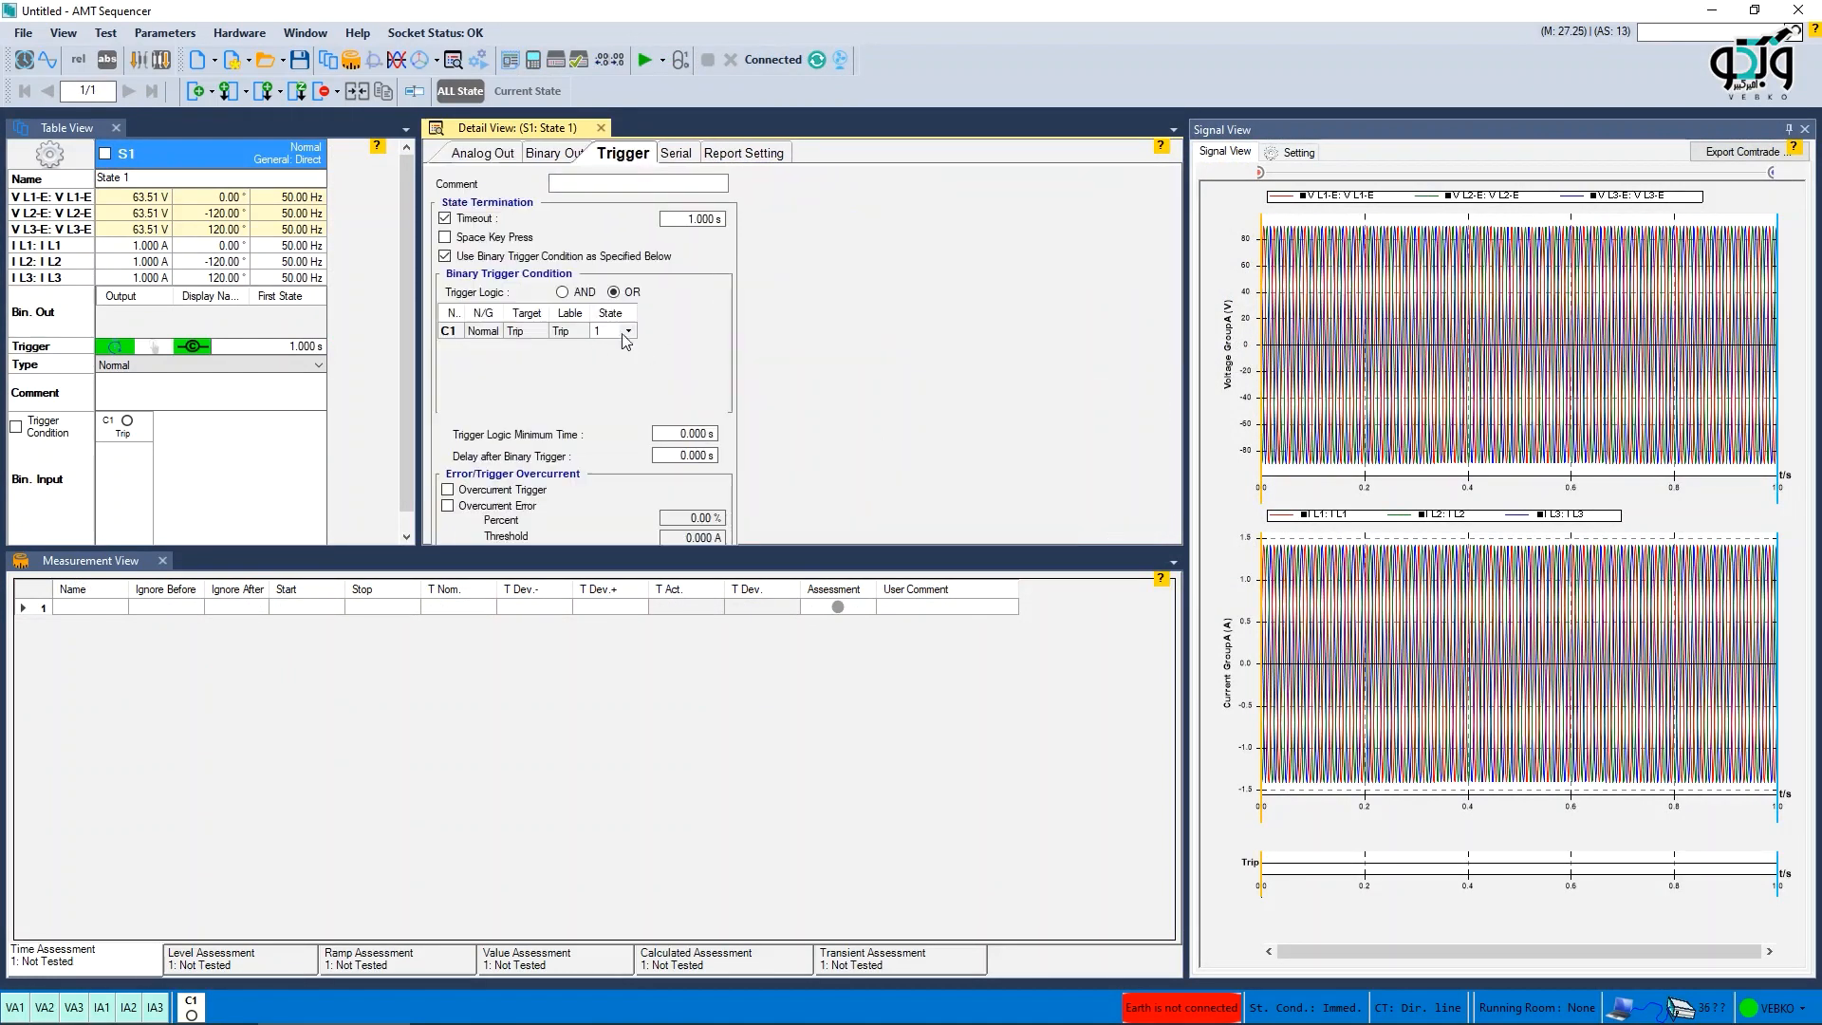
left_click(471, 156)
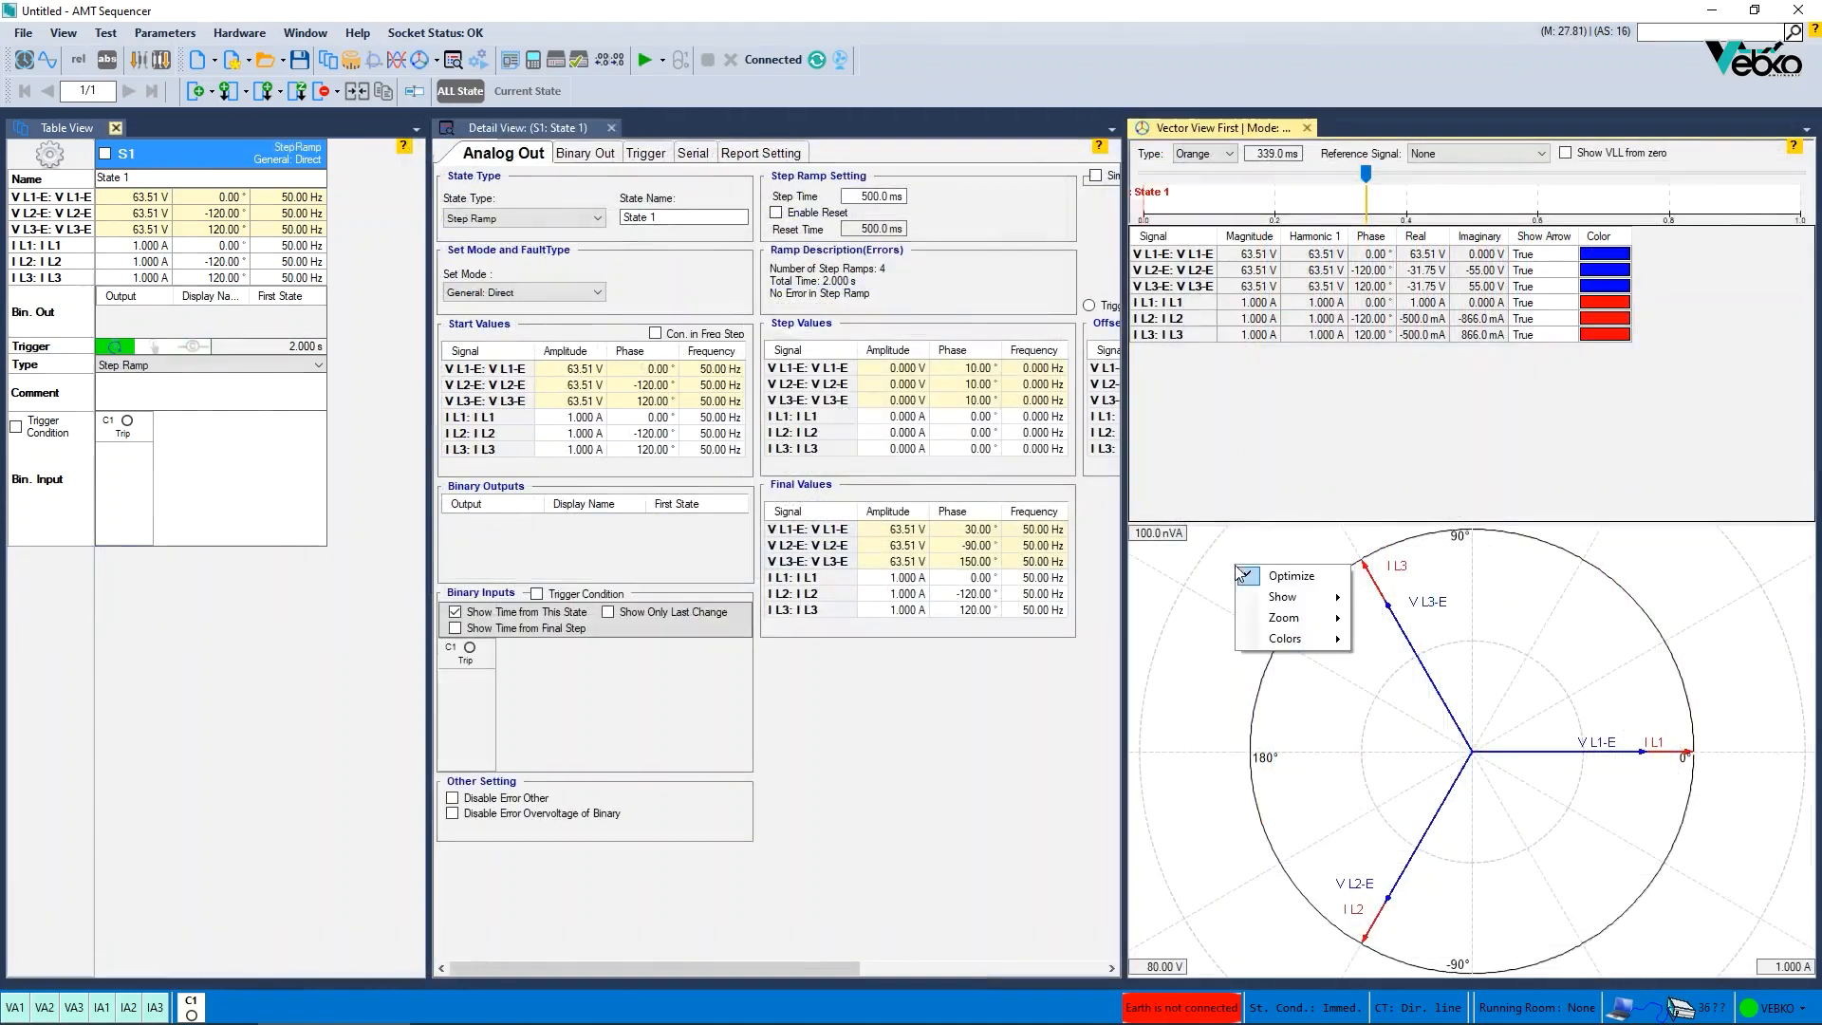
- Move the vector view time slider through the step ramp to follow the phasors
mouse_move(1291, 608)
left_click(1430, 664)
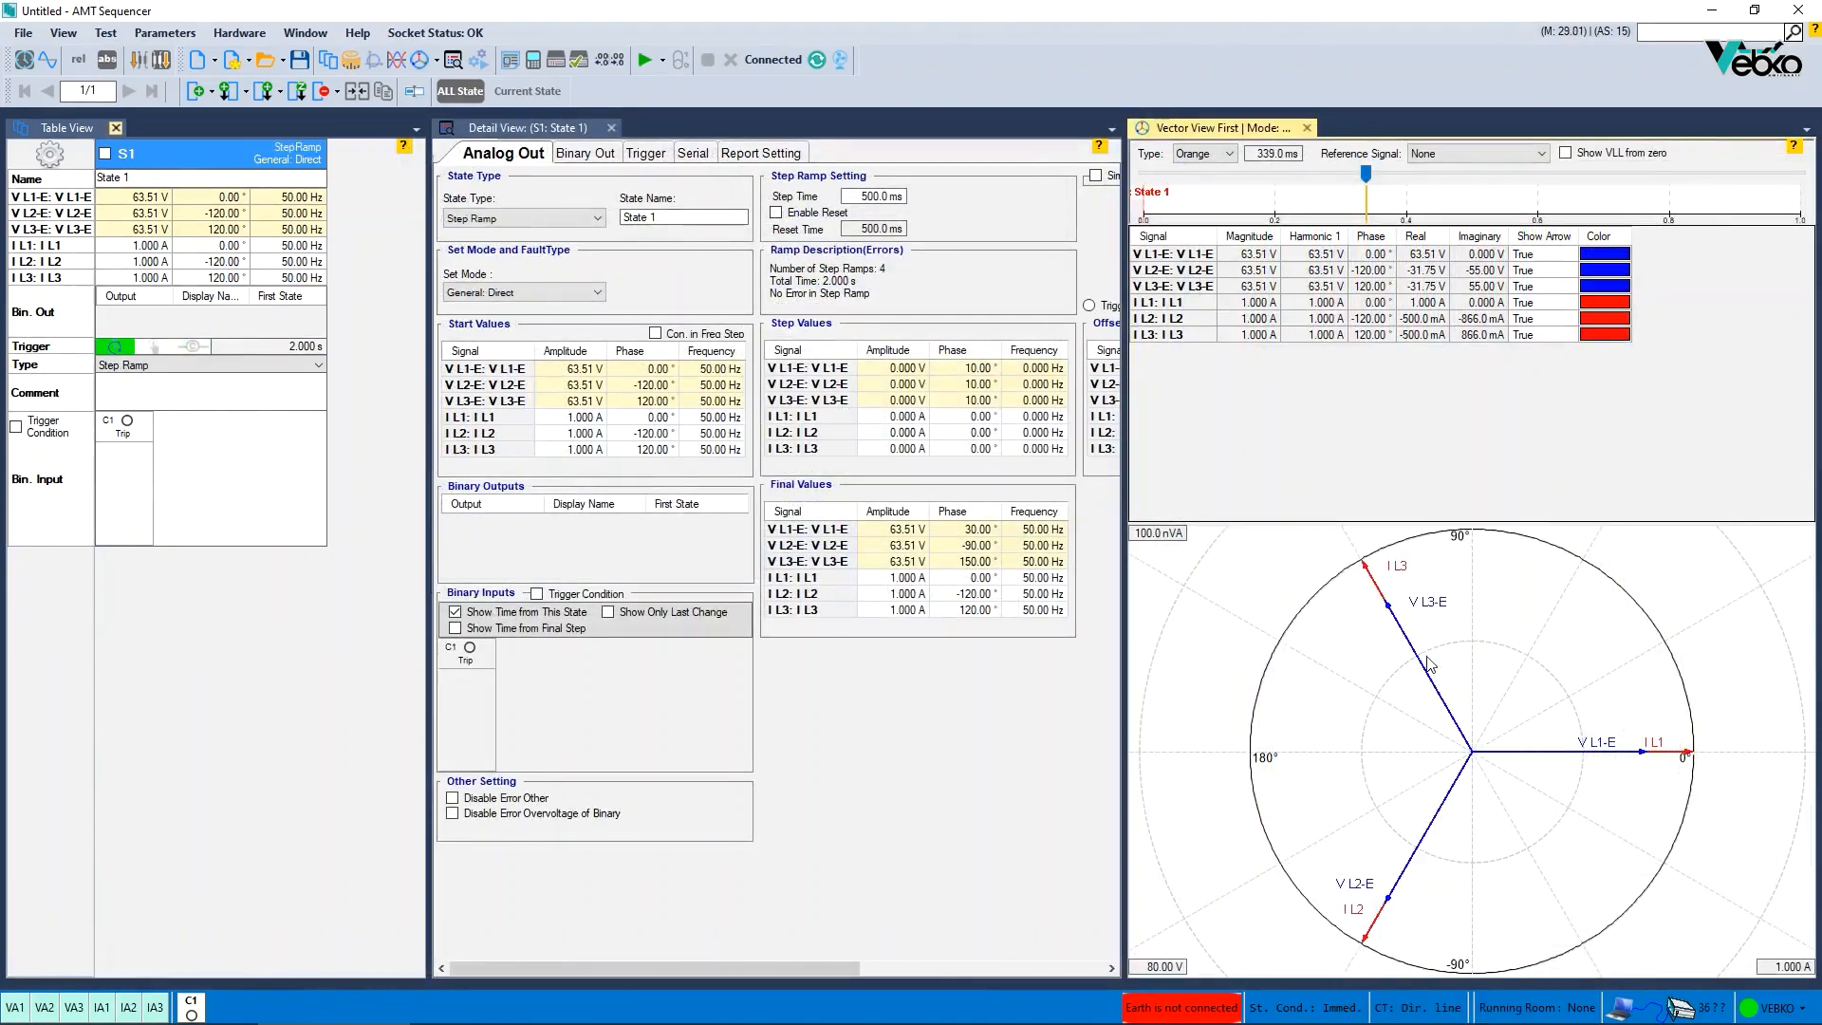
left_click_drag(1366, 173, 1701, 189)
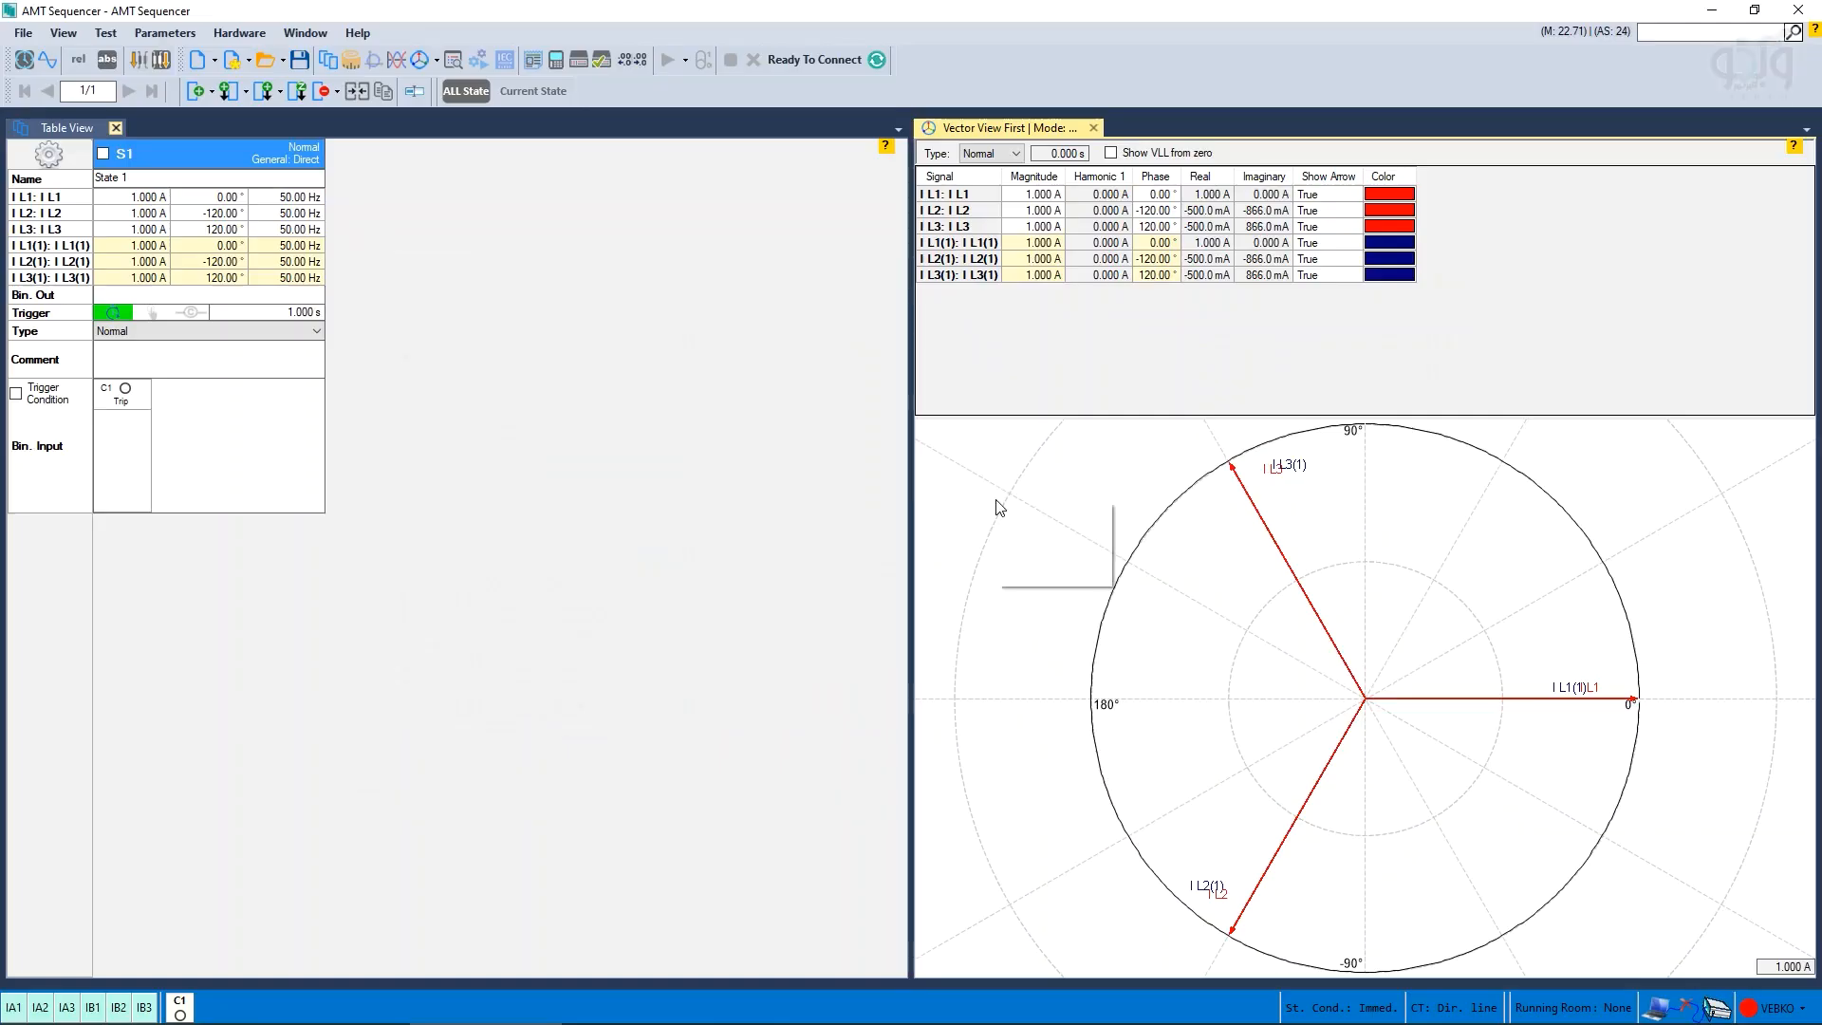
right_click(996, 503)
mouse_move(1053, 533)
left_click(1170, 629)
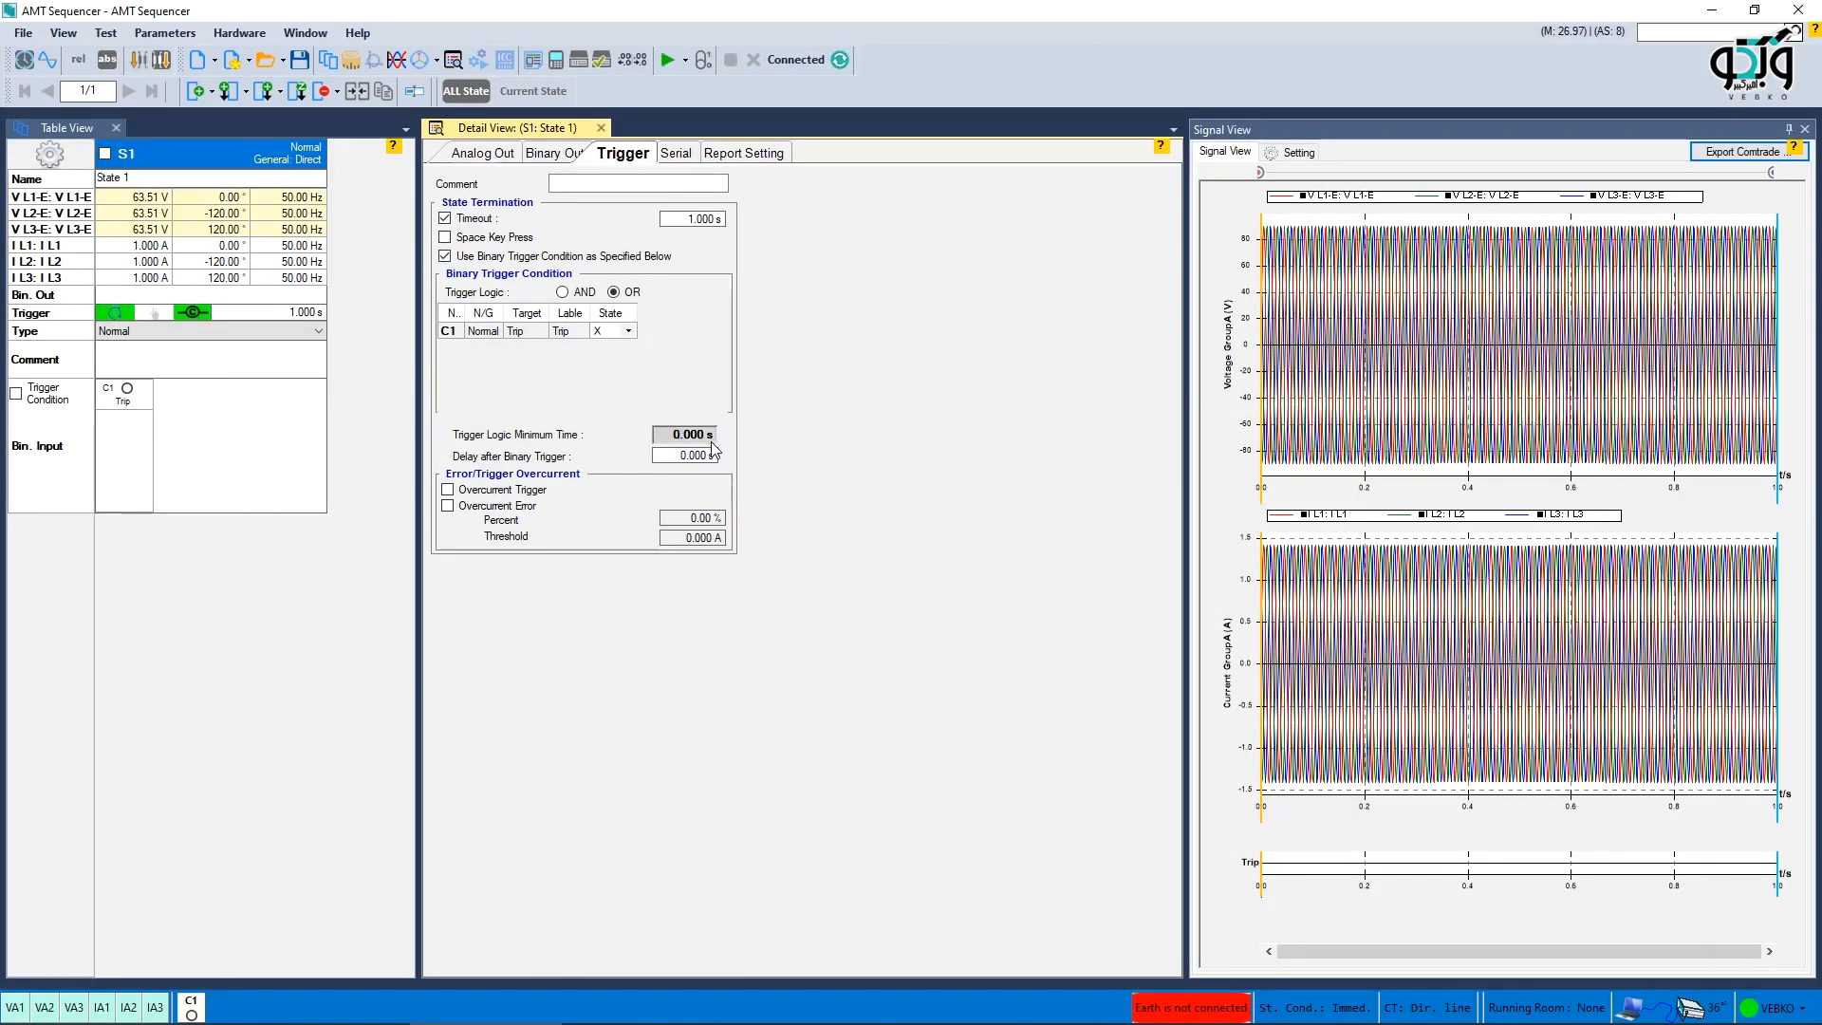
- Link Trigger Logic Minimum Time to the XRio Overcurrent parameter with a multiplier of 0.3
double_click(711, 440)
left_click(784, 398)
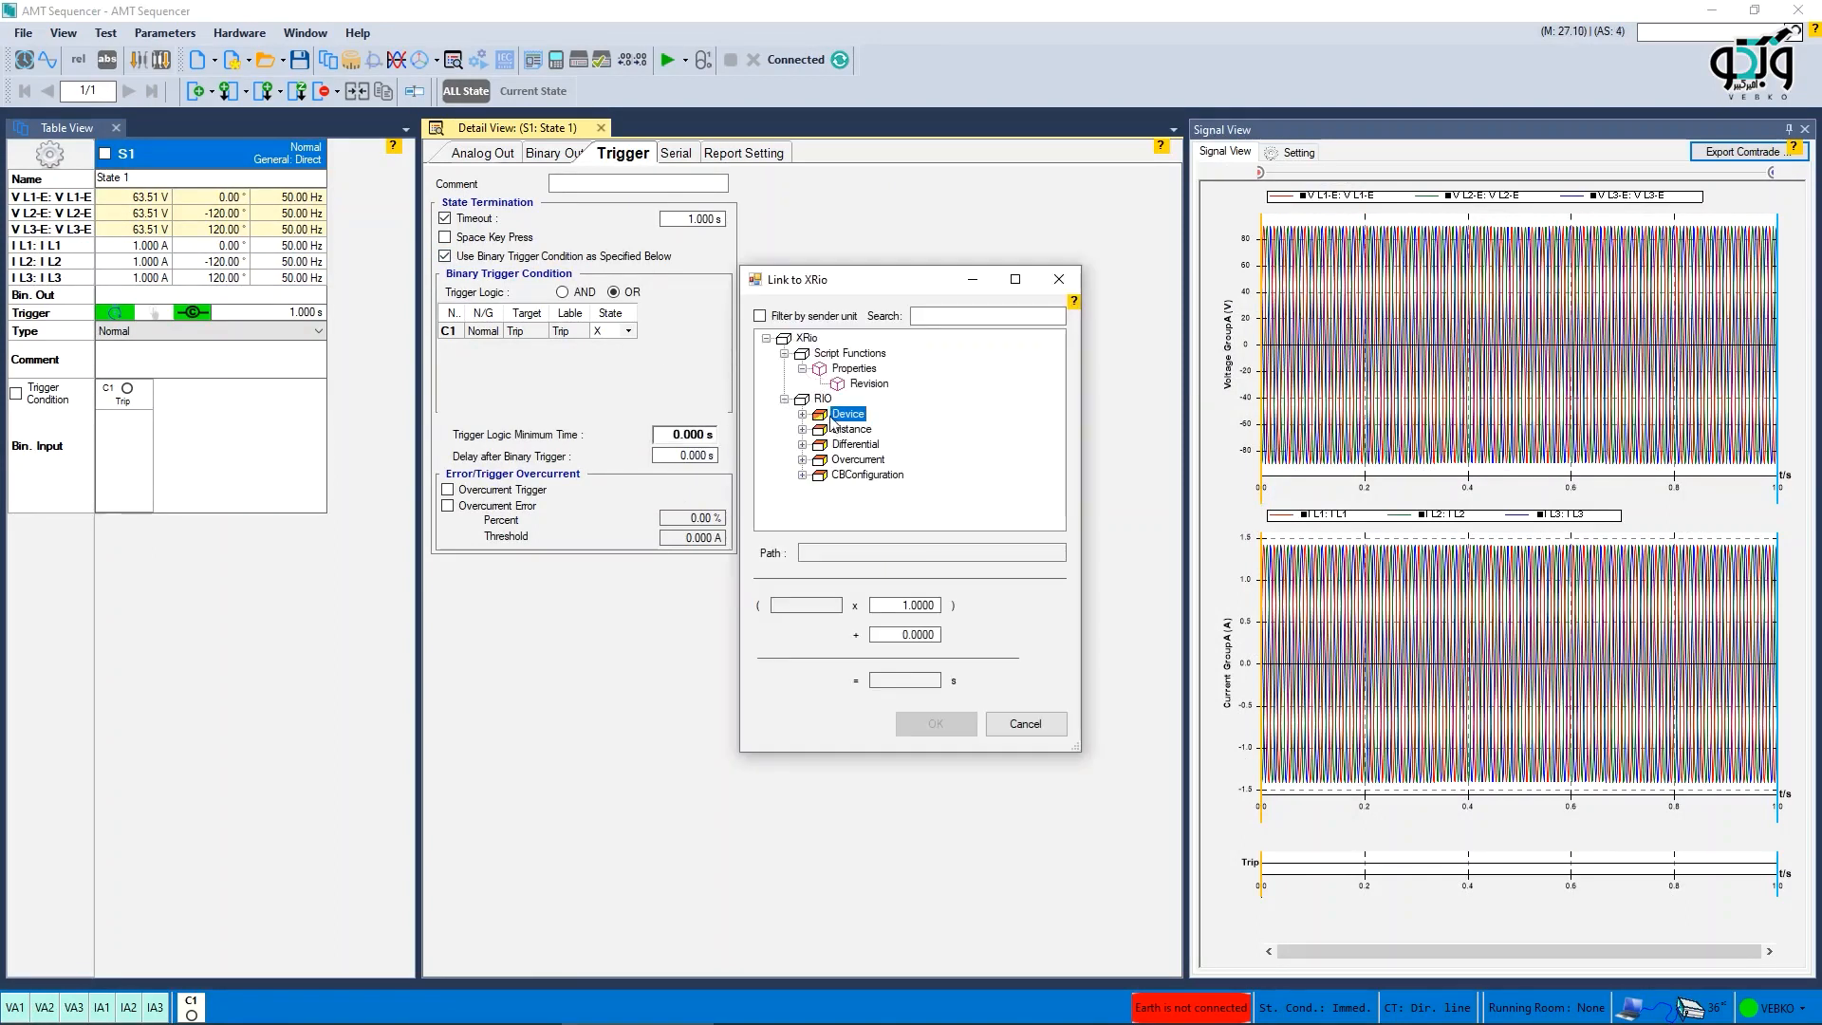
left_click(802, 413)
left_click(820, 429)
left_click(881, 460)
left_click(904, 605)
type("0.3")
left_click(935, 724)
- Link Delay after Binary Trigger to the XRio nominal current In with a multiplier of 0.2
left_click(682, 457)
right_click(682, 456)
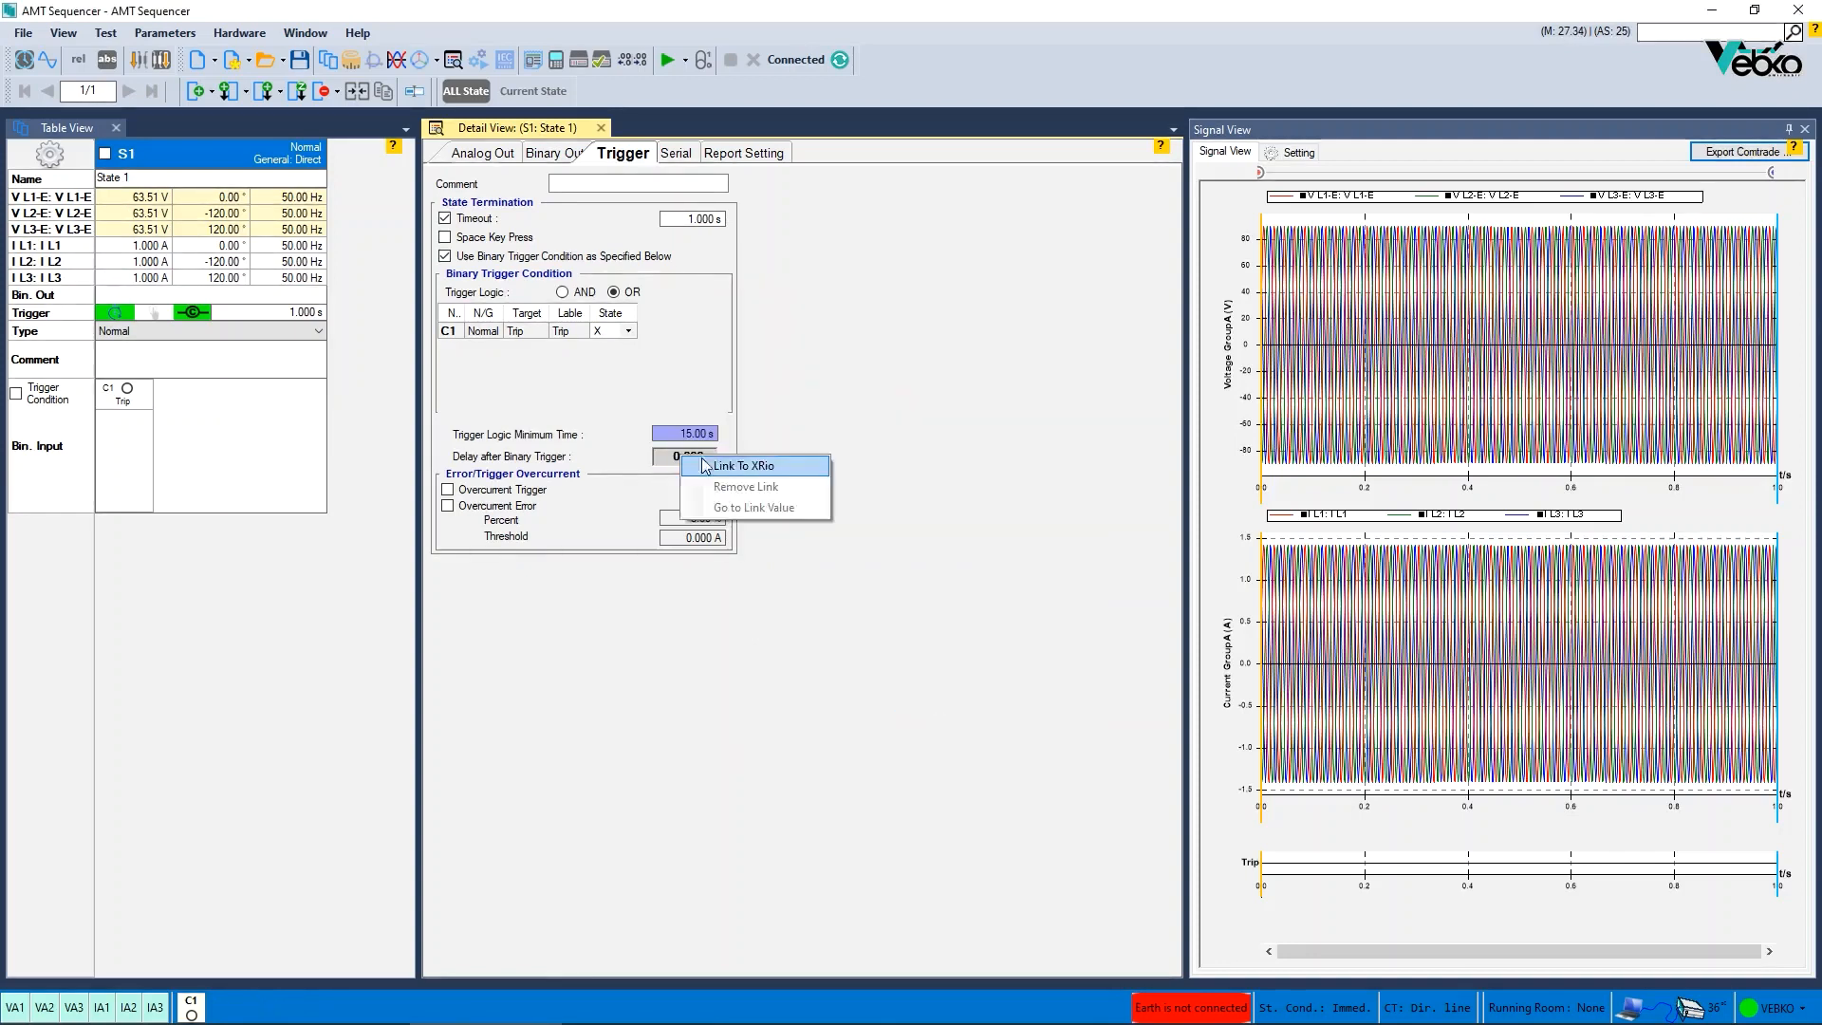
left_click(760, 474)
left_click(869, 475)
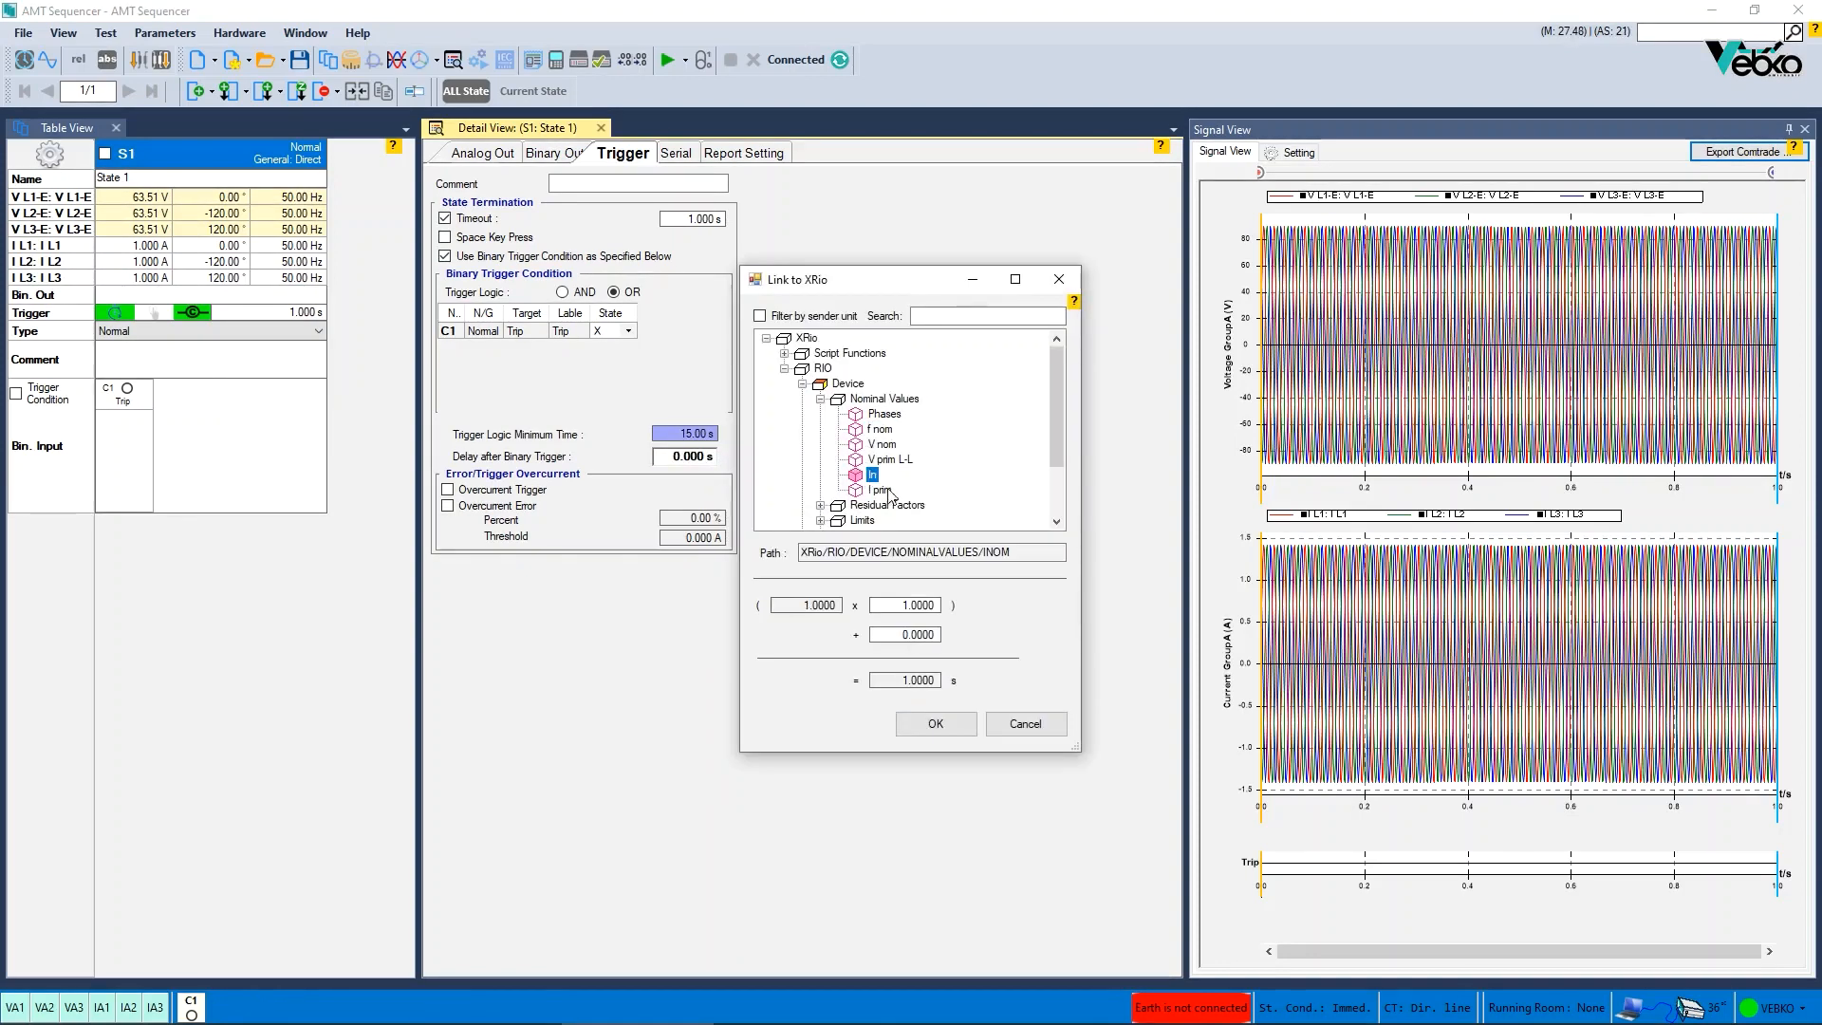
left_click(906, 613)
type("0.")
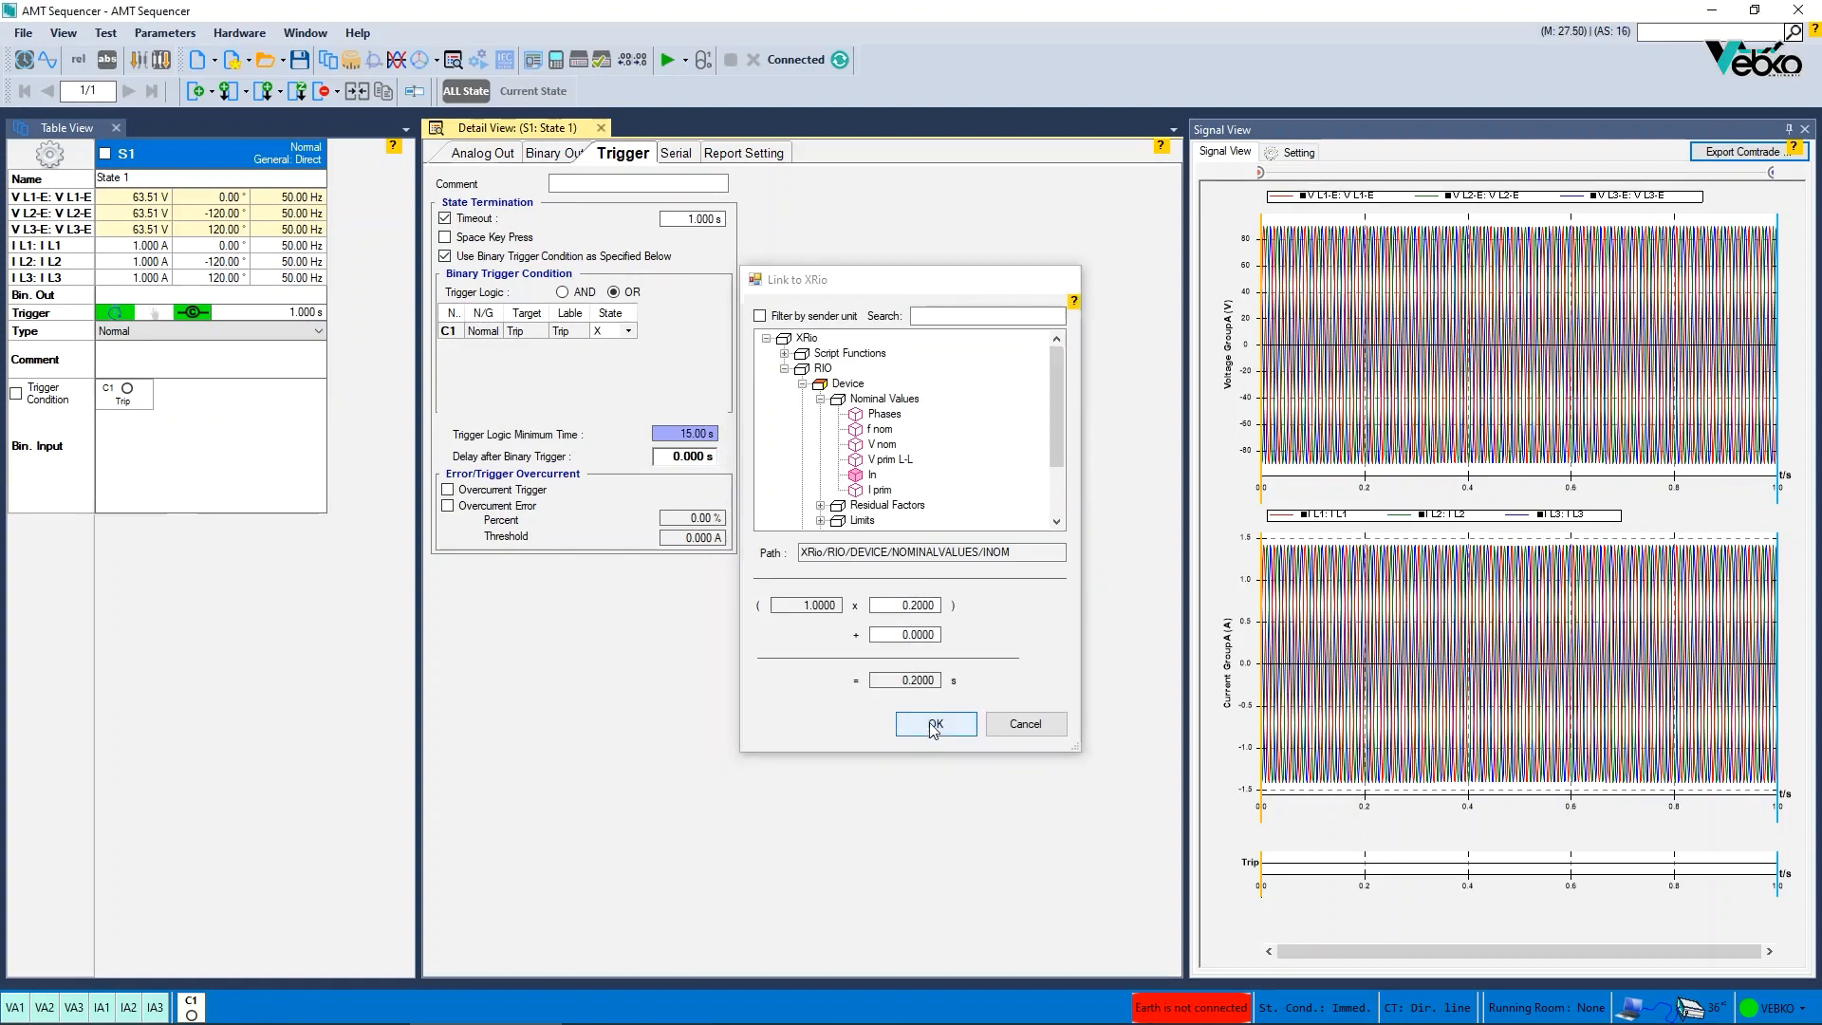
left_click(936, 724)
- Remove the XRio link from Trigger Logic Minimum Time and open the delay field's link options
right_click(685, 435)
left_click(741, 471)
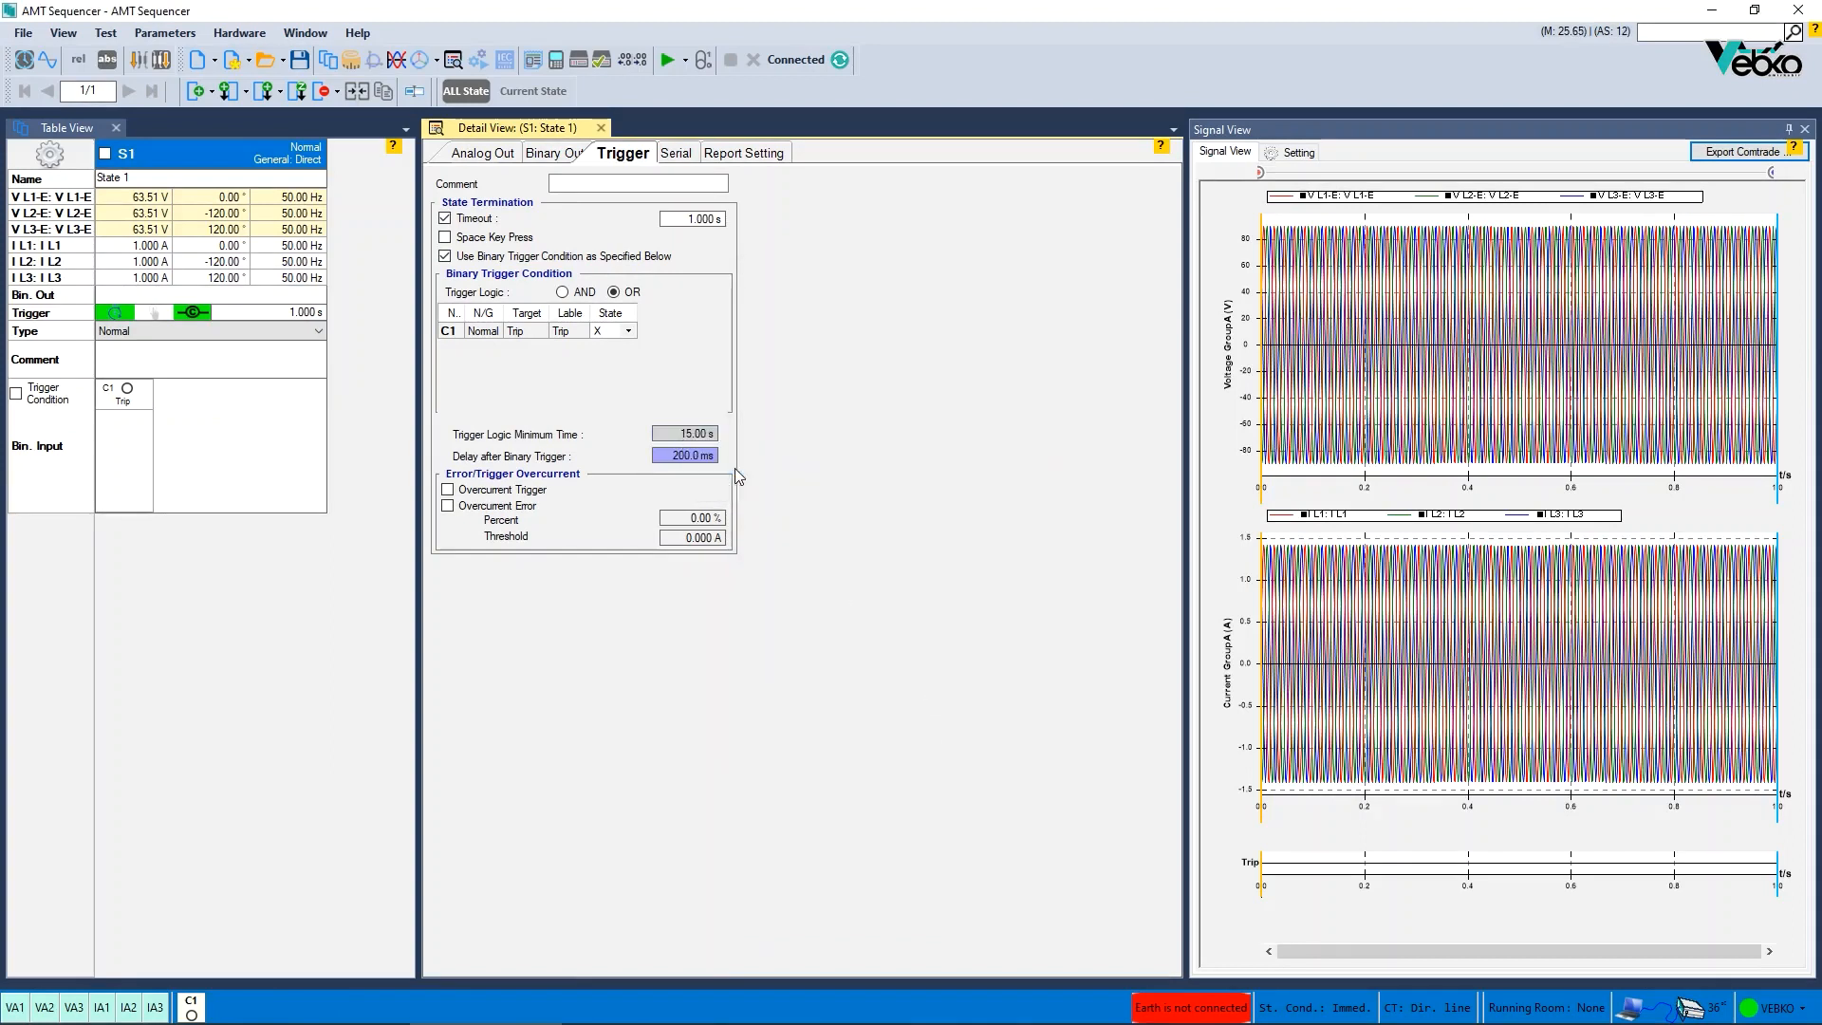
right_click(696, 455)
left_click(730, 509)
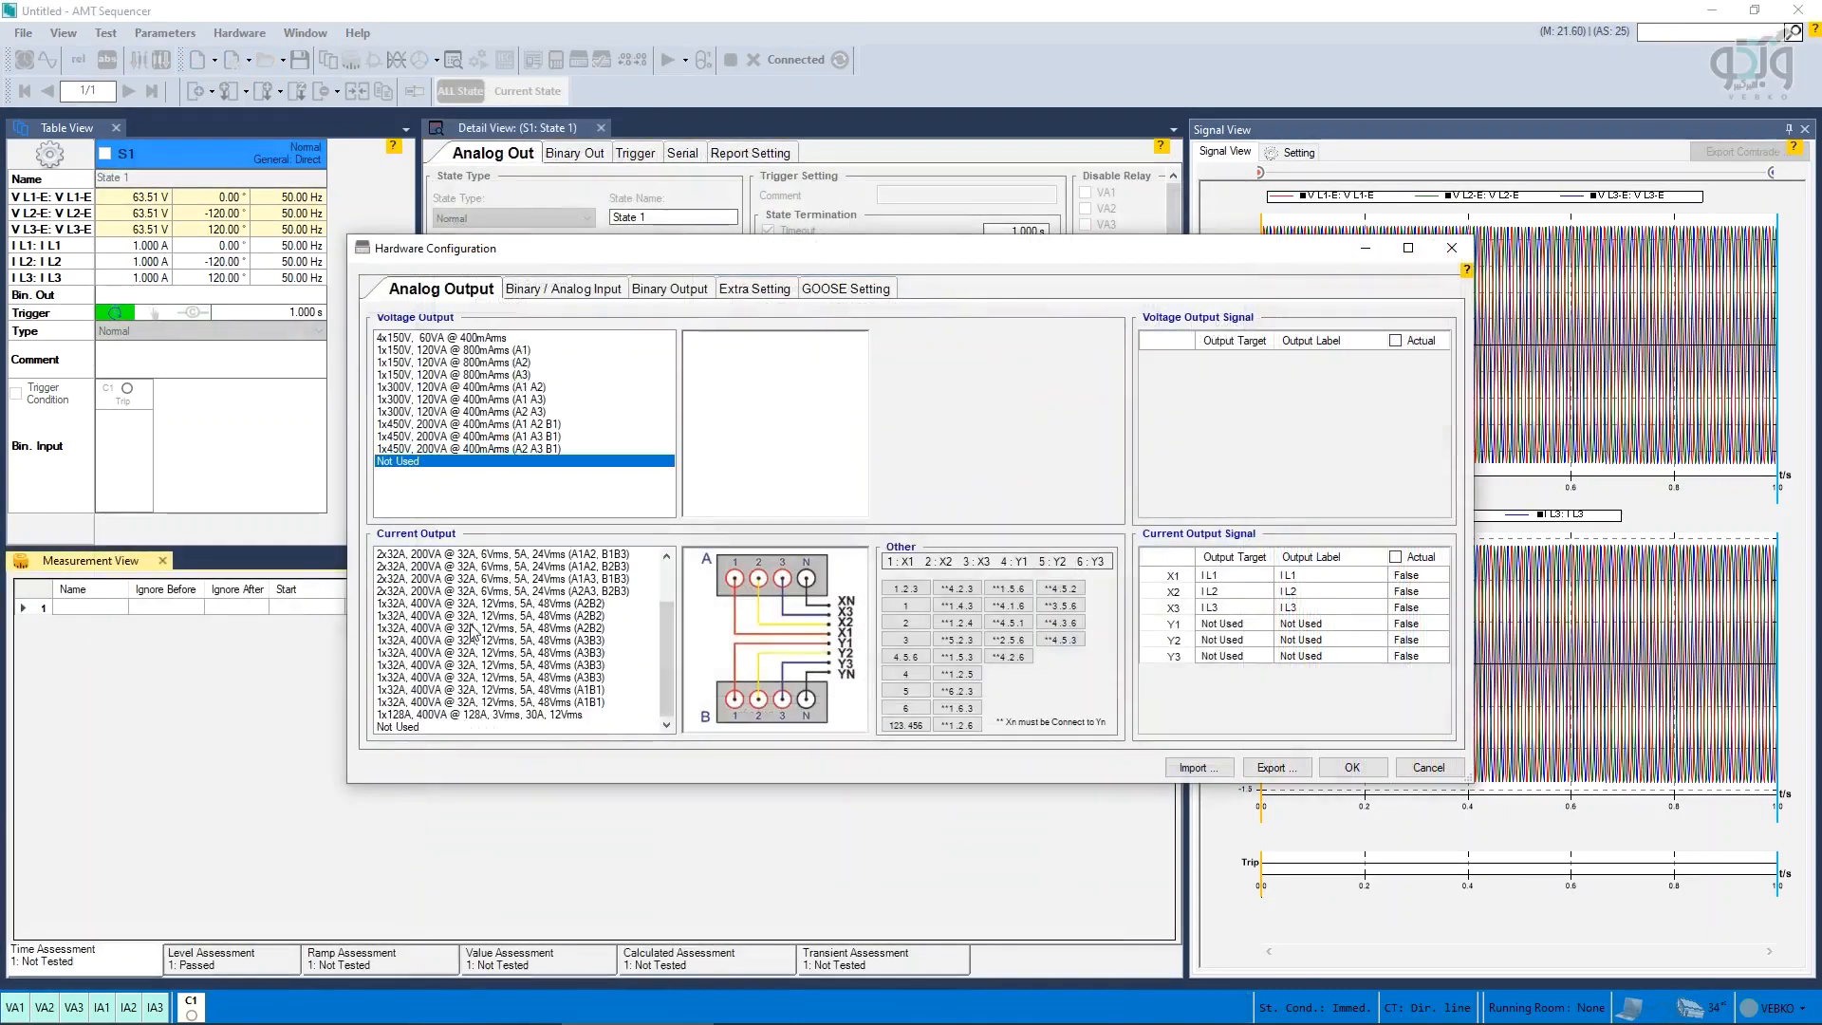
- Set binary input C1's target to Bin. In in the hardware configuration
left_click(547, 294)
left_click(530, 337)
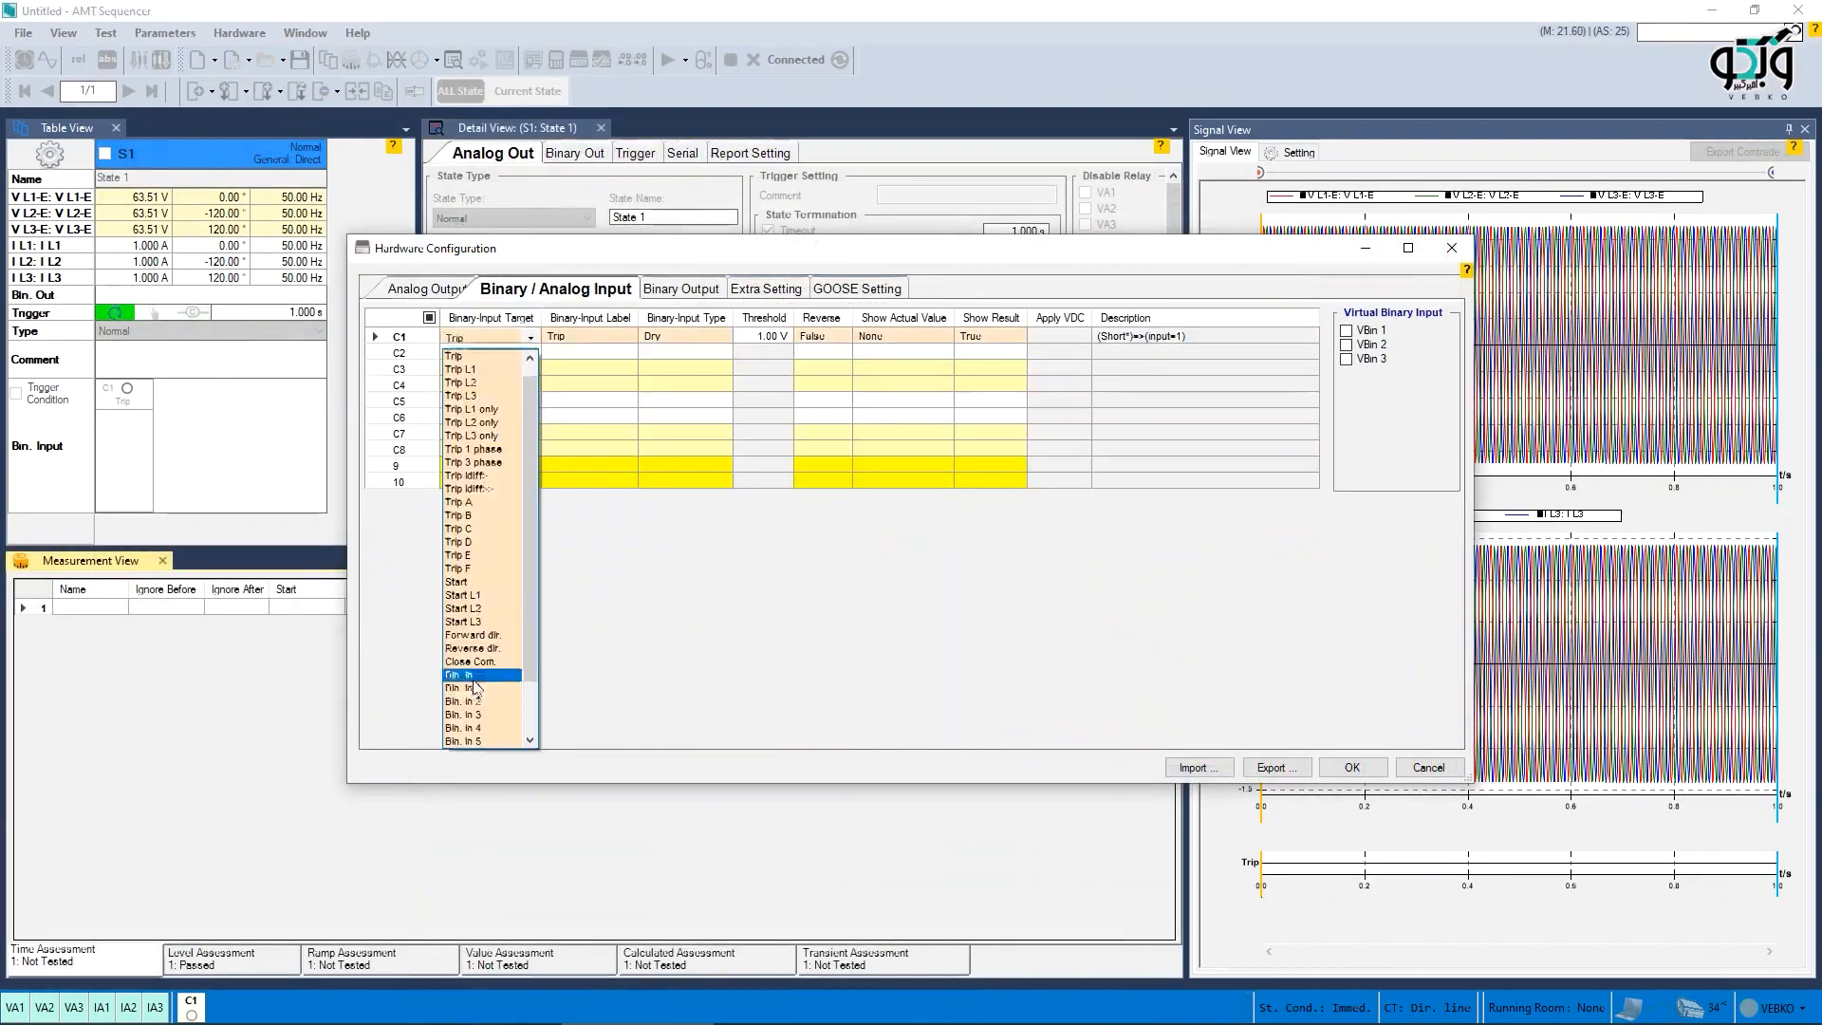
left_click(476, 680)
- Assign binary output 1 to Bin. Out 1 in the hardware configuration
left_click(665, 288)
left_click(503, 338)
left_click(488, 372)
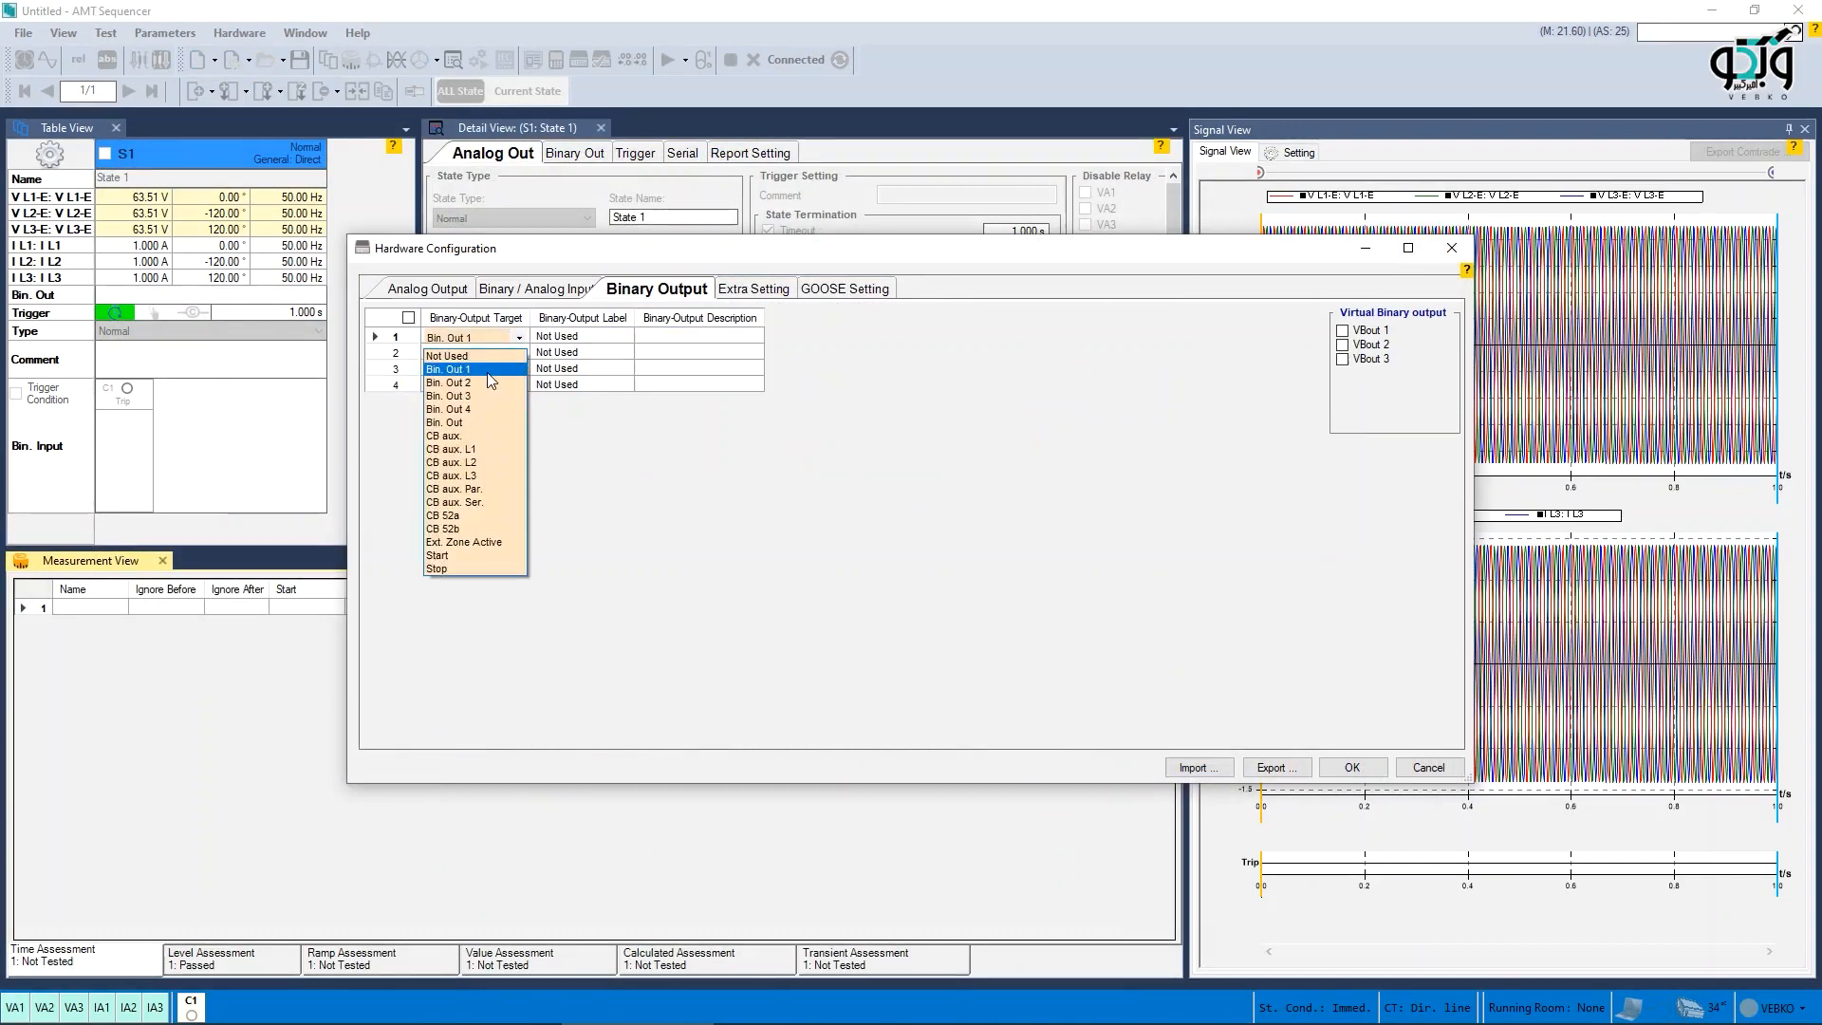
left_click(508, 293)
left_click(418, 295)
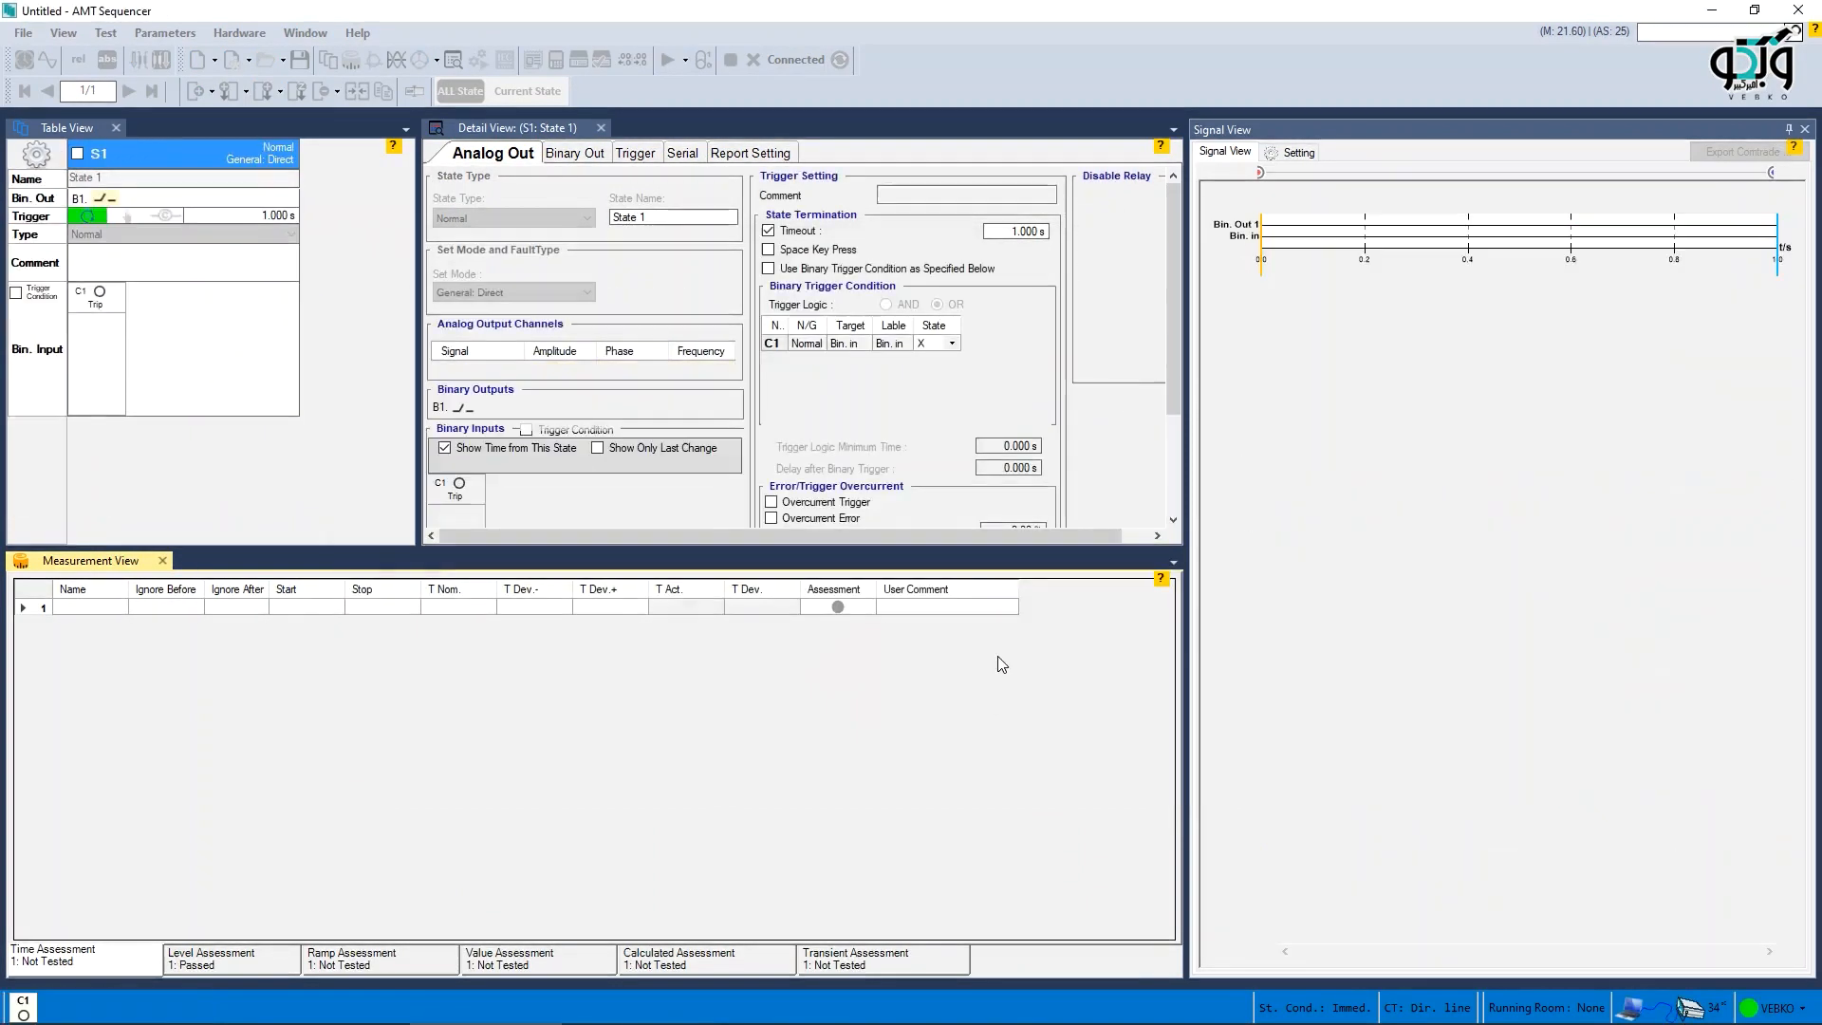
- Set Bin. Out 1's four change times to 100, 100, 200 and 200 ms and run the test
left_click(582, 155)
left_click(640, 200)
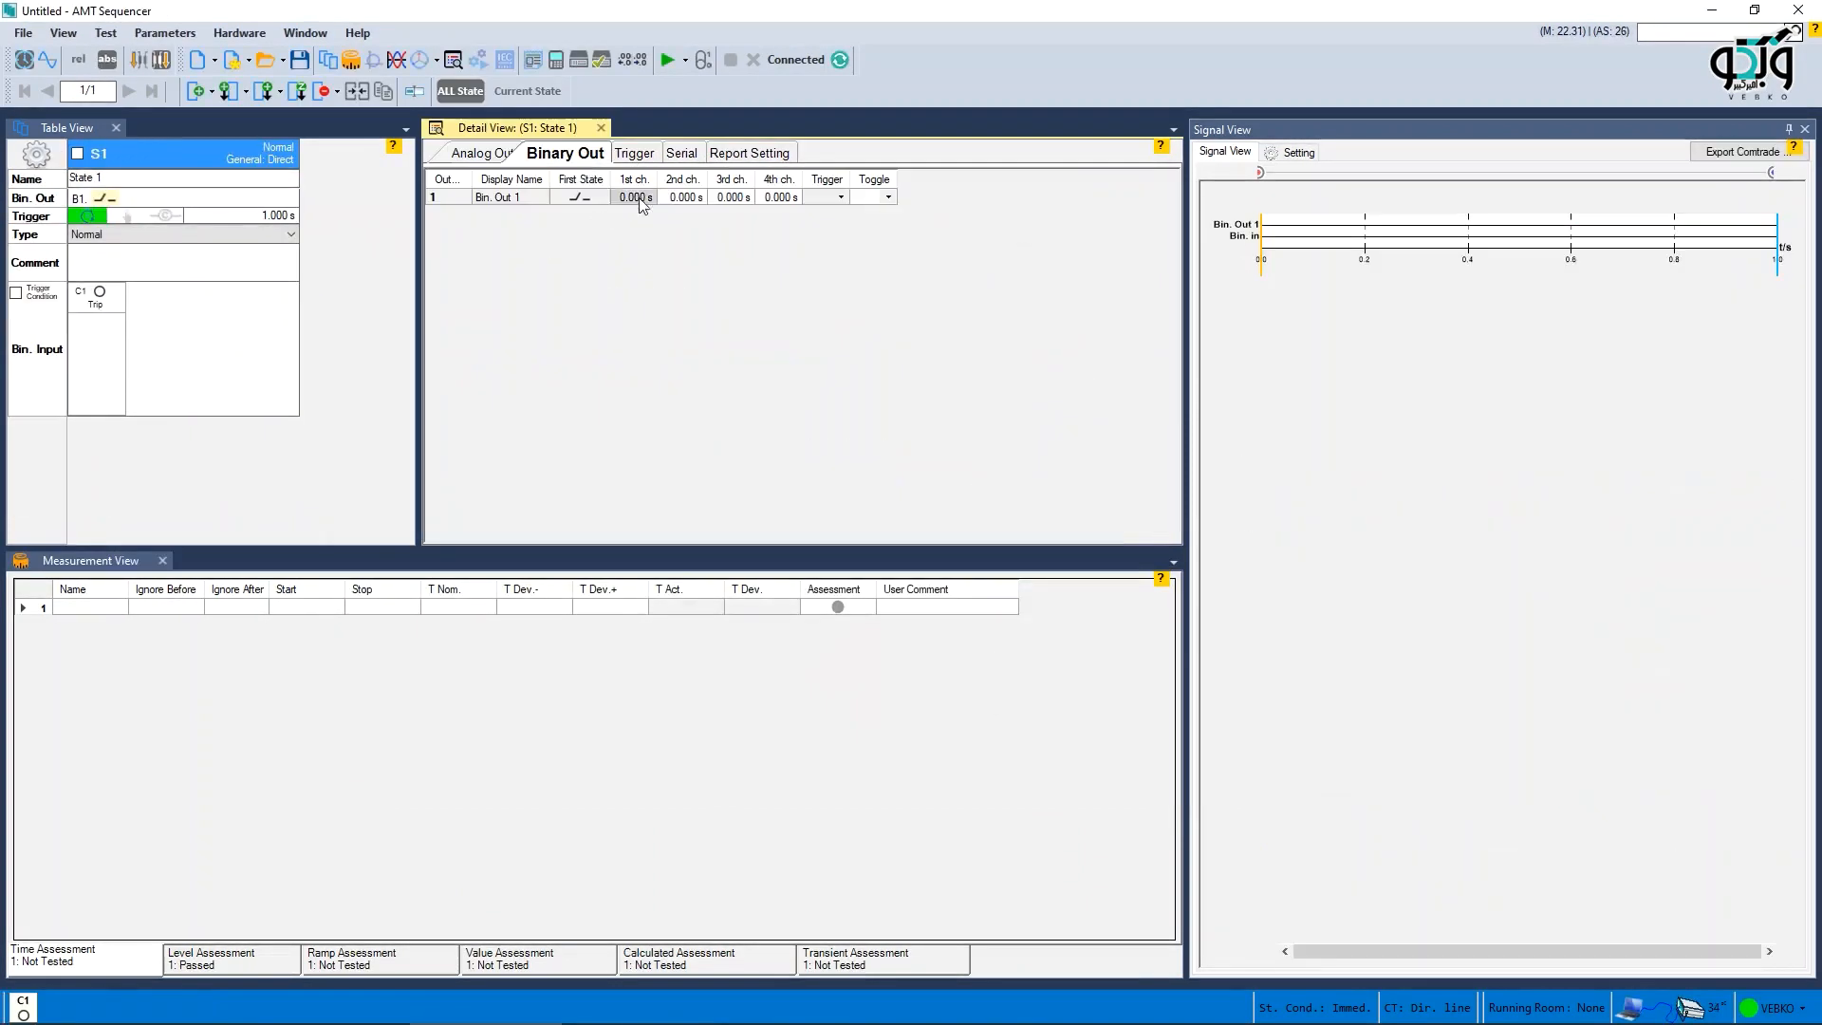
type("0.1")
key("Tab")
type("0.1")
key("Tab")
type("0.2")
key("Tab")
type("0.2")
key("Tab")
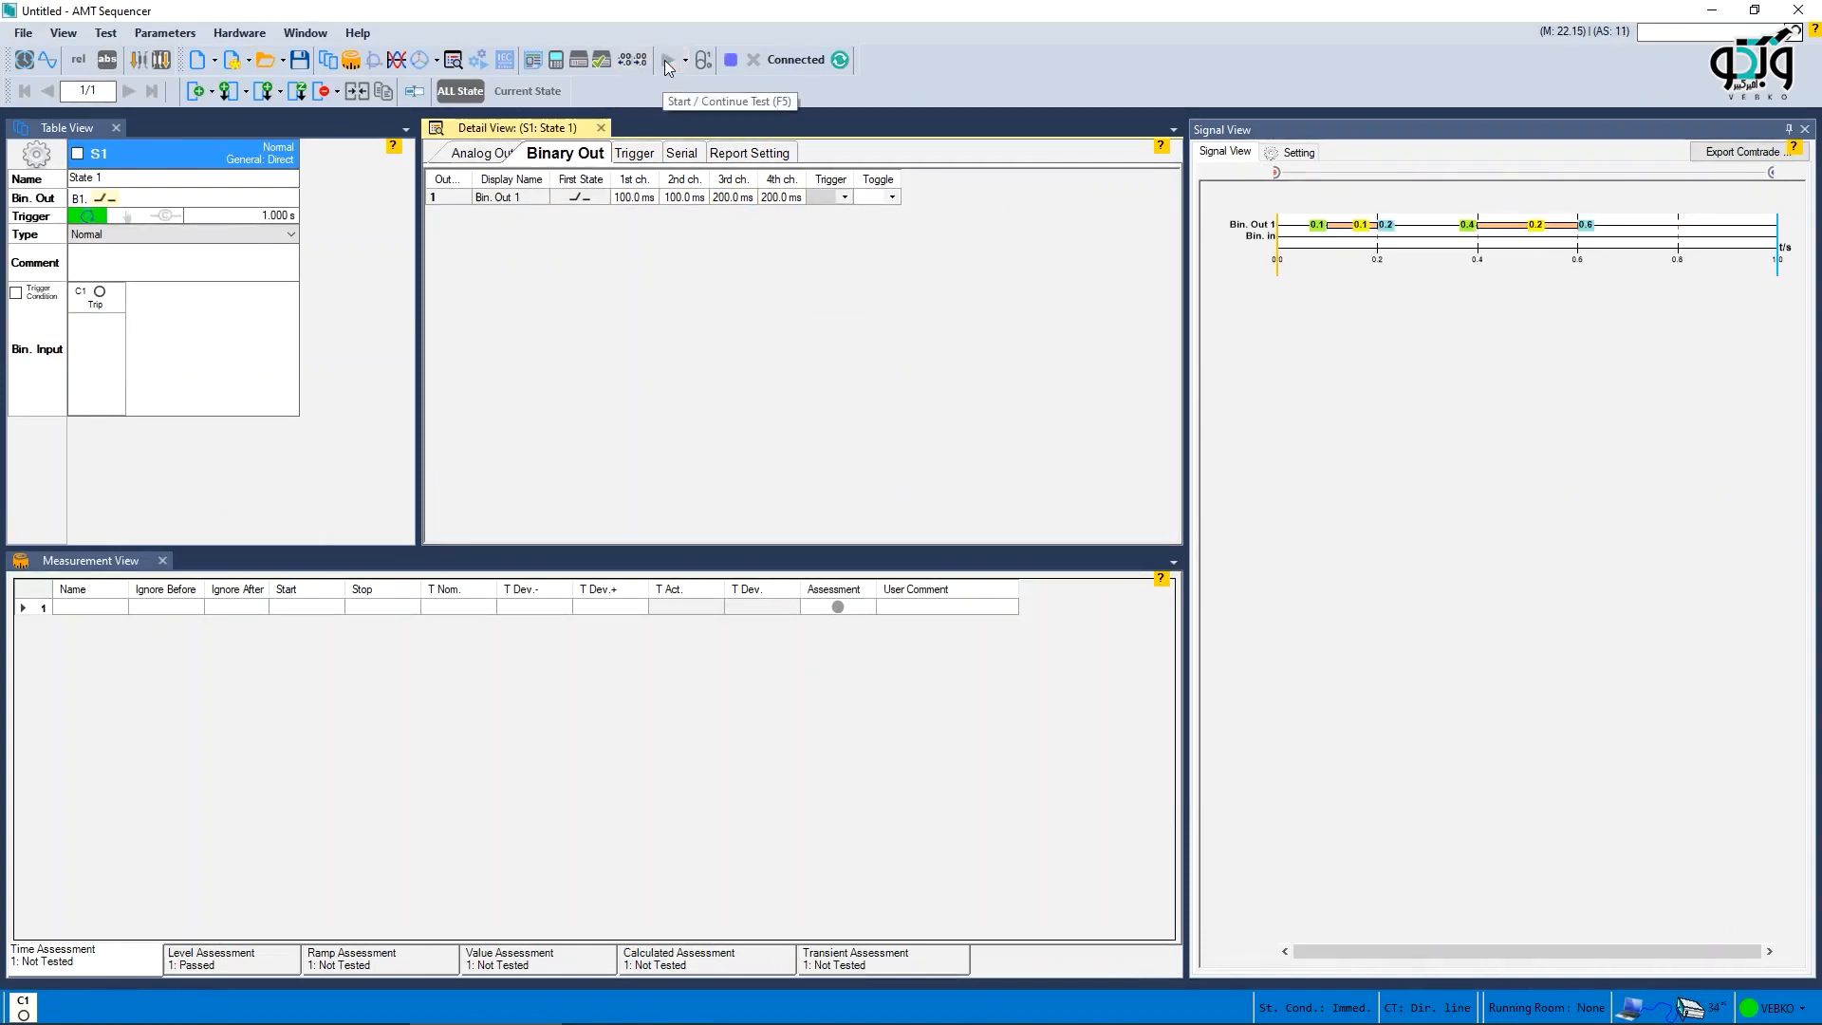
left_click(669, 62)
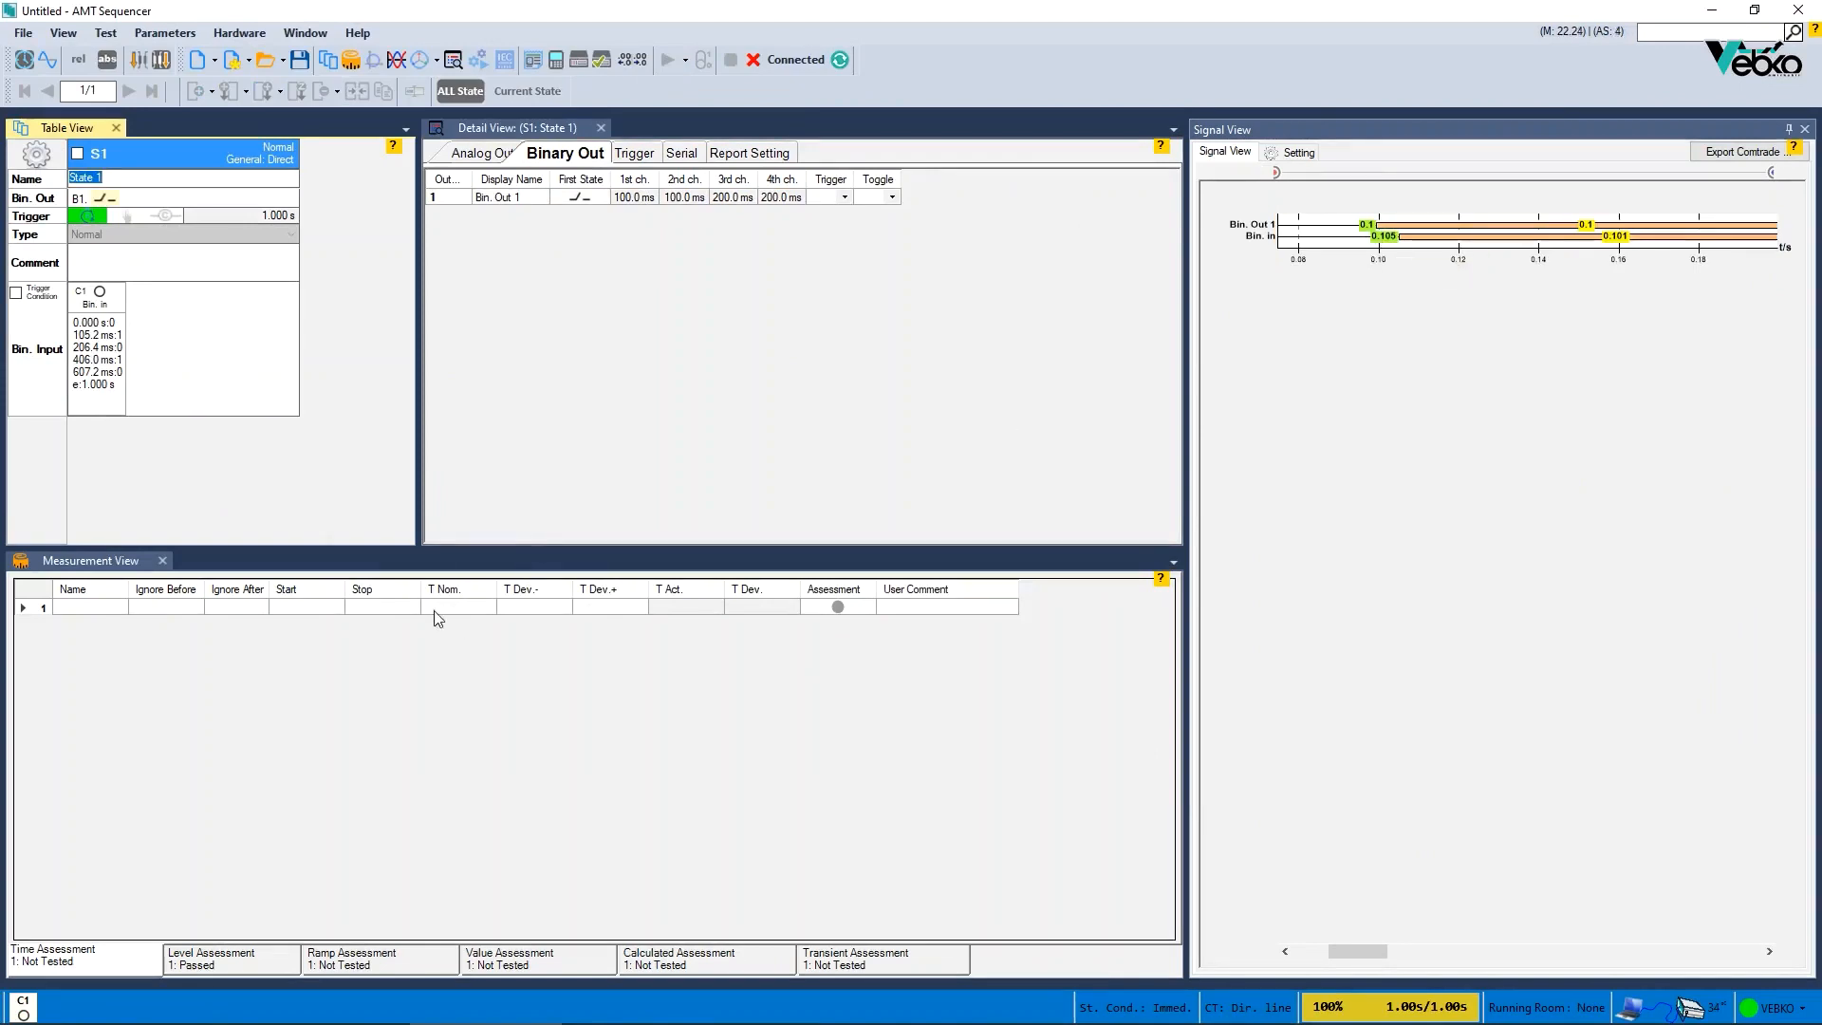
- Define the measurement from BO1: Bin. Out 1 0>1 as start to C1: Bin. in 0>1 as stop
left_click(306, 607)
left_click(310, 713)
left_click(434, 607)
left_click(435, 663)
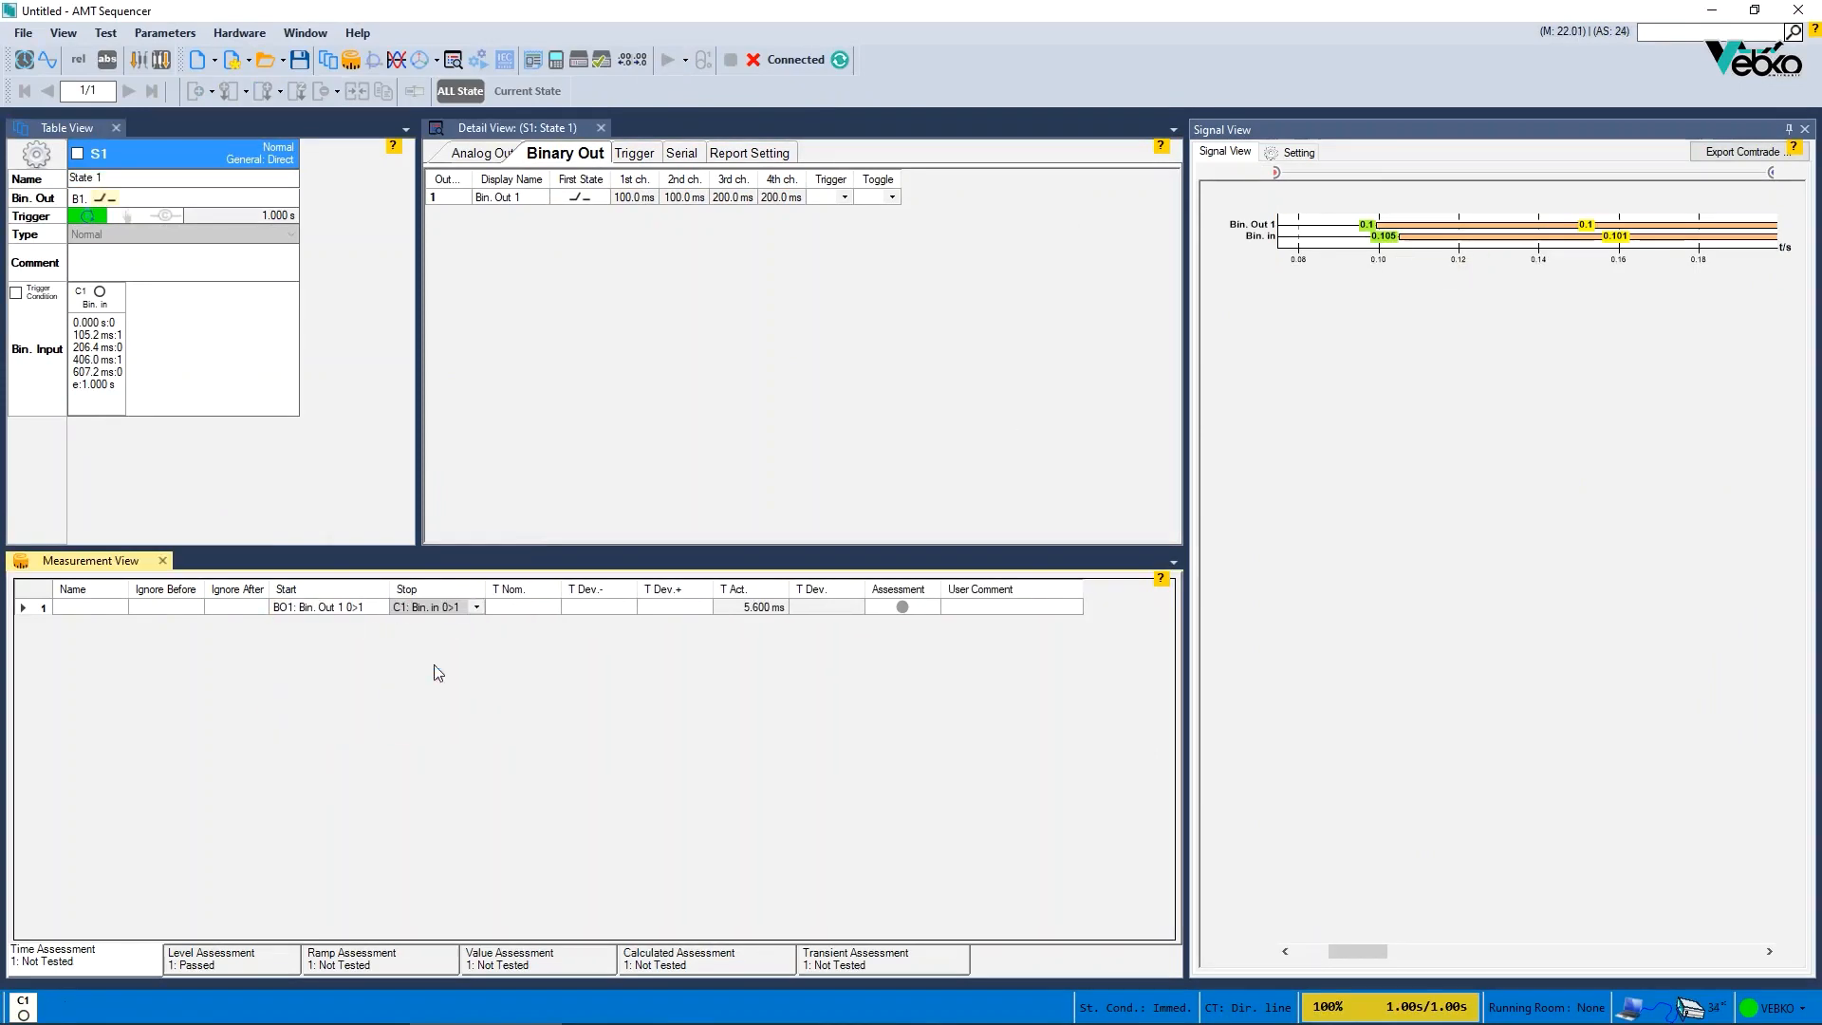
- Show the signal view cursors to compare the output and input timing
left_click(1290, 196)
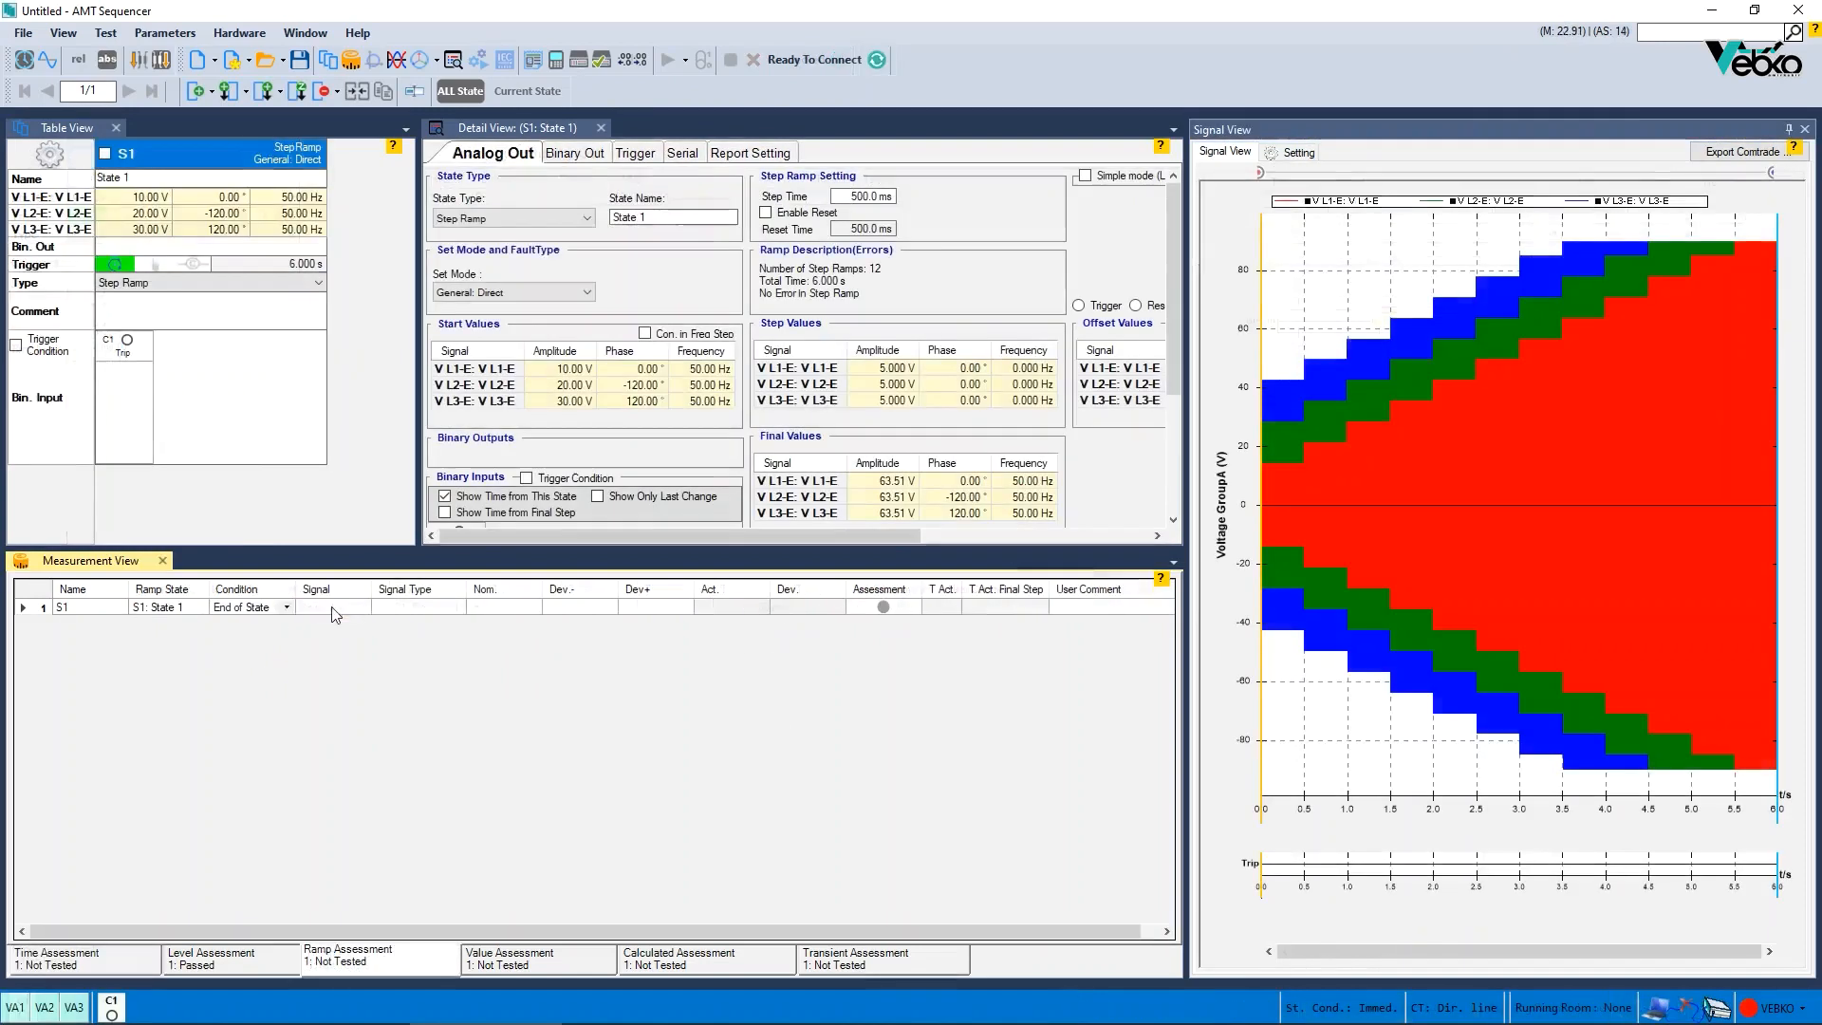
left_click(333, 608)
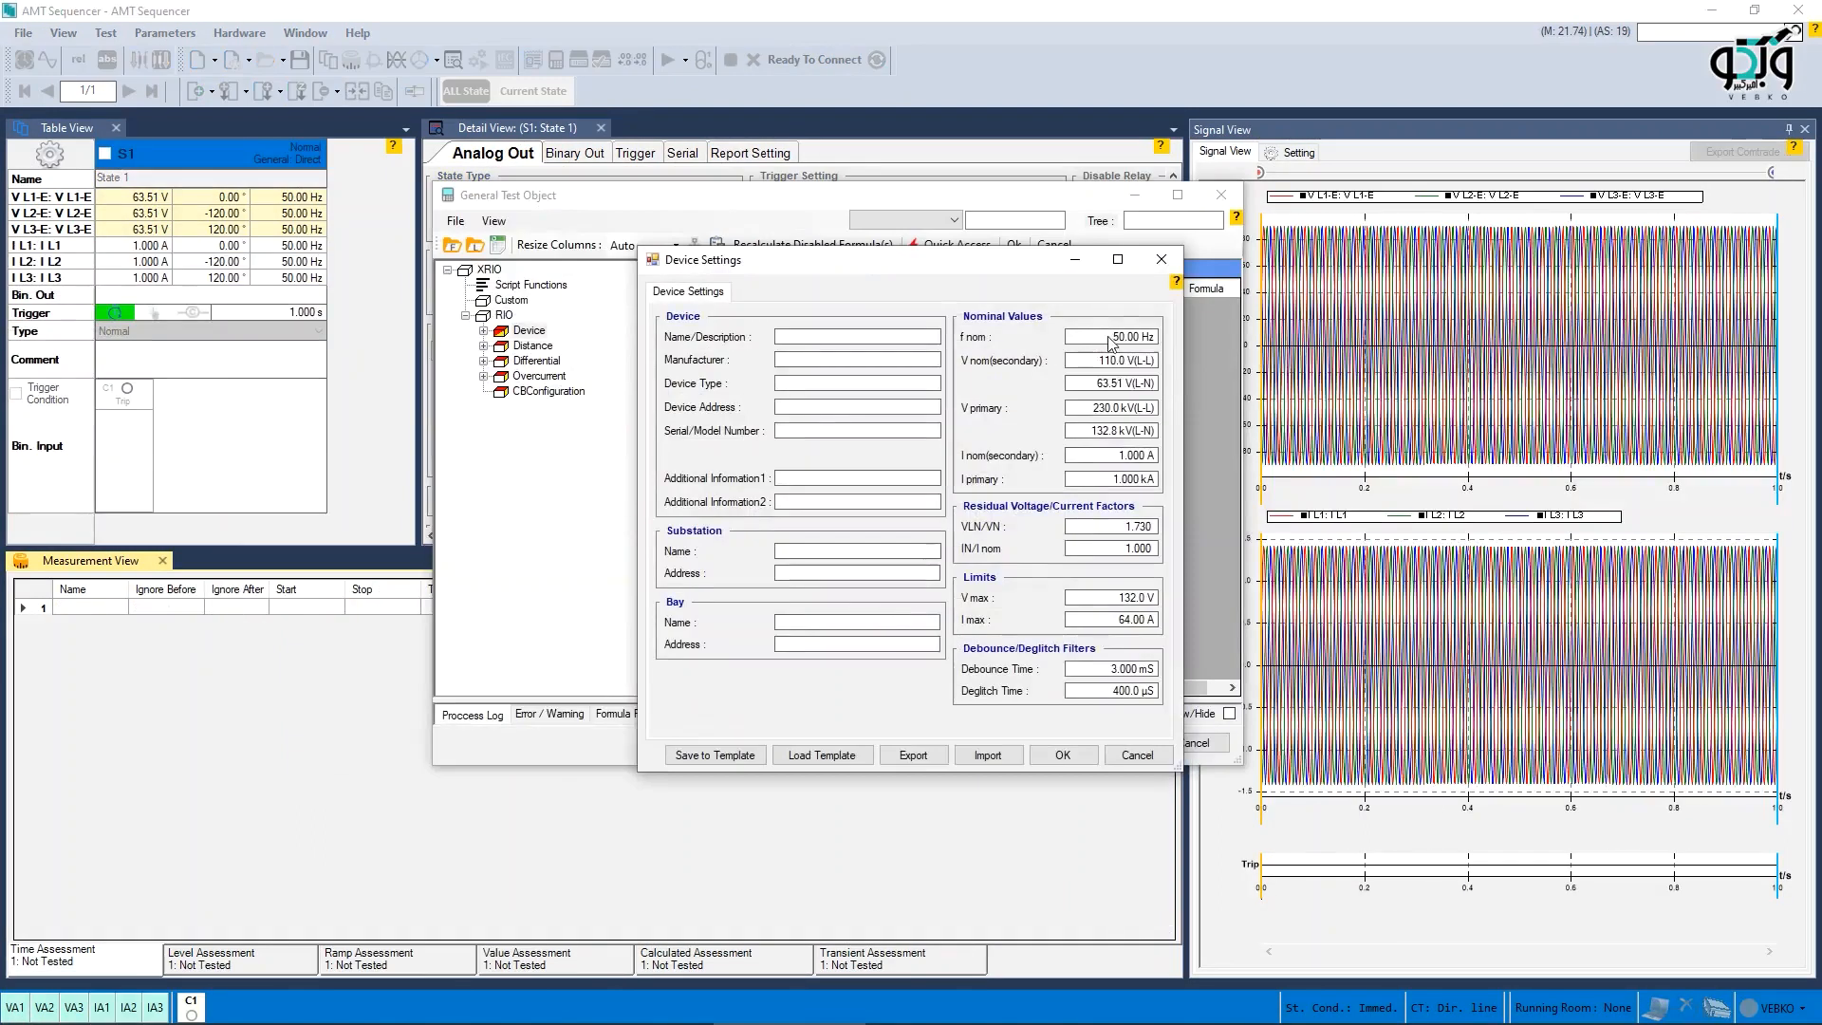
- Open the XRio device settings and choose nominal values from the preset lists
left_click(1116, 338)
right_click(1080, 363)
right_click(1071, 410)
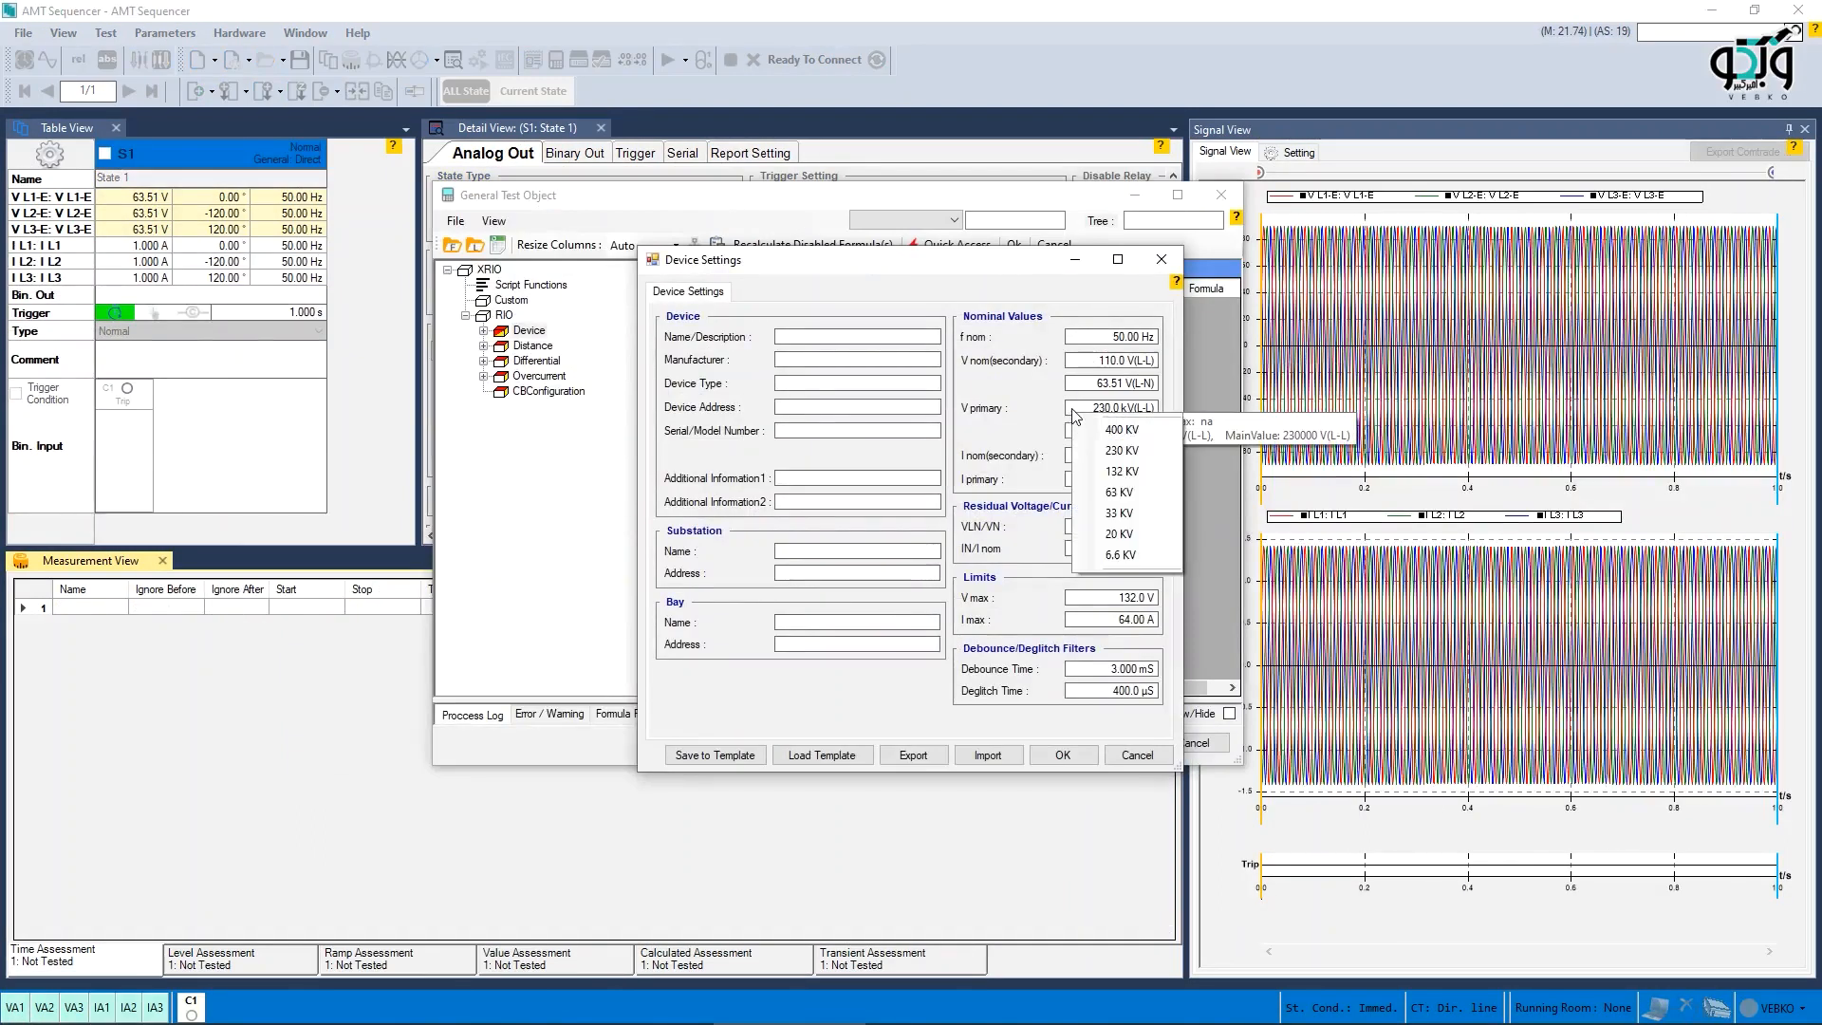
left_click(1023, 487)
right_click(1112, 458)
left_click(1031, 520)
right_click(1115, 603)
right_click(1080, 625)
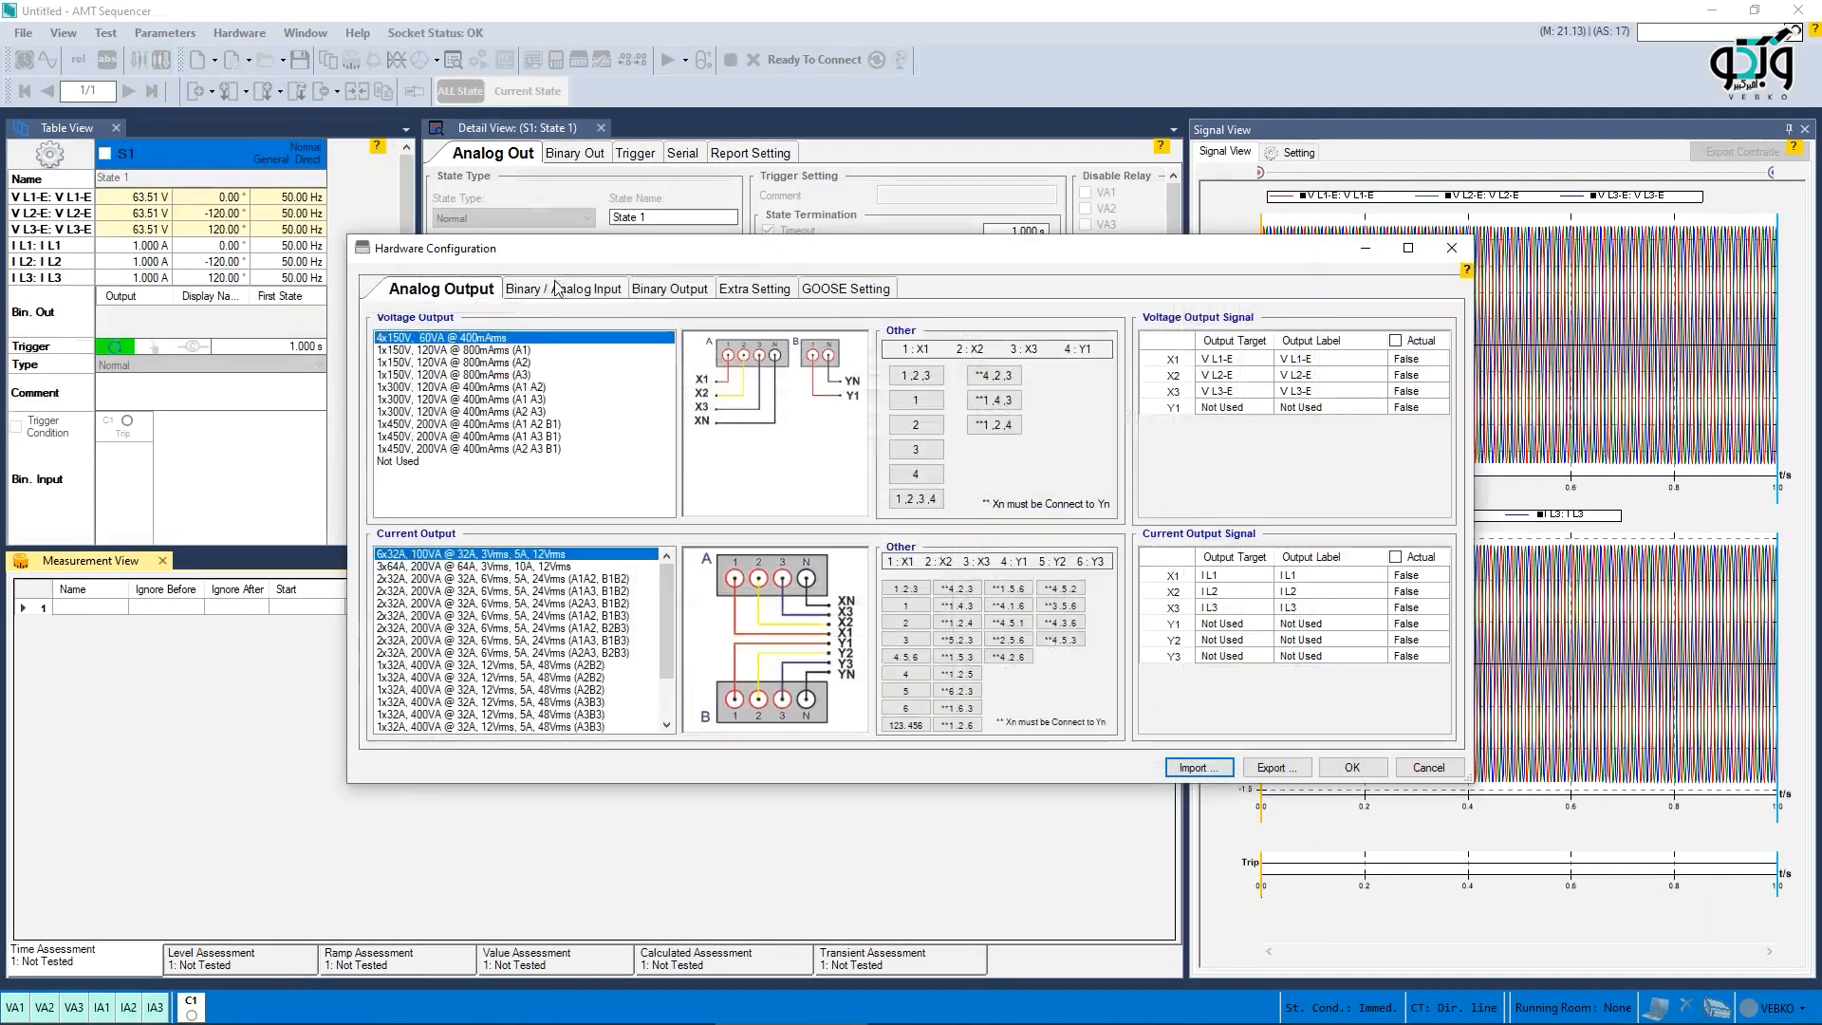
- Review the binary output assignments and apply the hardware configuration
left_click(656, 289)
left_click(1353, 767)
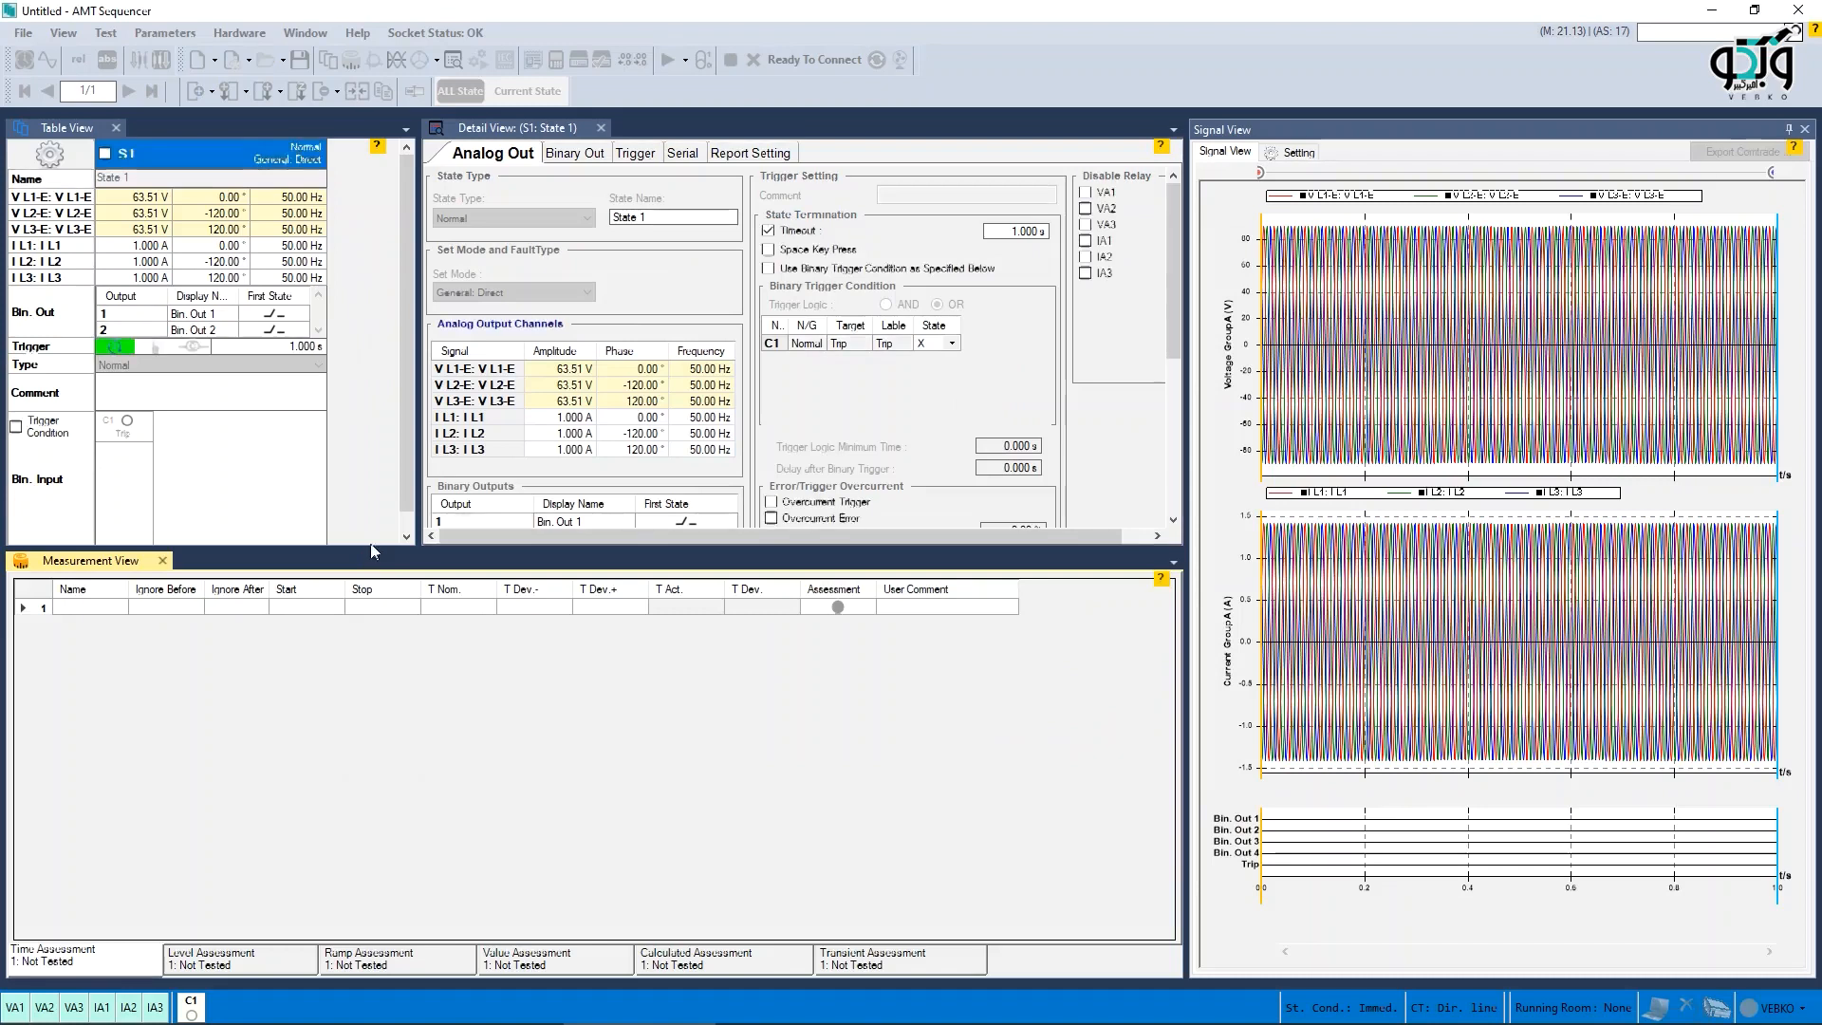
left_click(320, 330)
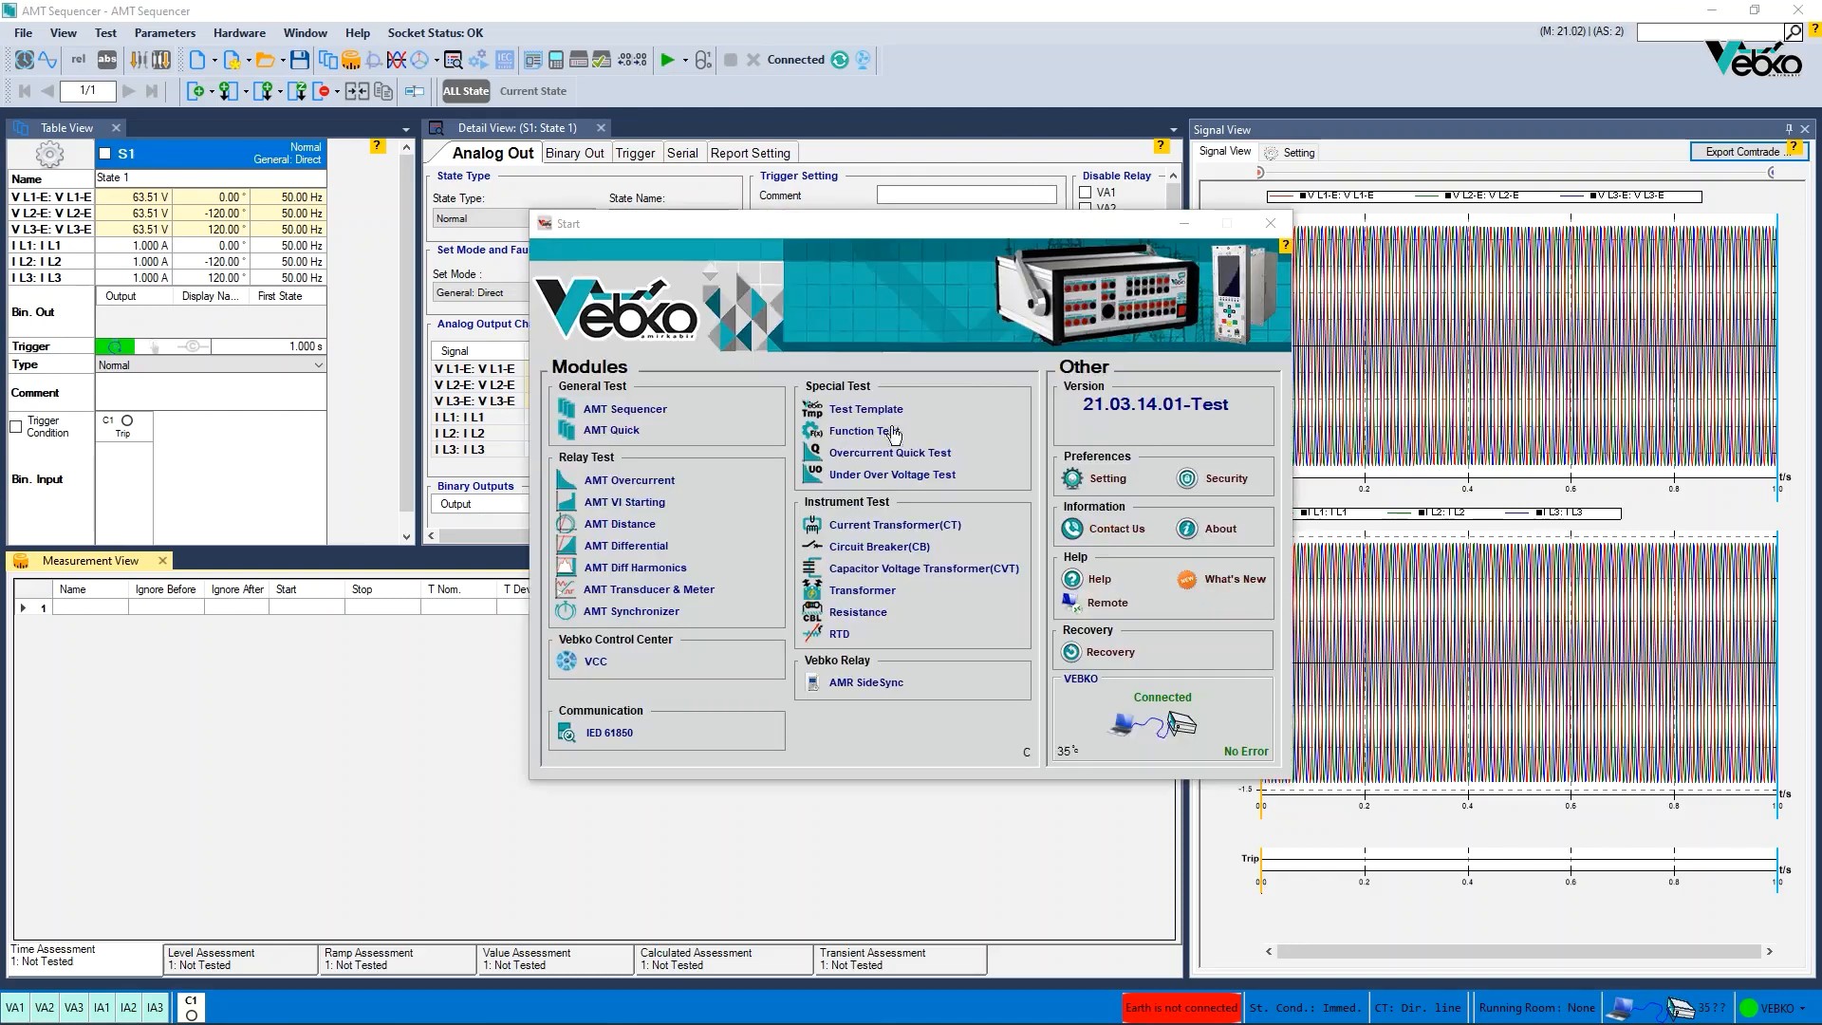
- Open the test set settings, apply the hardware options, and reconnect the socket connection
left_click(1101, 478)
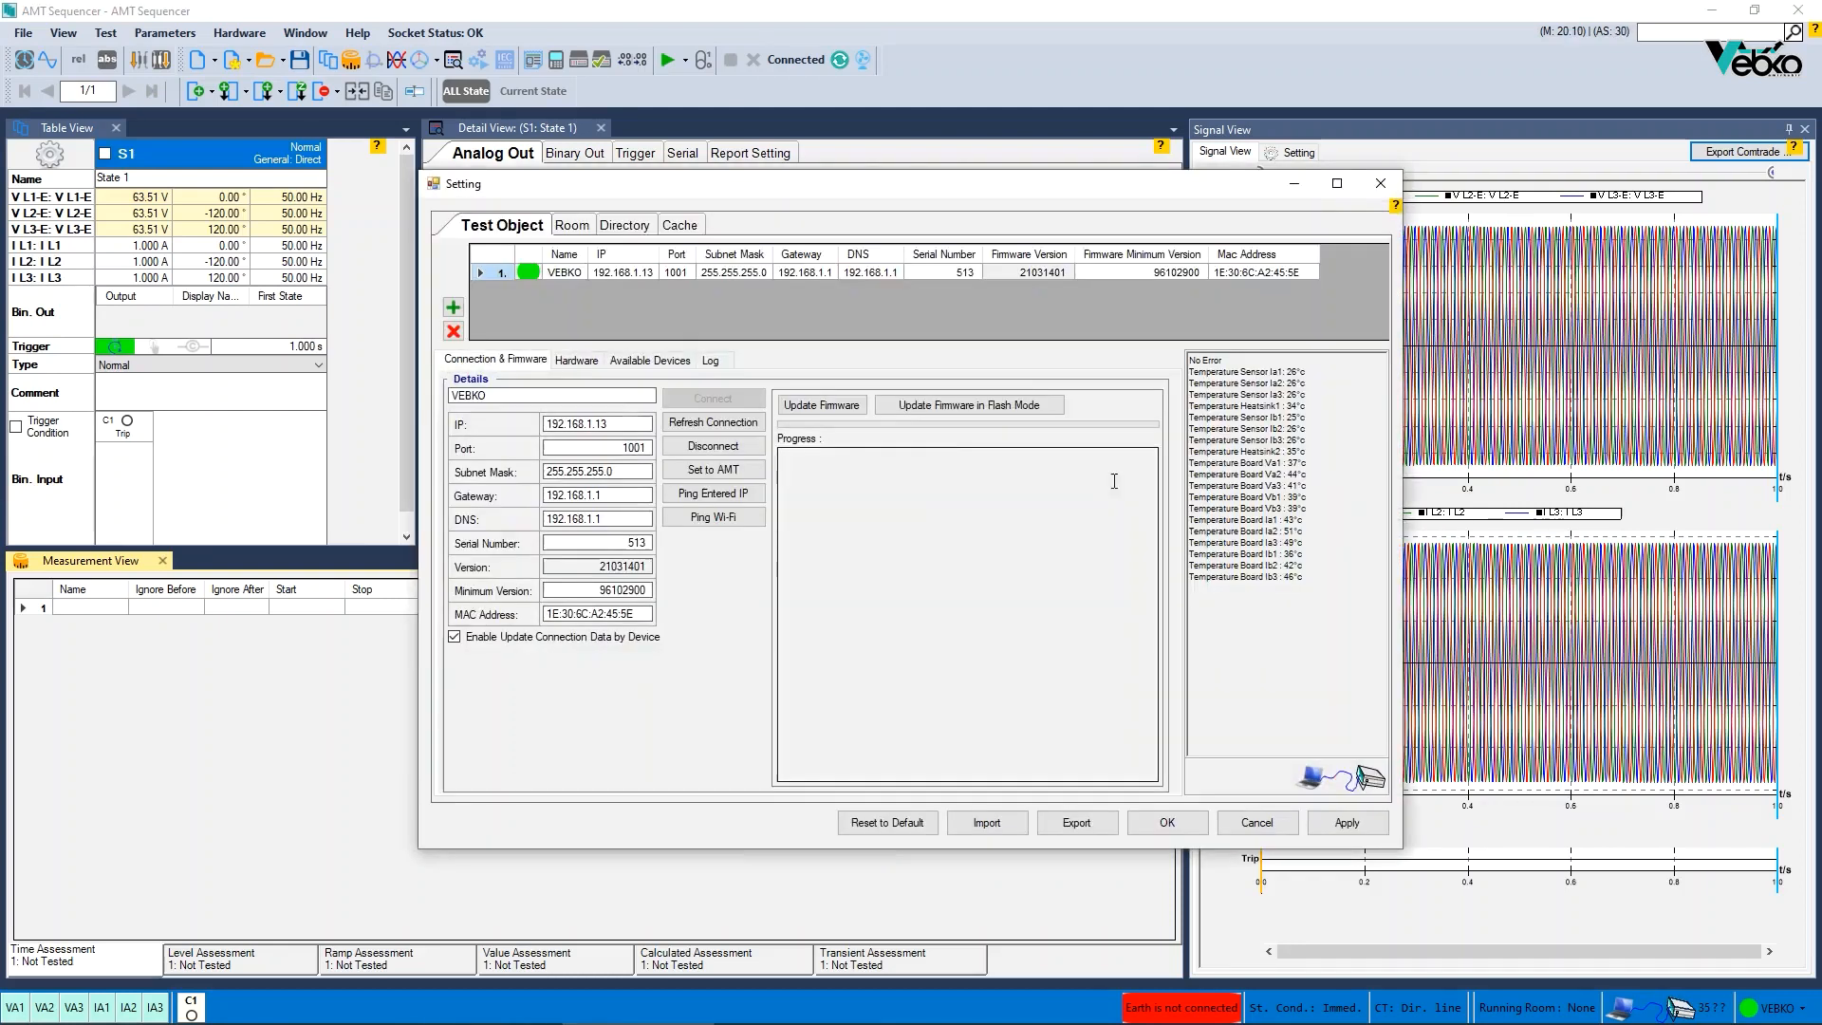
left_click(588, 361)
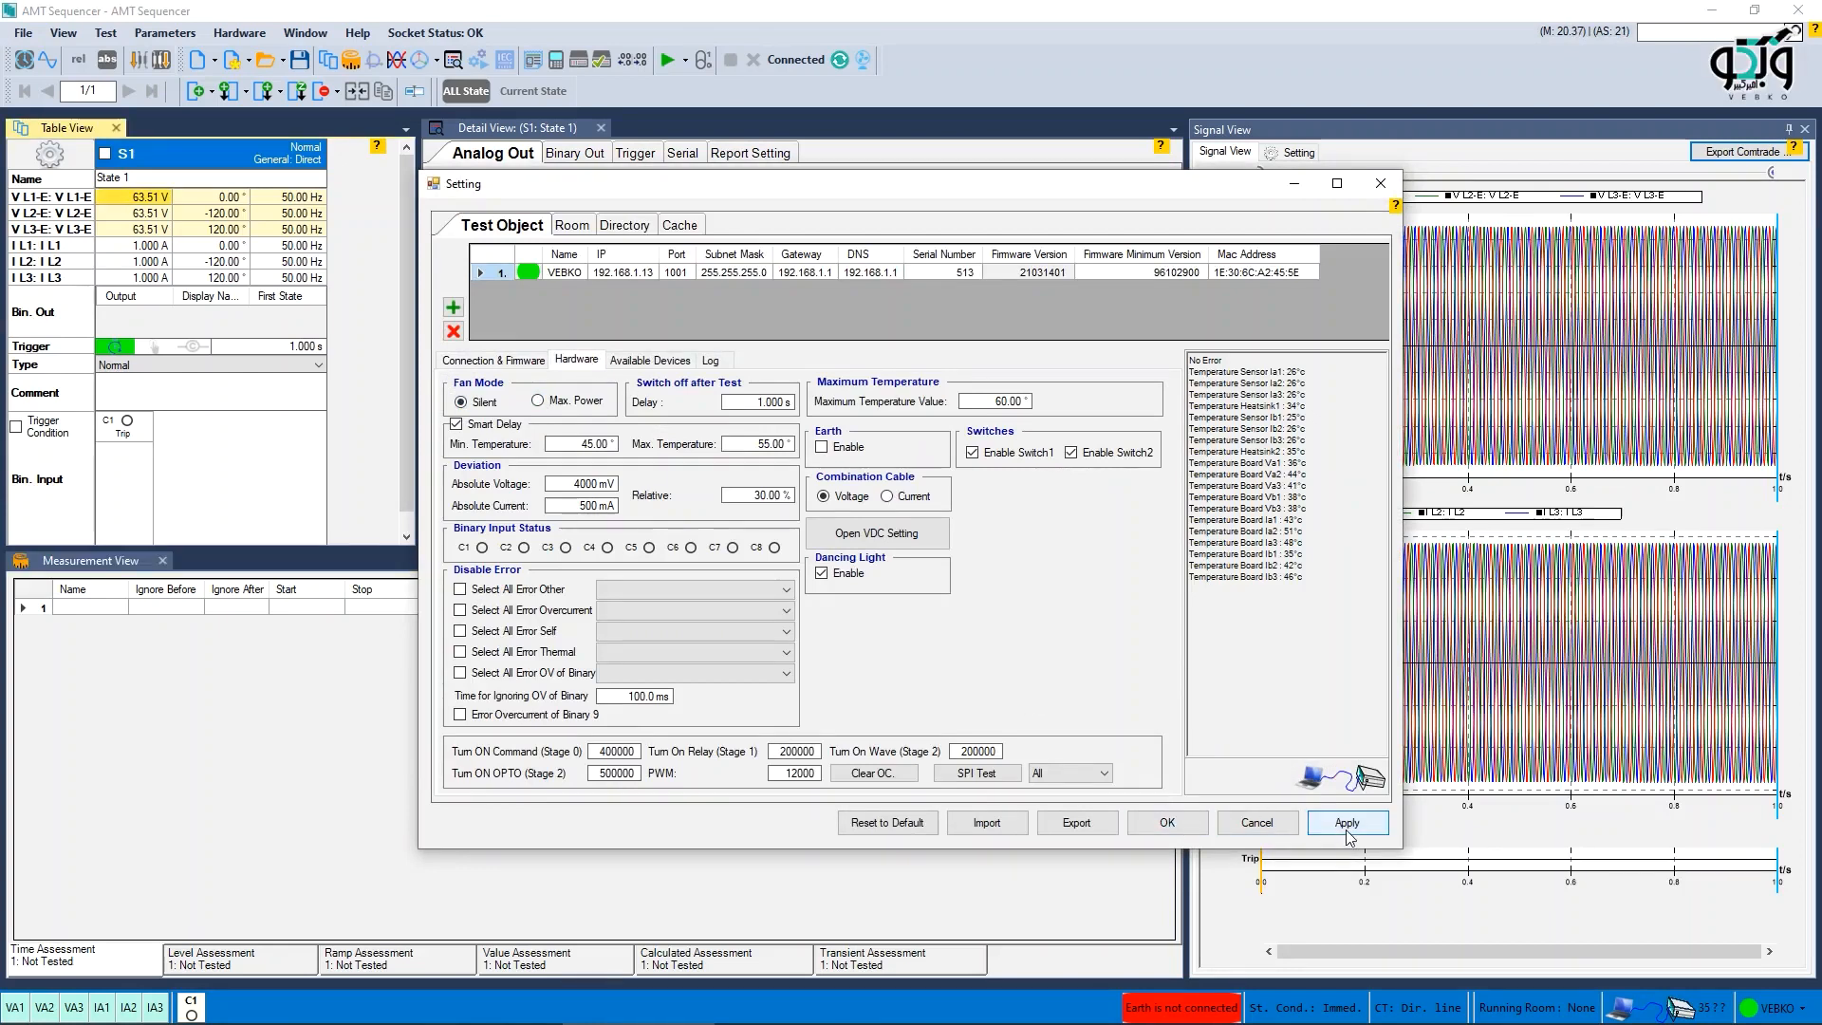
left_click(1349, 826)
left_click(1162, 820)
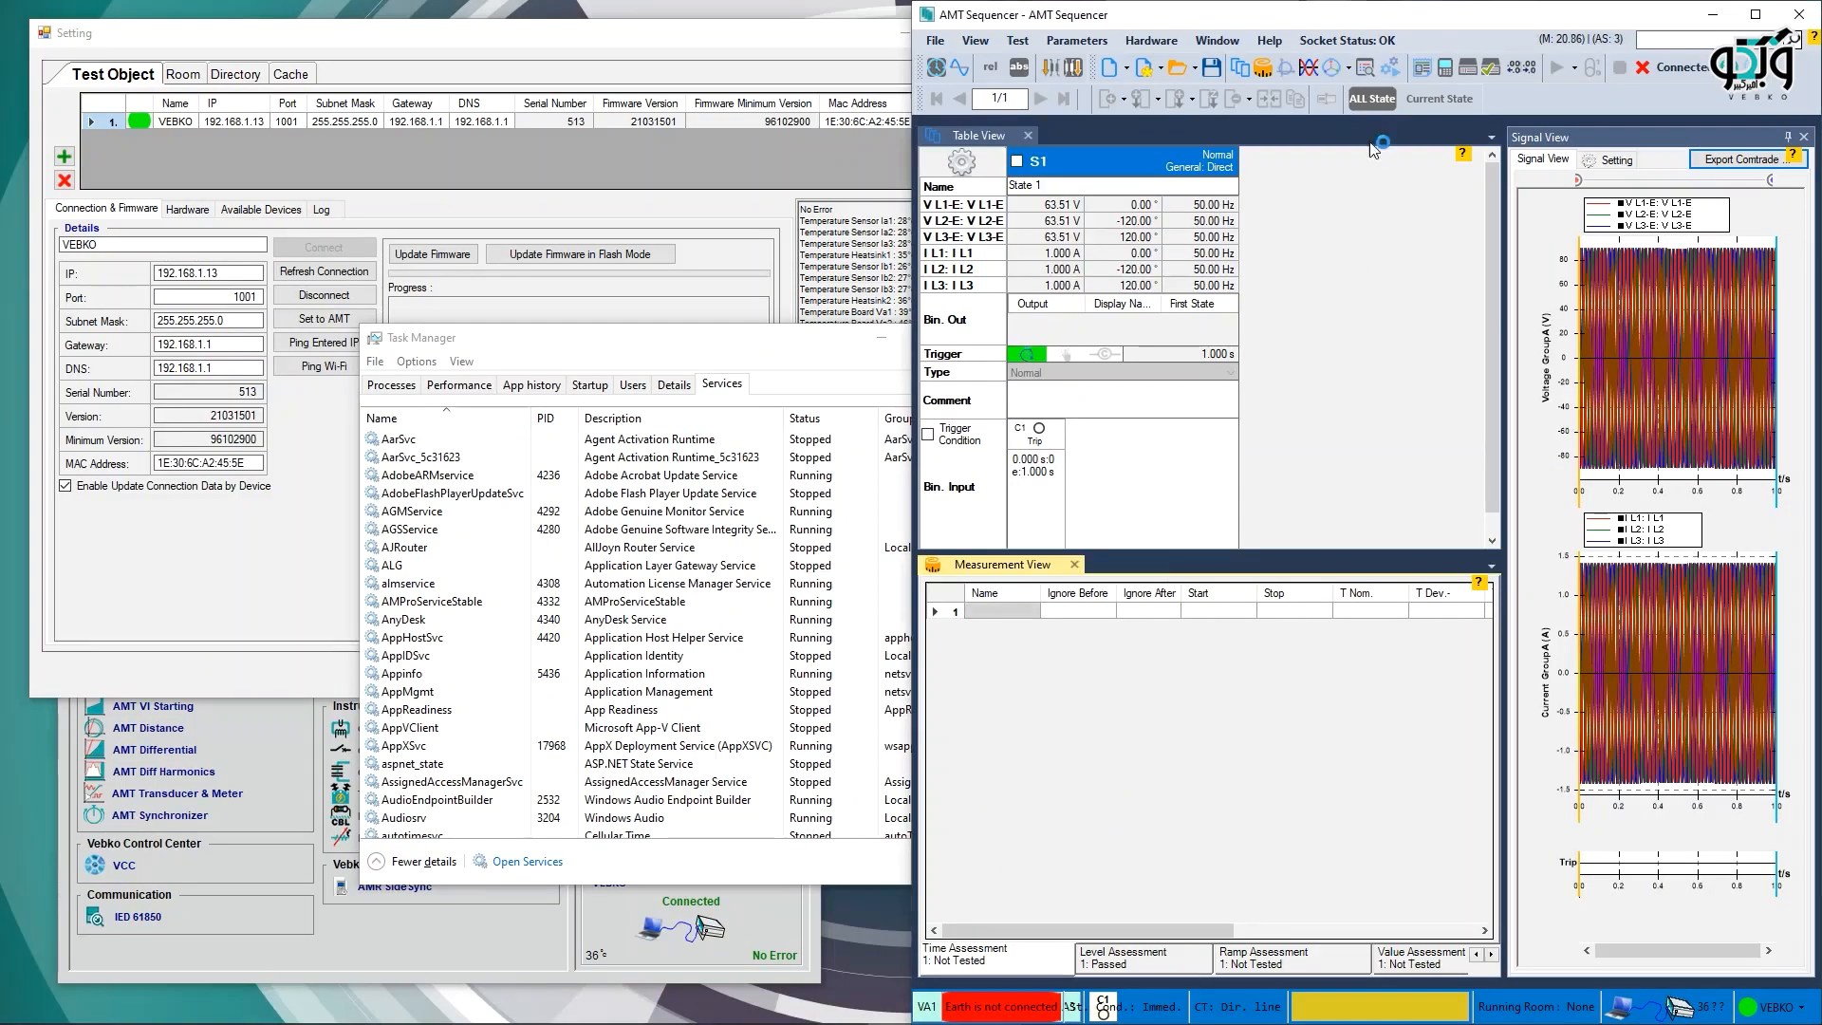
left_click(1327, 43)
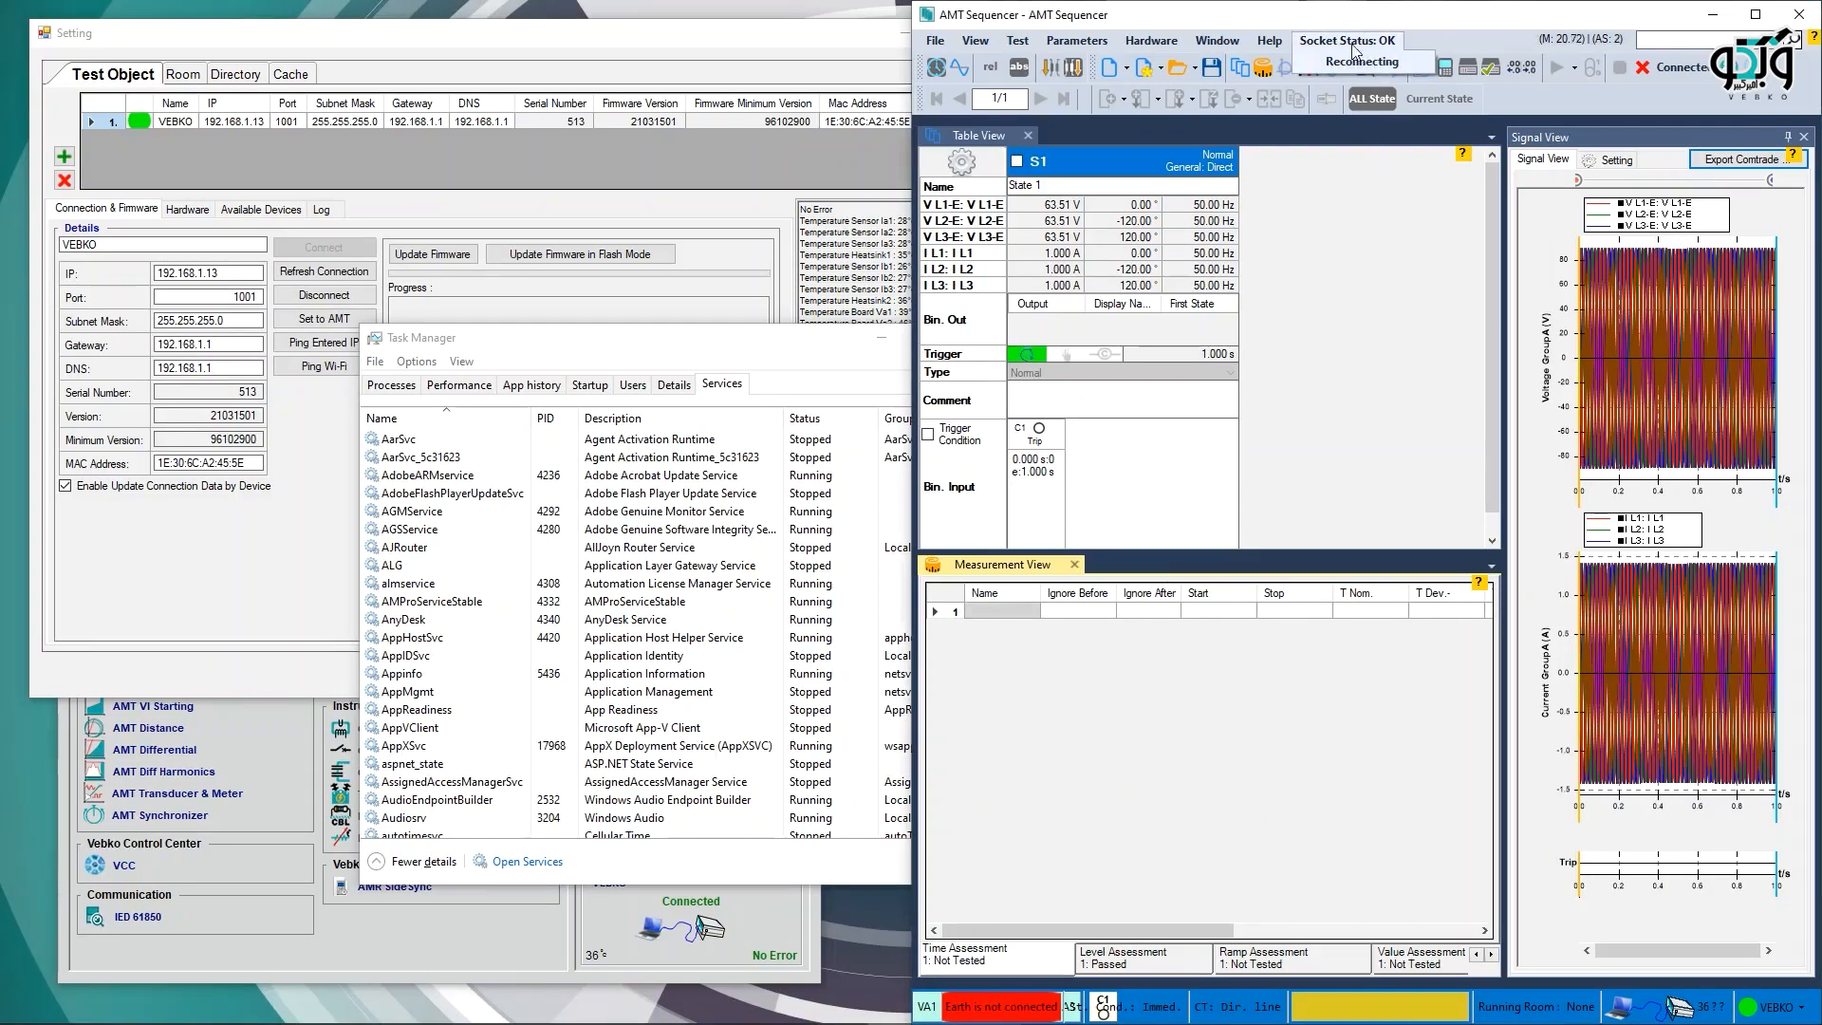
- Bring the settings window forward and open its Room tab to review the general preferences
left_click(1411, 309)
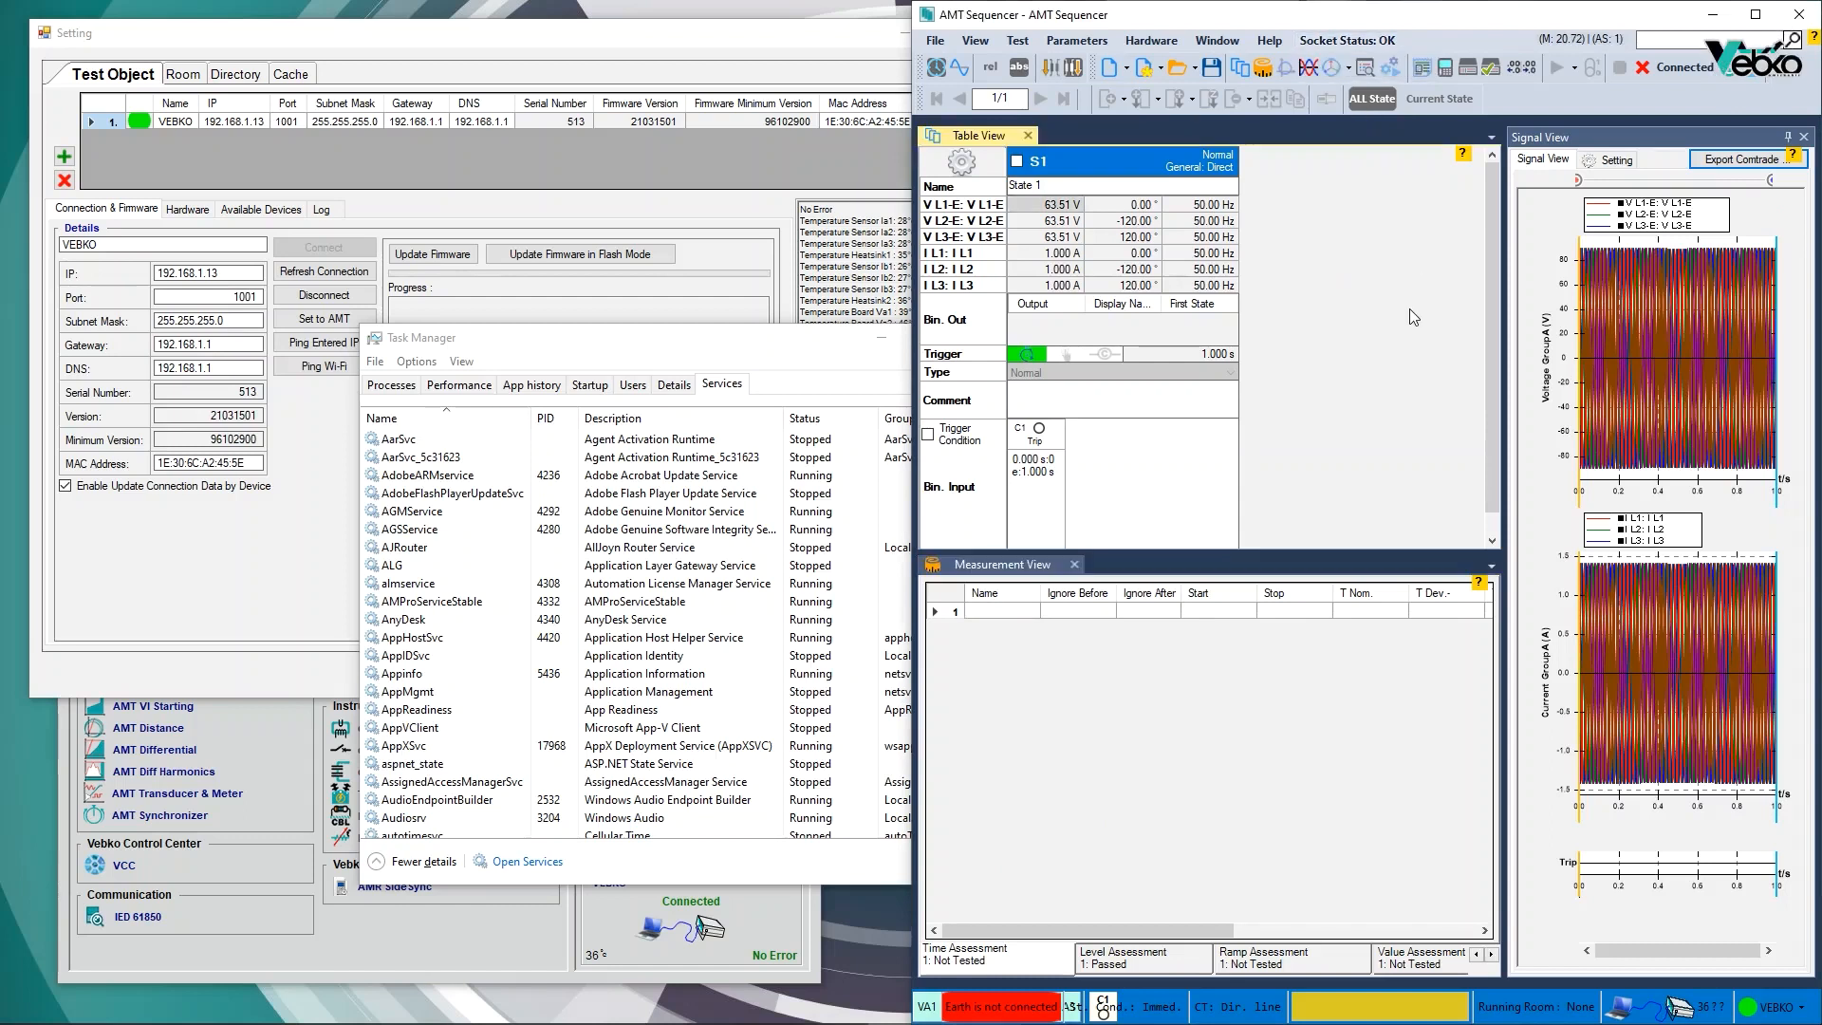
left_click(266, 592)
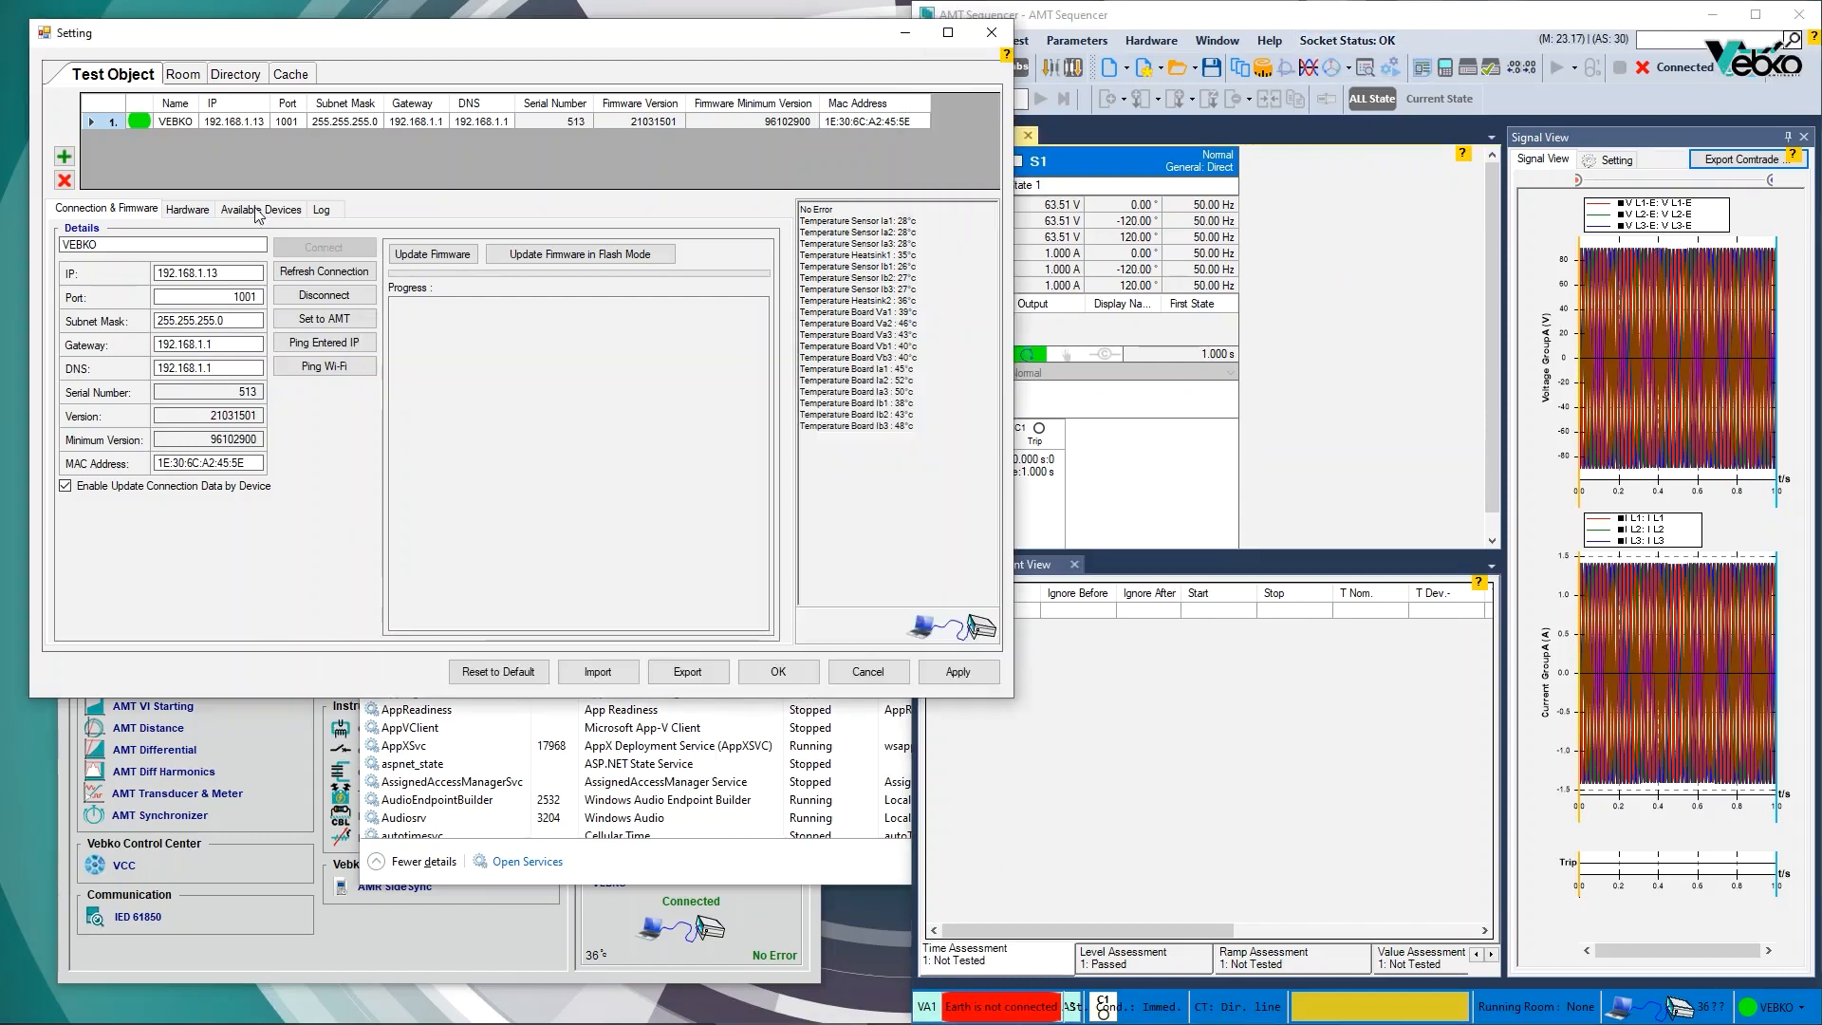
left_click(182, 76)
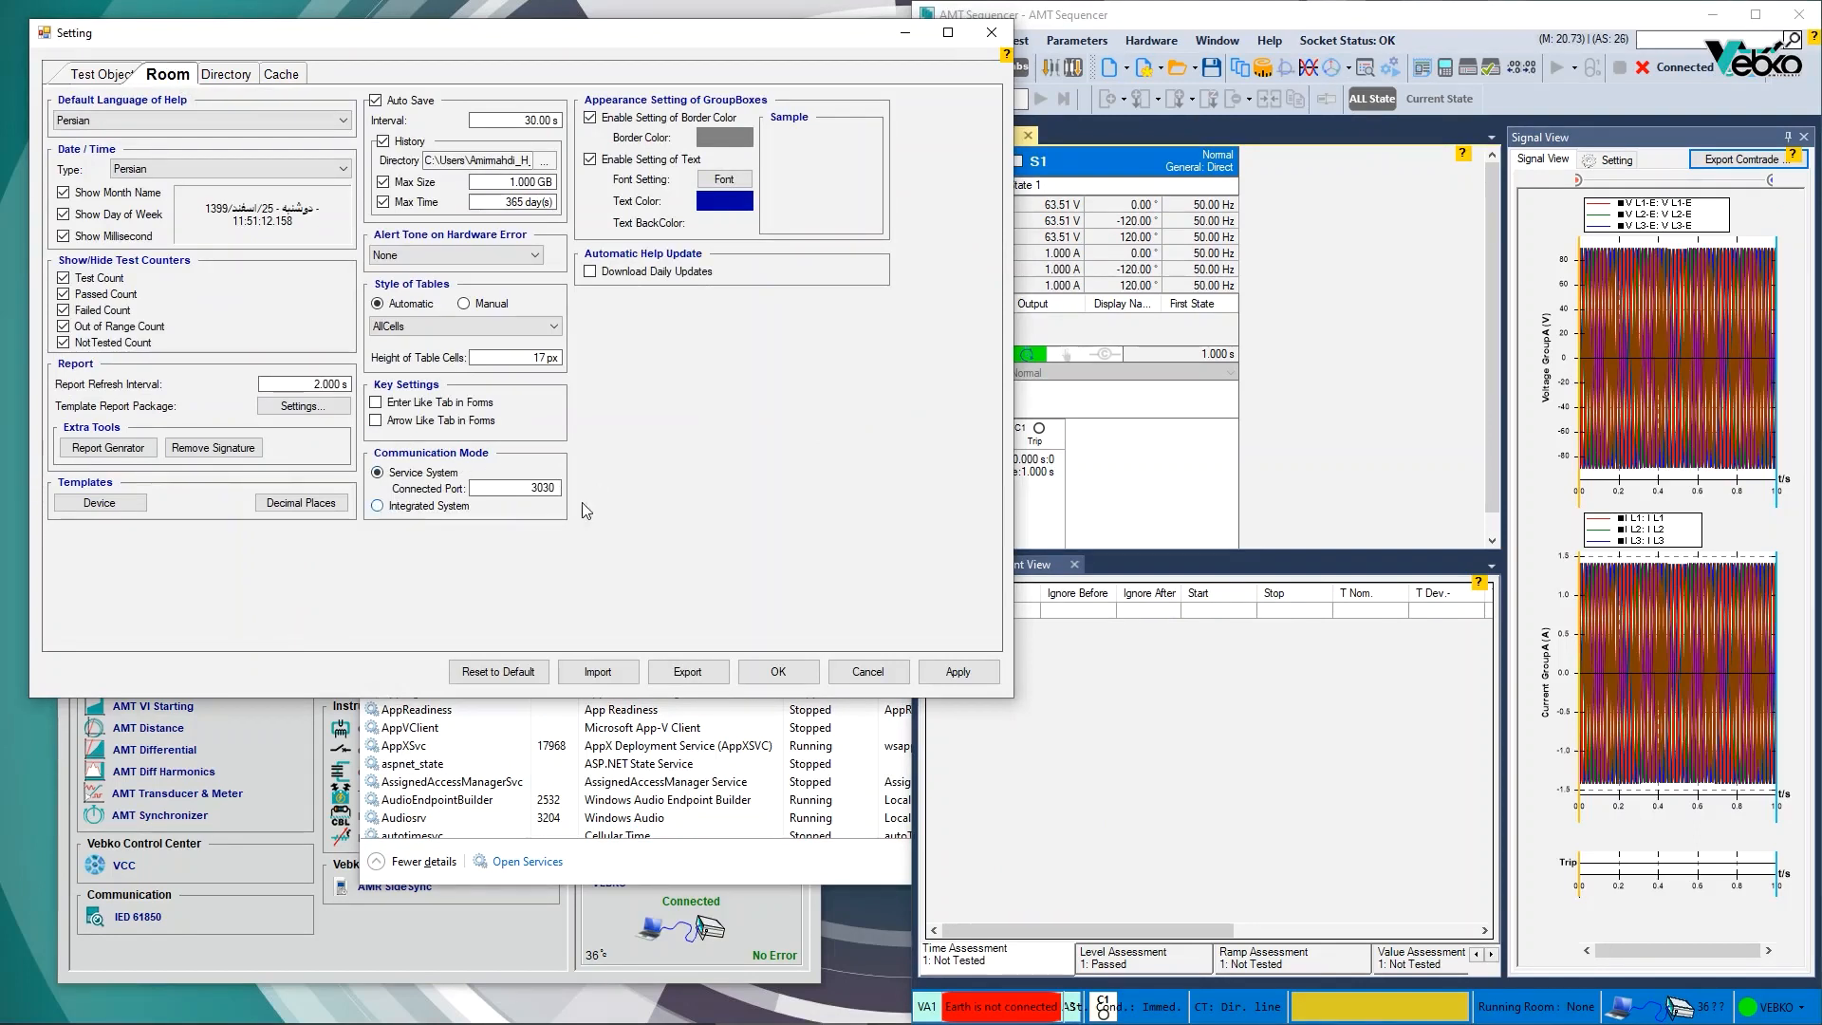
- Browse the Windows services list in Task Manager
left_click(656, 881)
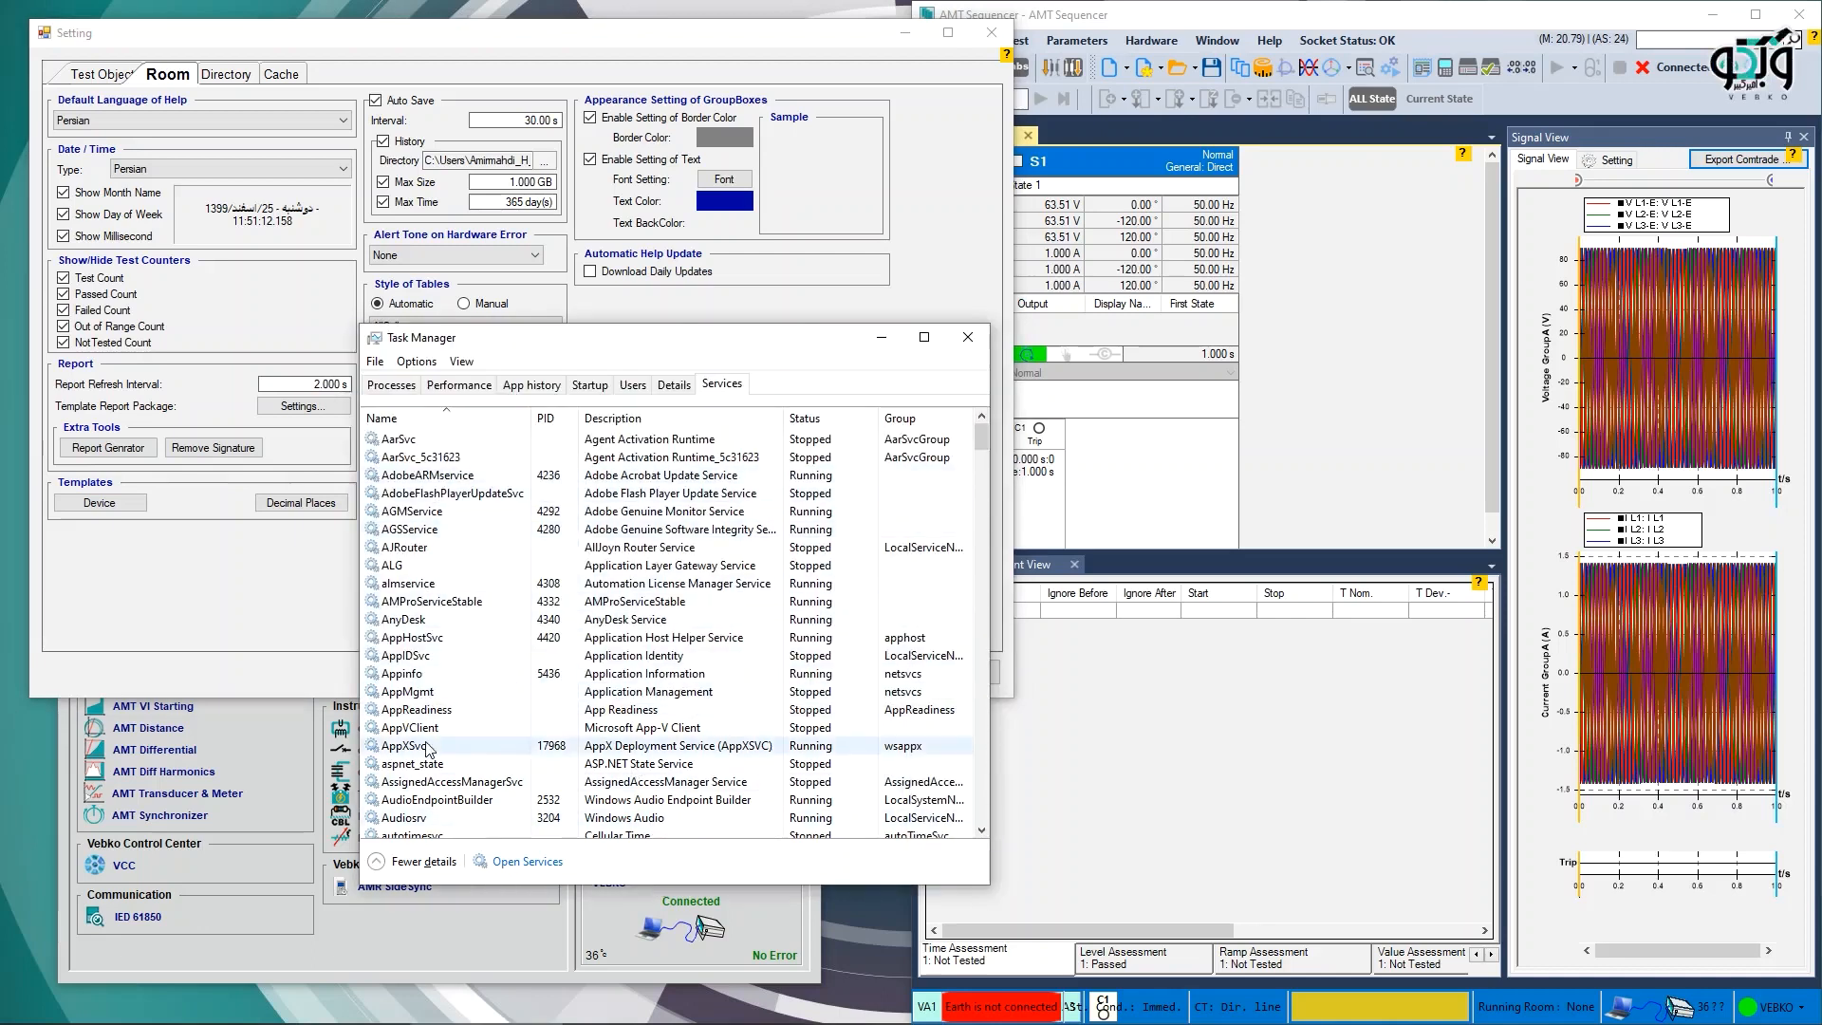
scroll(429, 791, "down", 2)
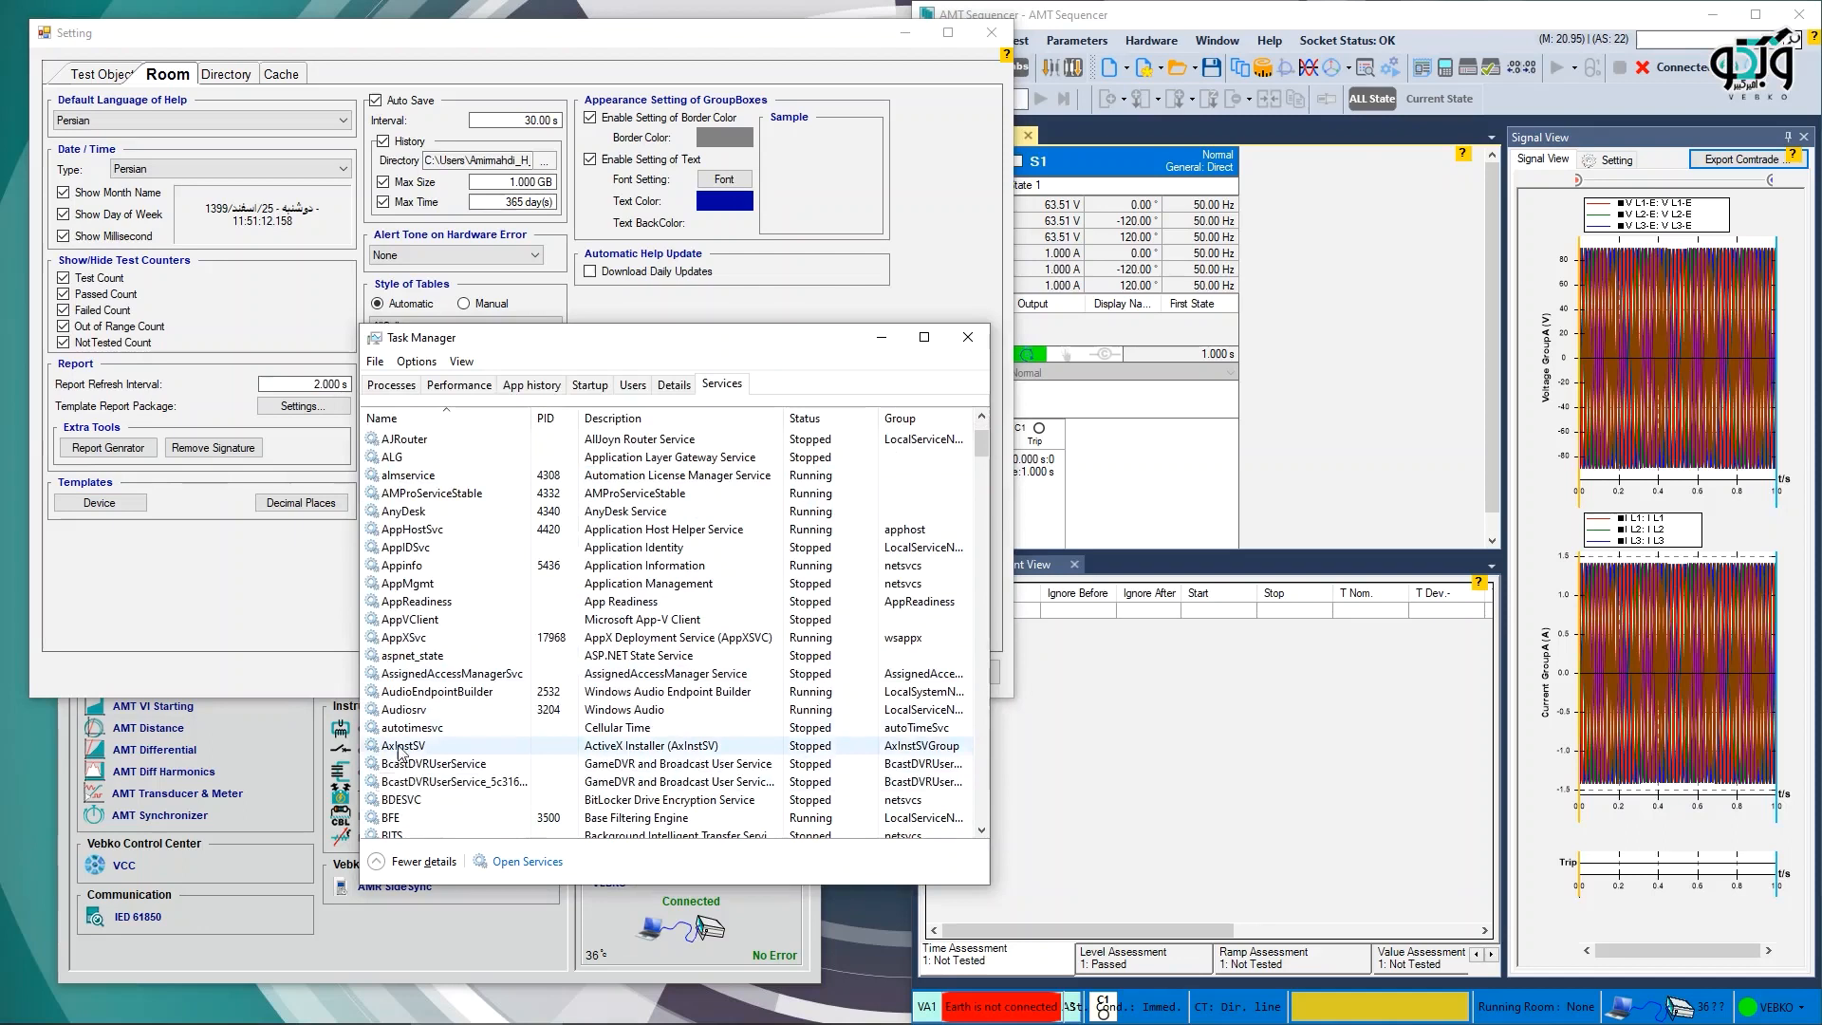
scroll(402, 577, "up", 1)
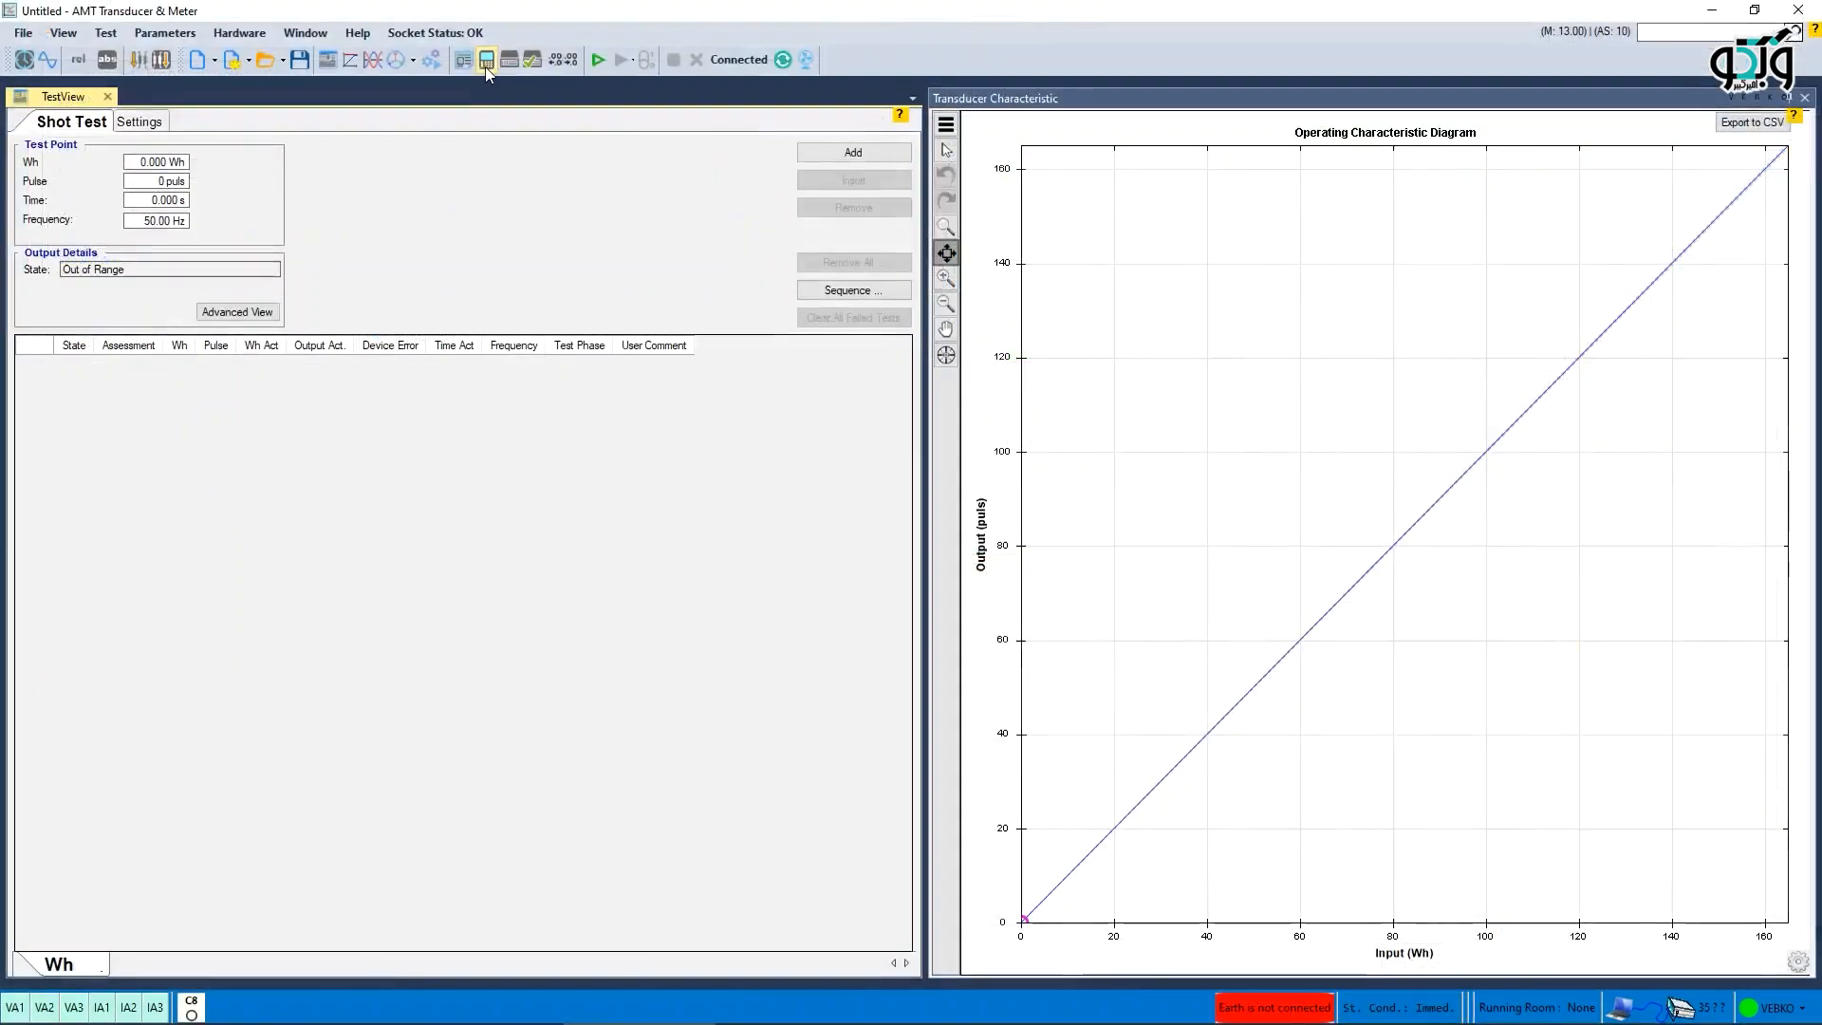
- Open the XRio transducer properties and confirm the Wh function with the Read From Binary input
left_click(486, 62)
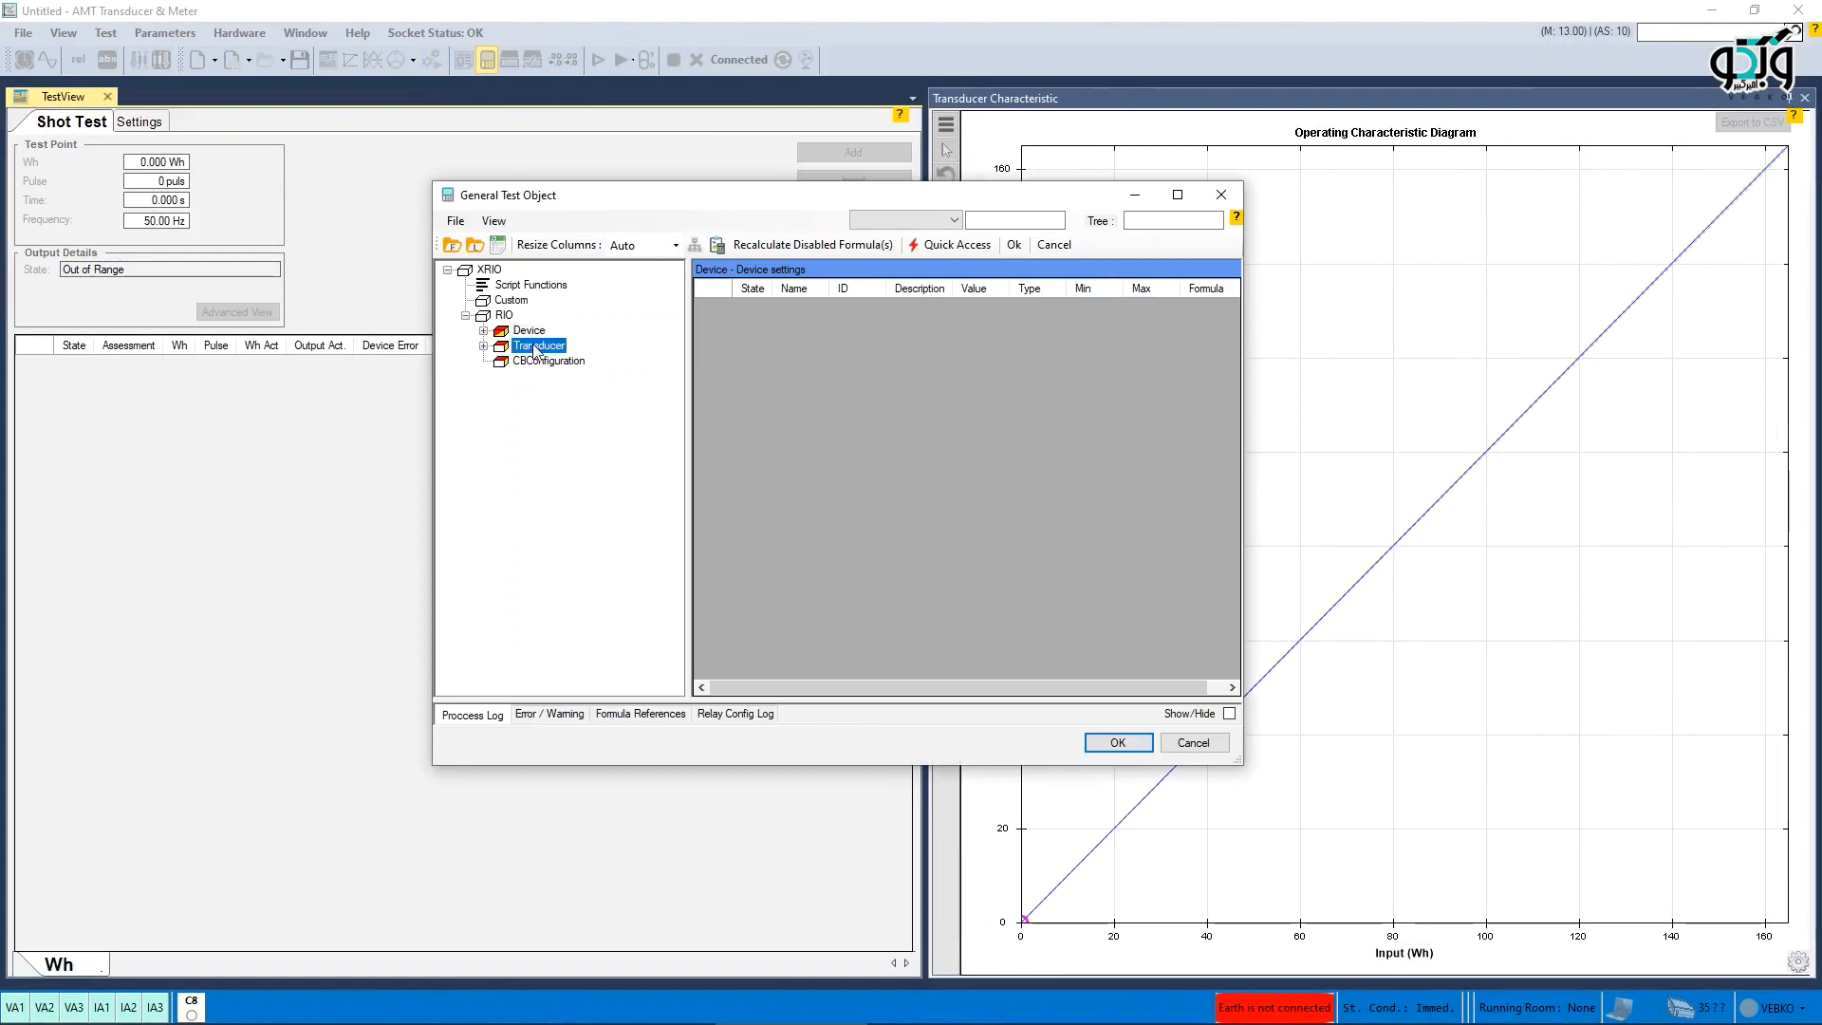
double_click(536, 347)
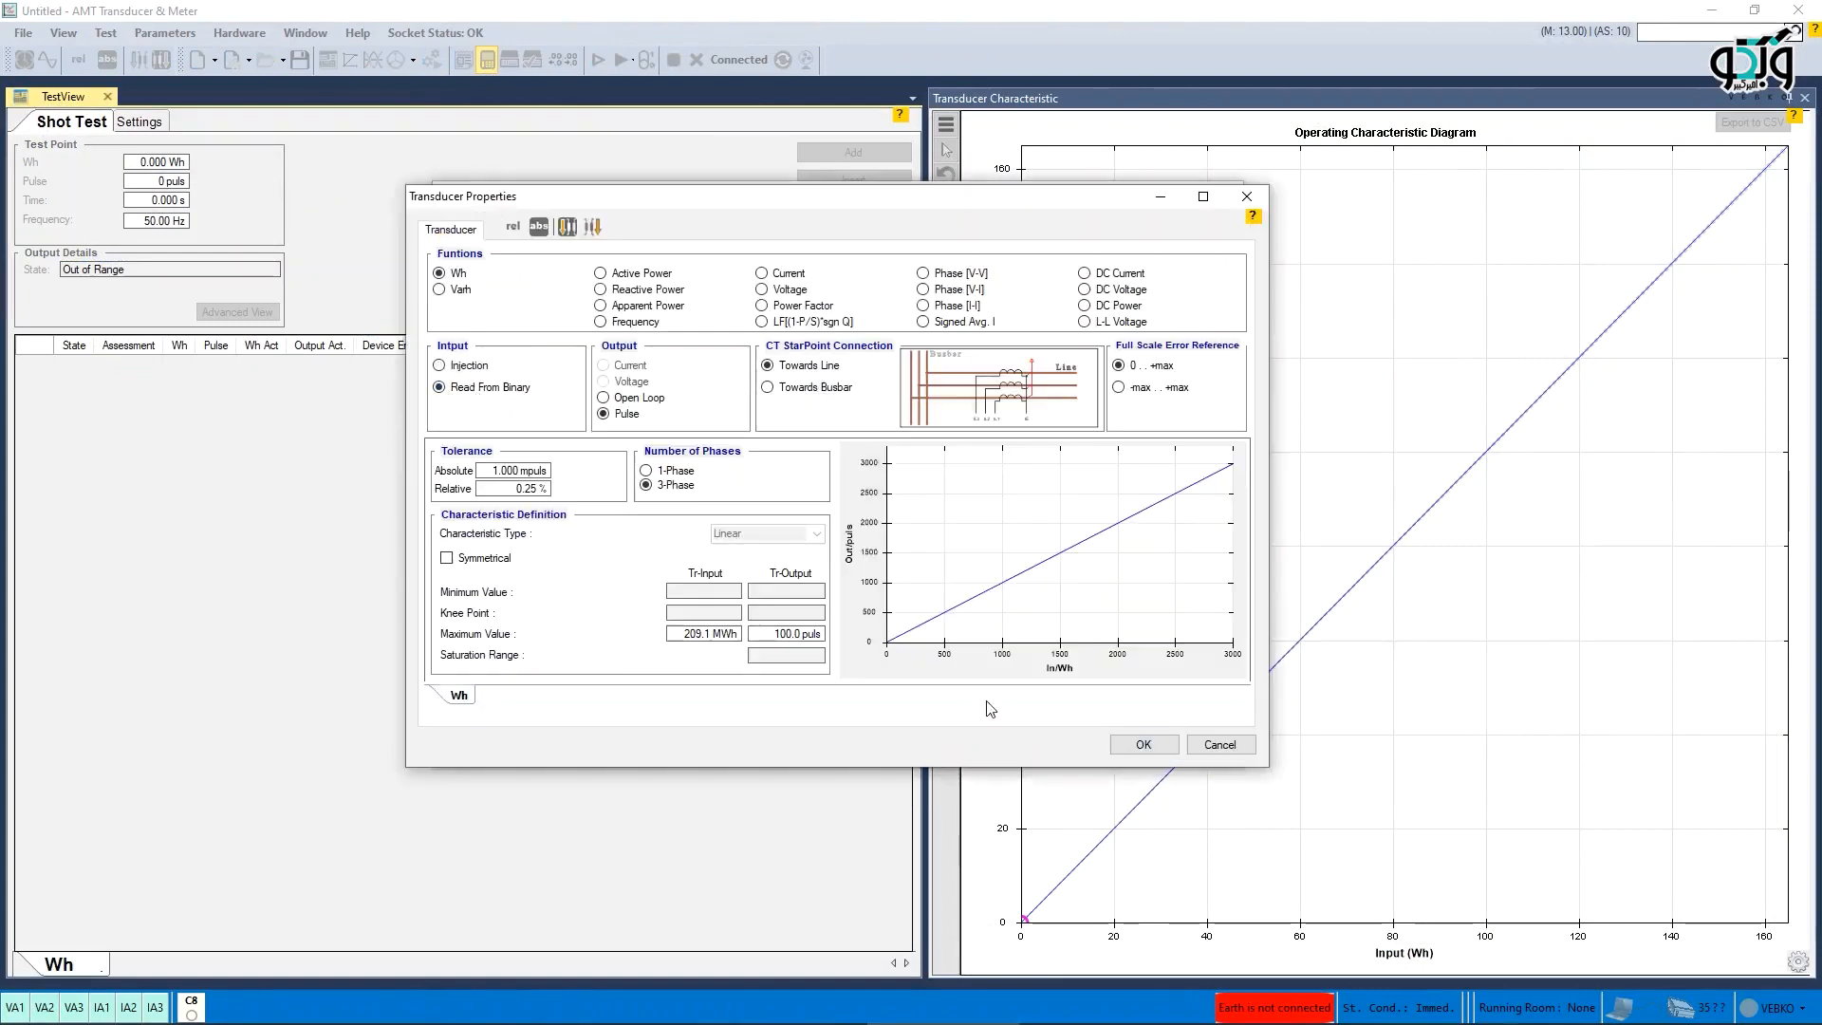
left_click(1127, 750)
left_click(1122, 746)
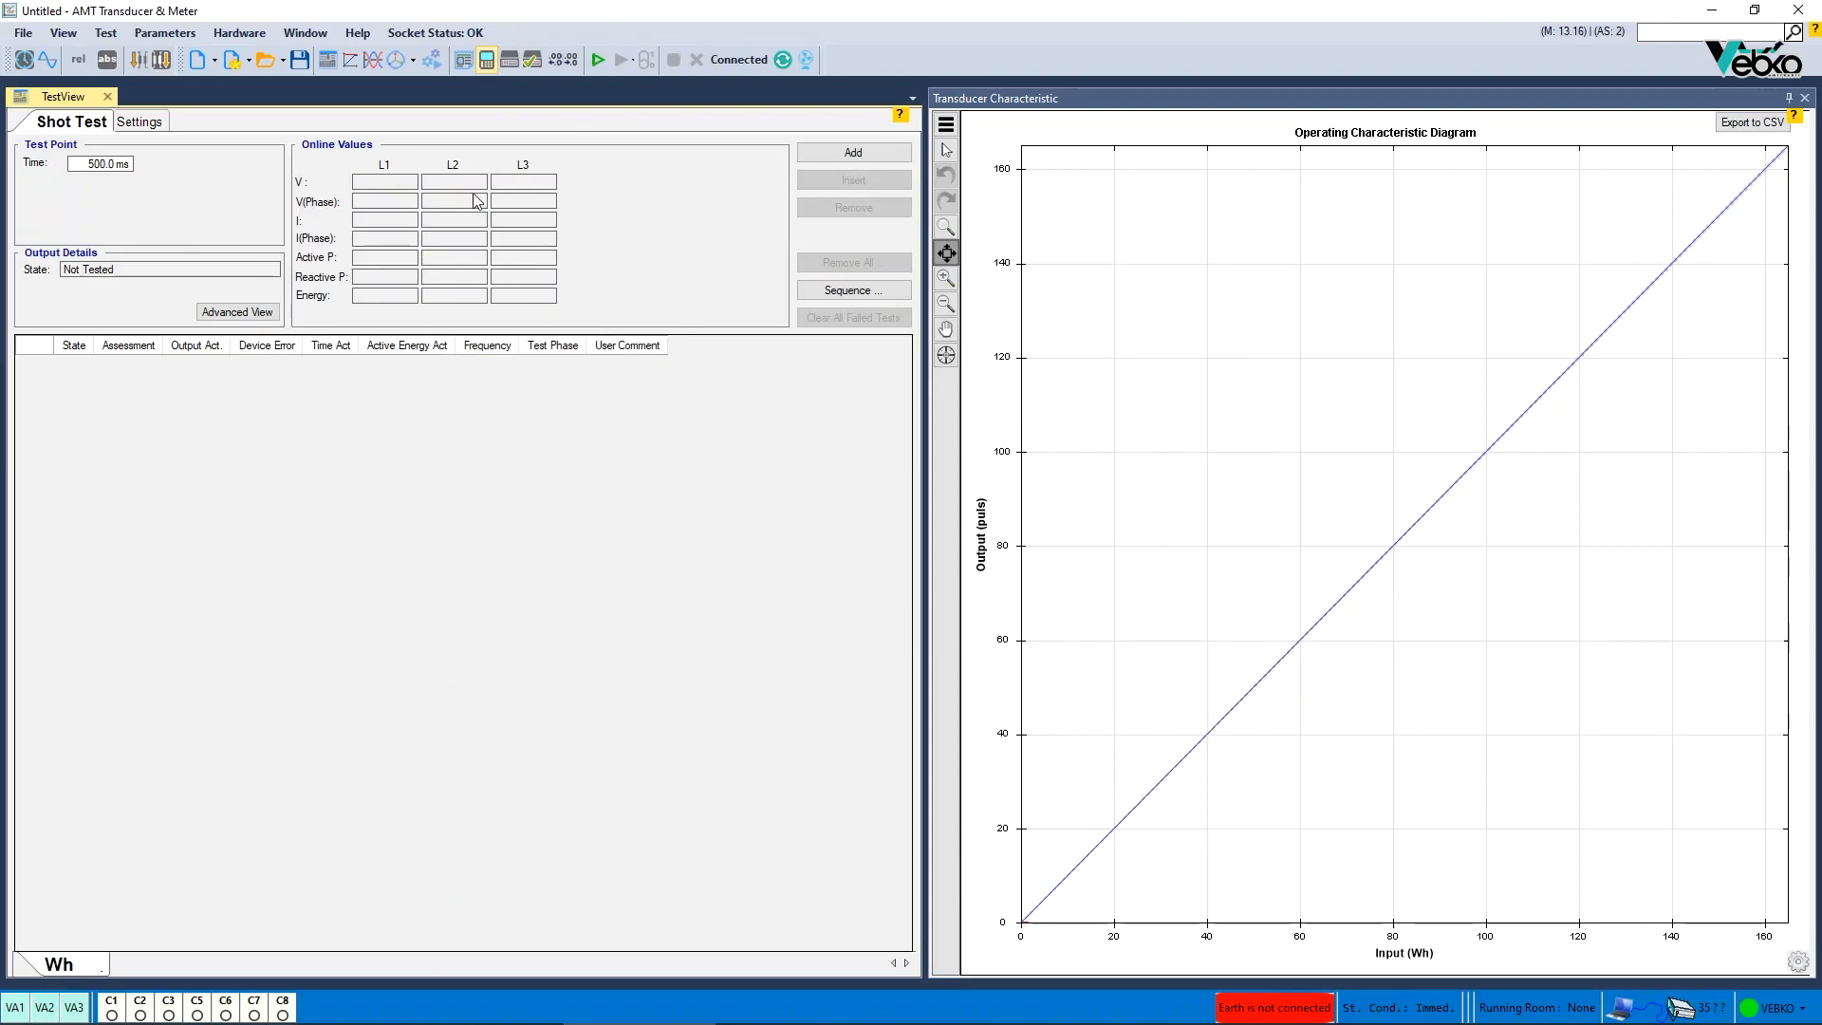
- Switch the XRio transducer function to Varh with Injection input and confirm the test object
left_click(487, 59)
double_click(520, 347)
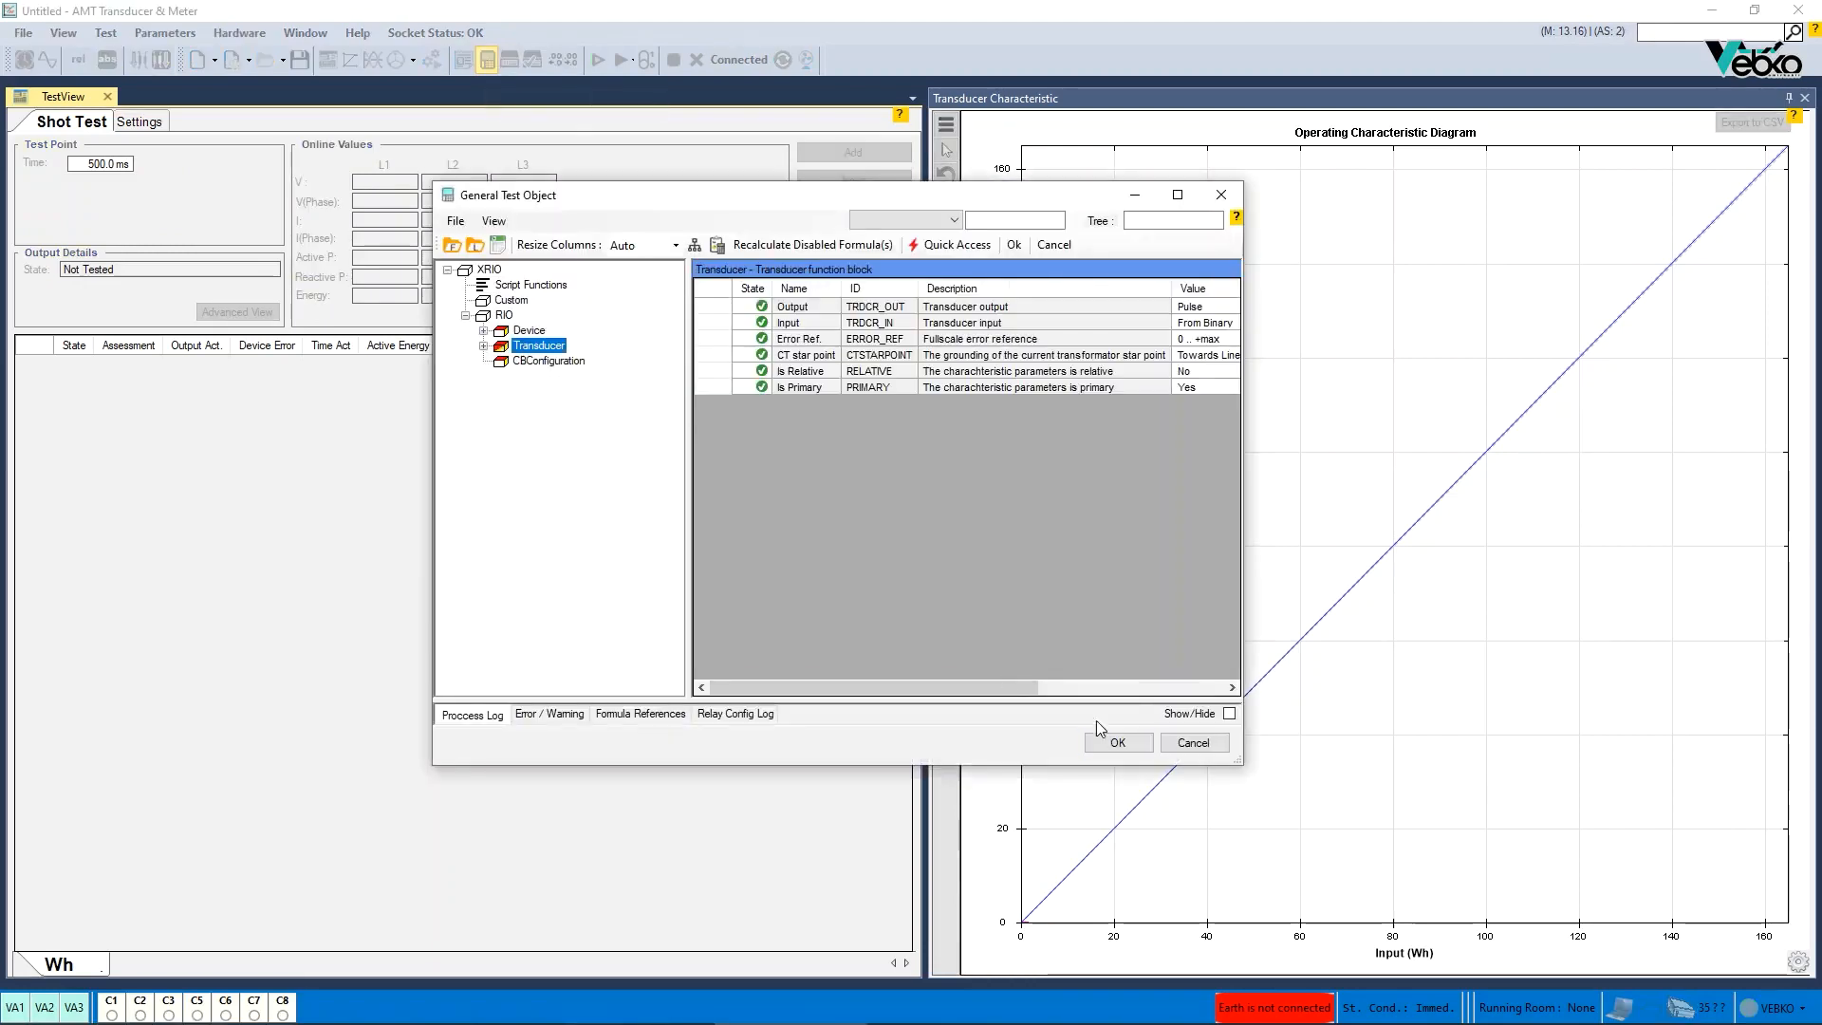
left_click(439, 289)
left_click(435, 365)
left_click(1120, 746)
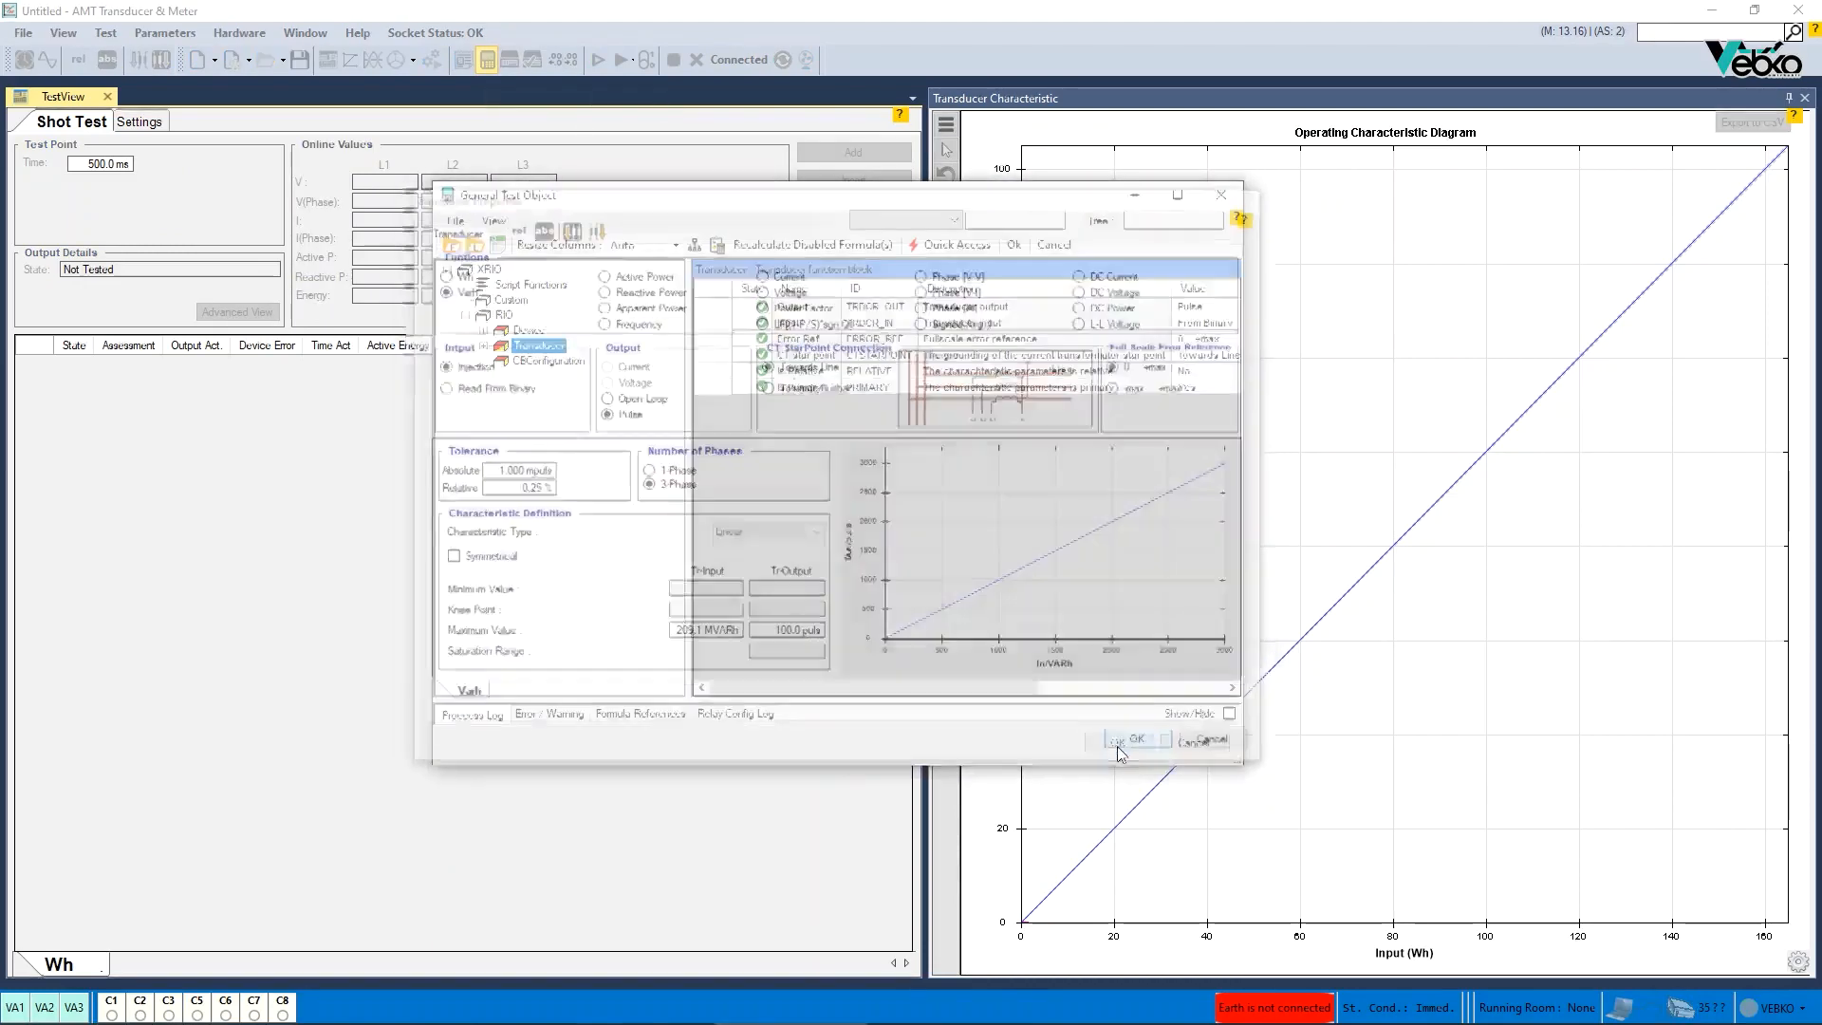
left_click(1113, 741)
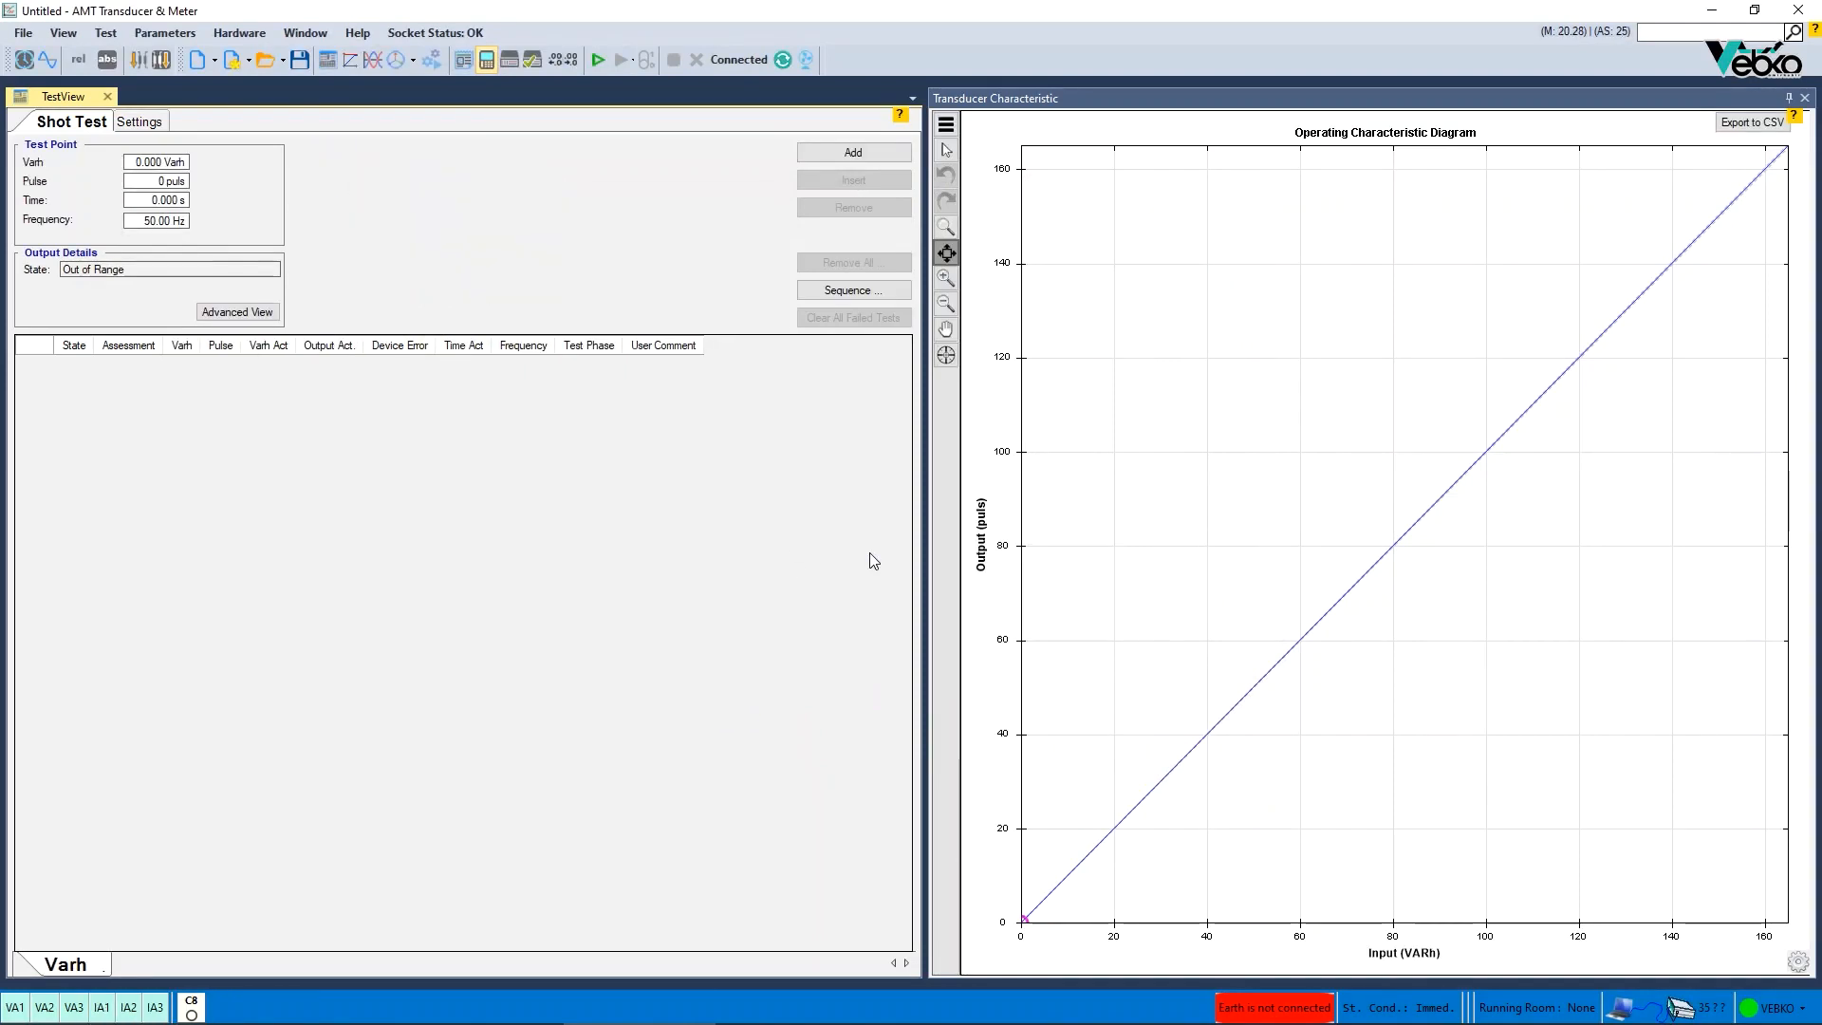
- Reopen the XRio transducer properties and confirm the Varh settings
left_click(486, 59)
double_click(533, 349)
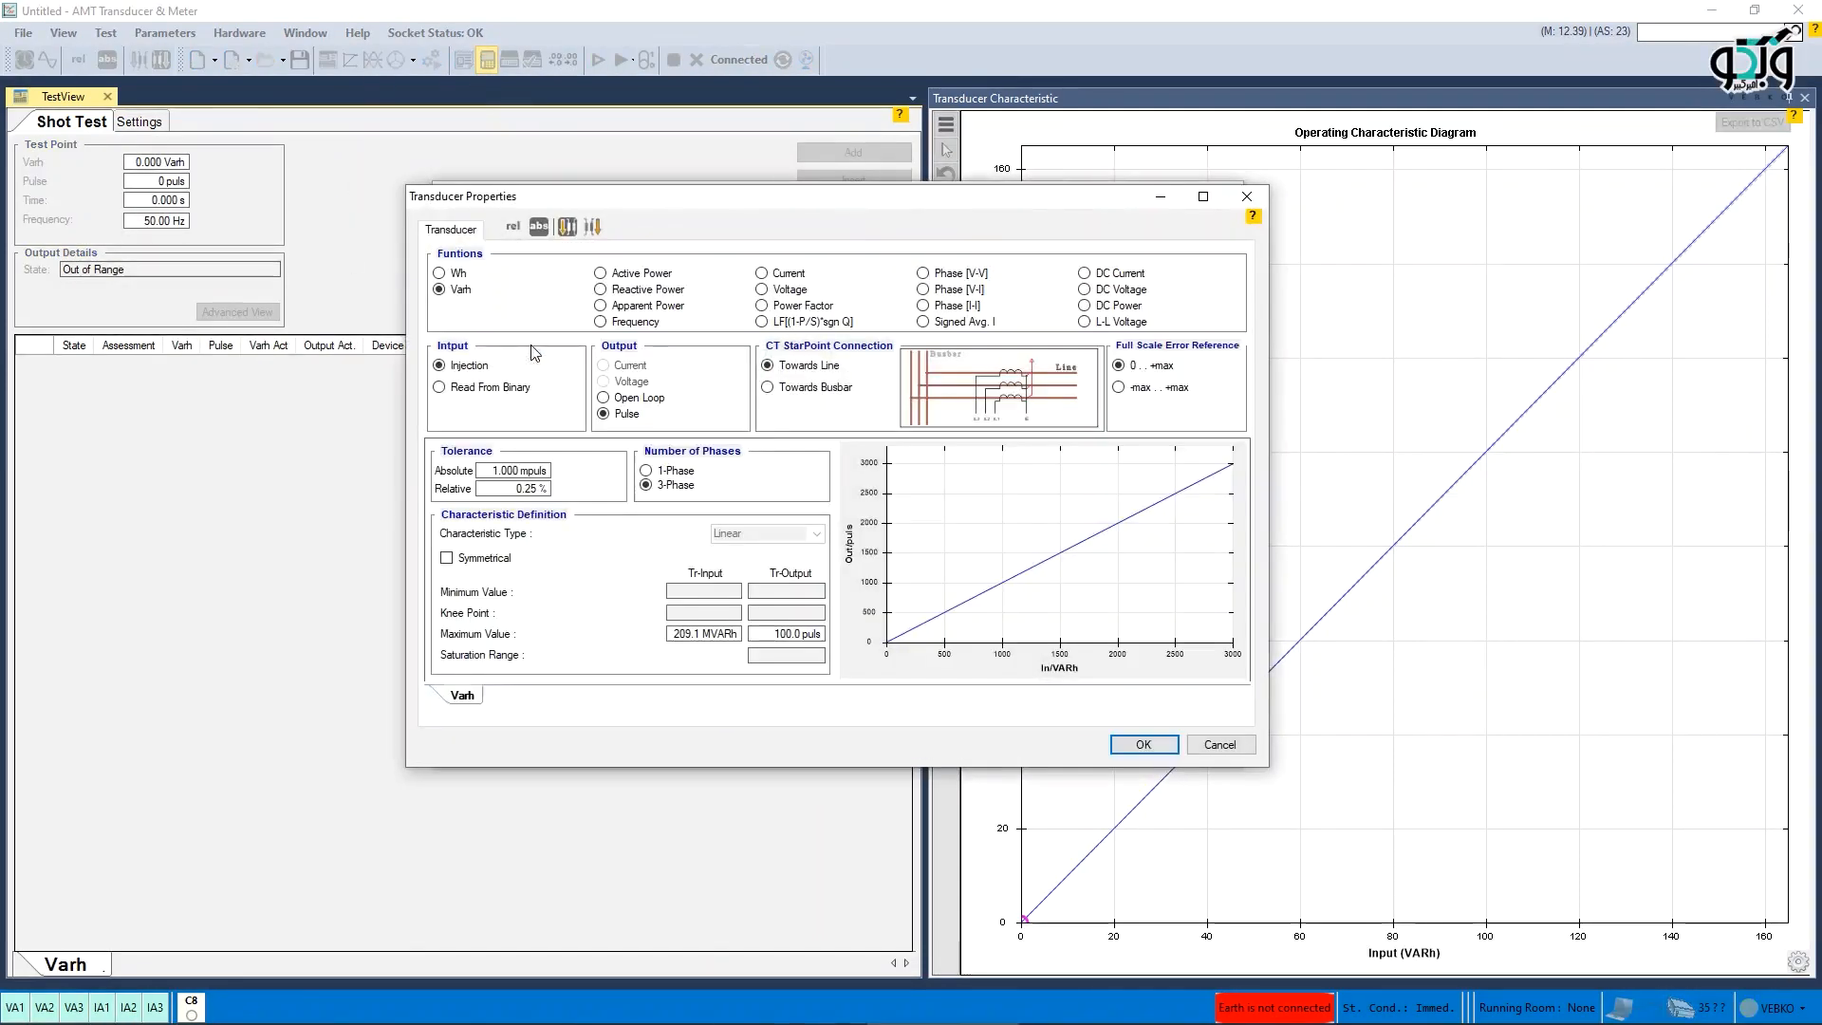
left_click(1144, 744)
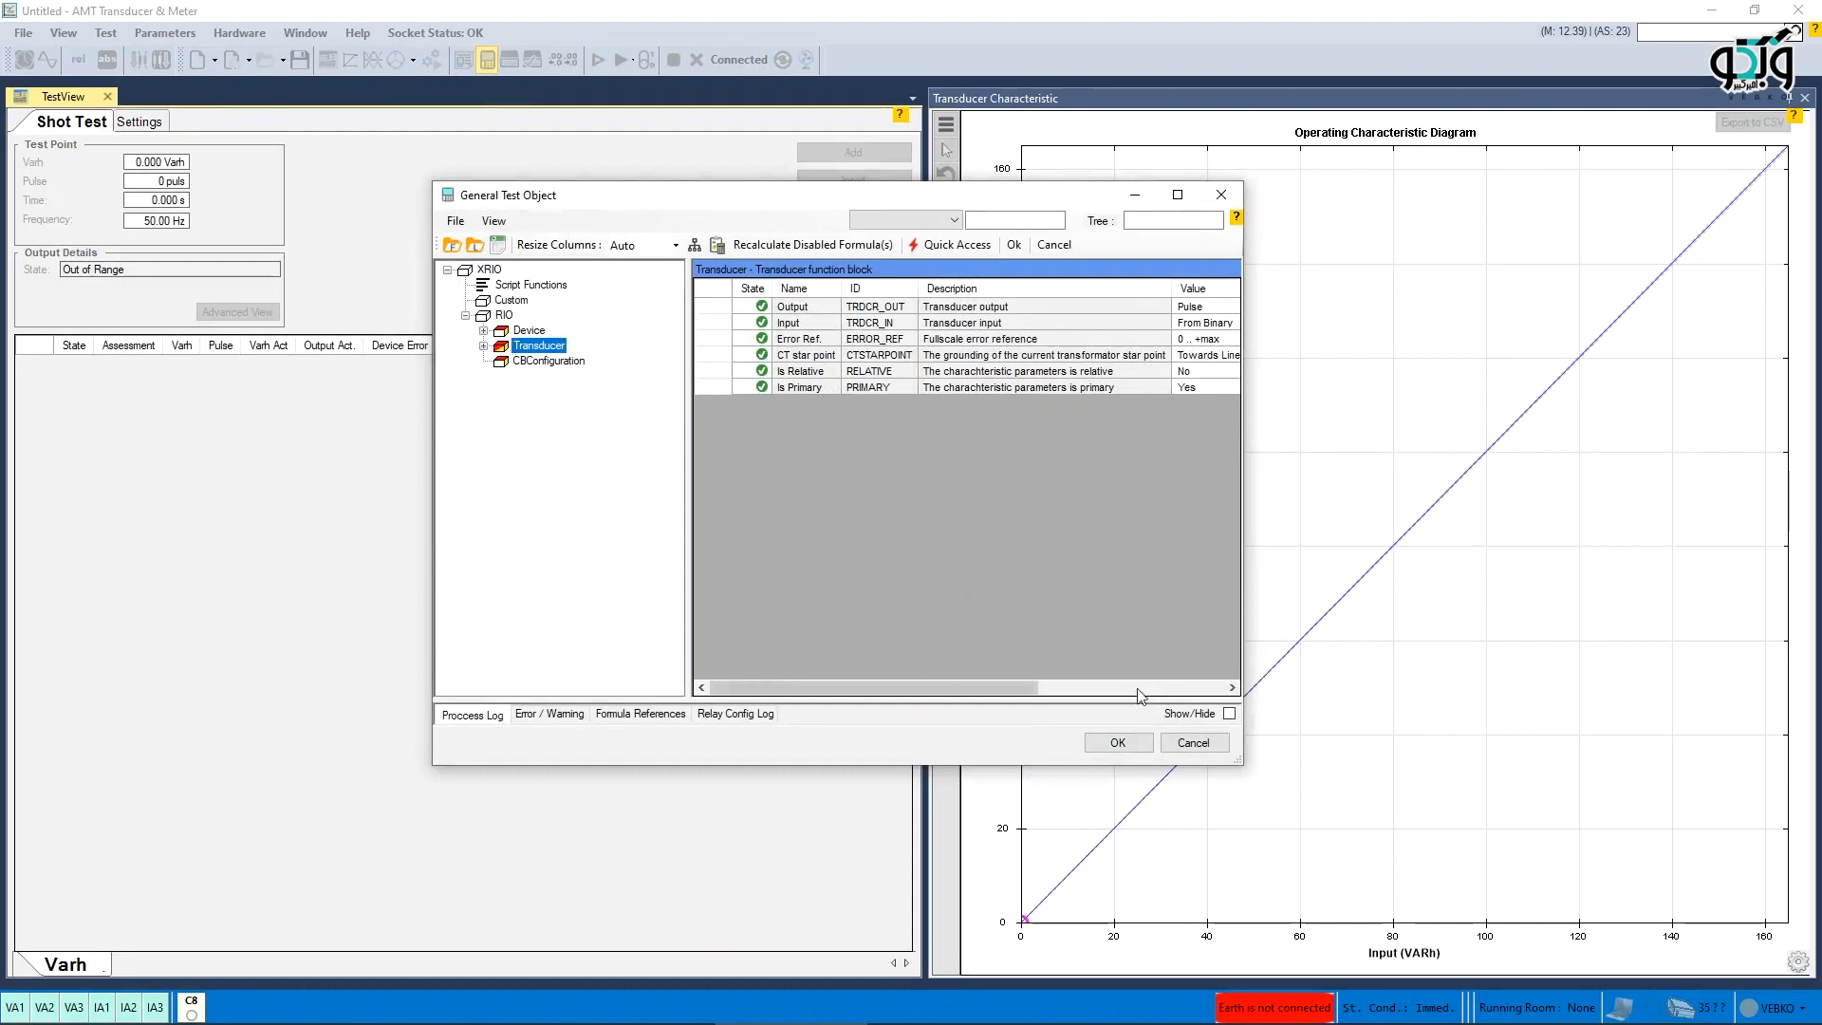
left_click(1120, 743)
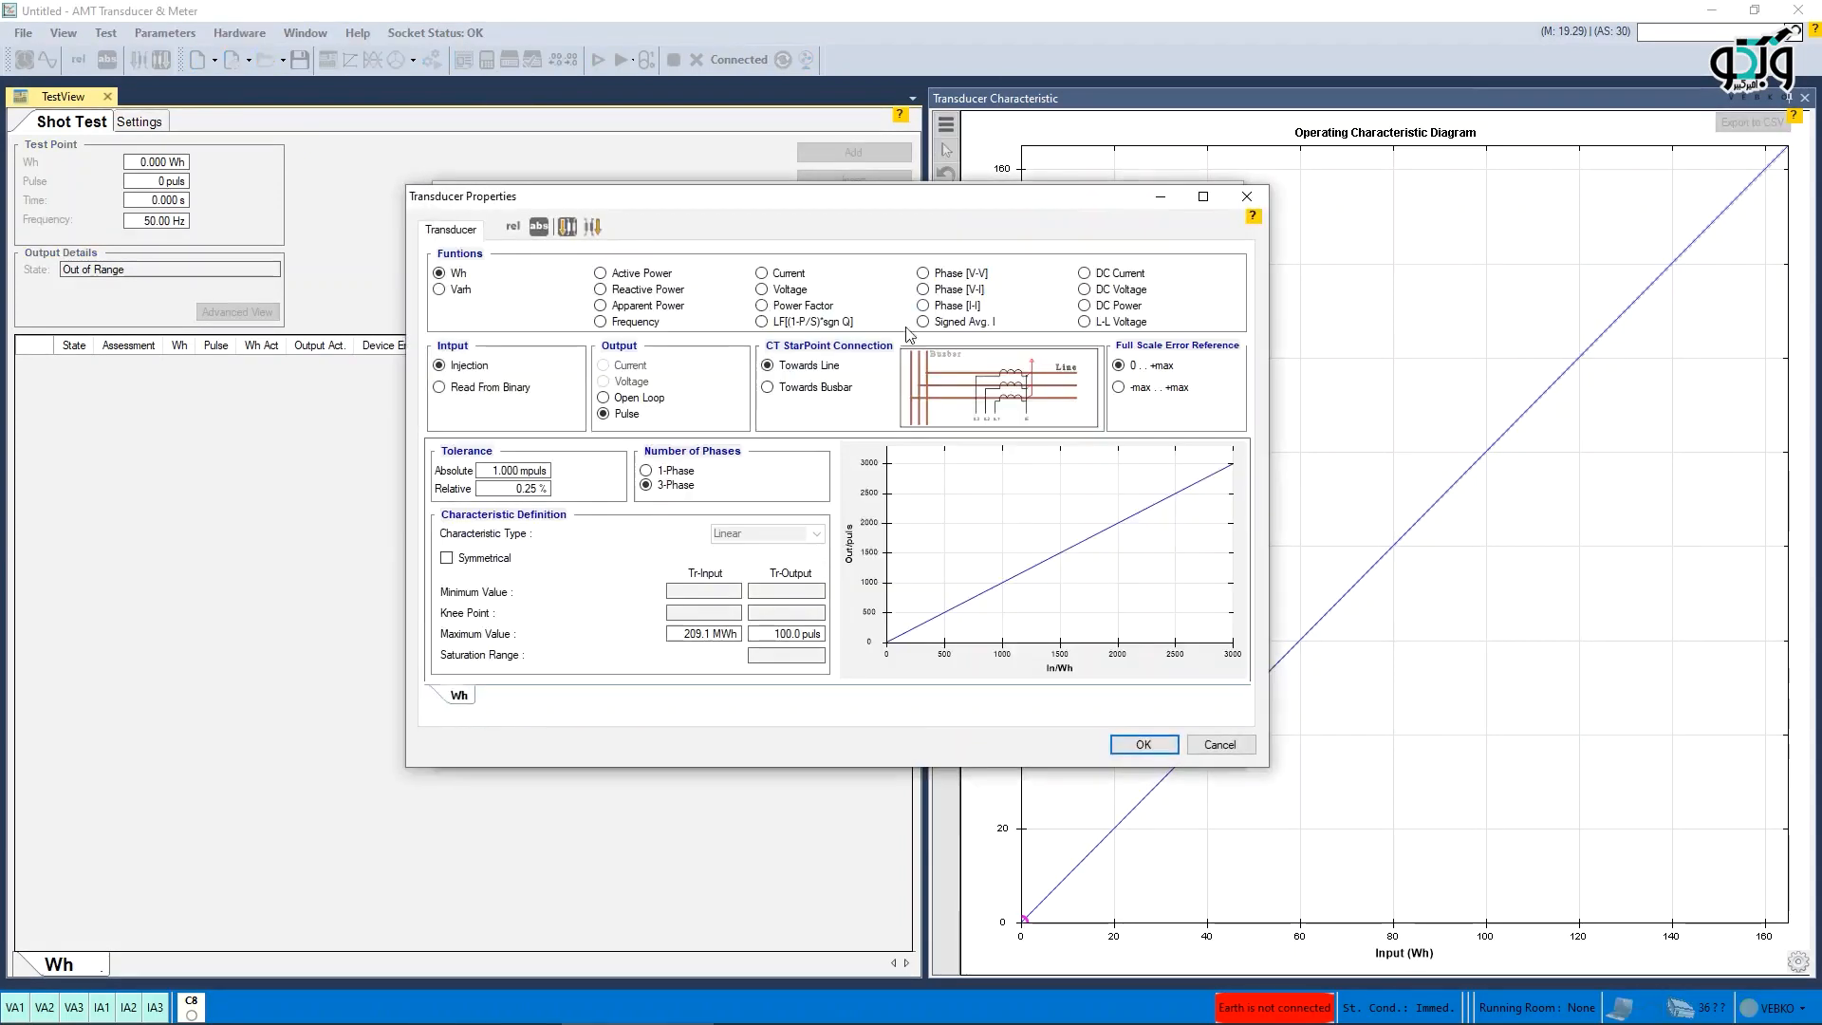
- Change the transducer function to DC Voltage and confirm the properties
left_click(922, 274)
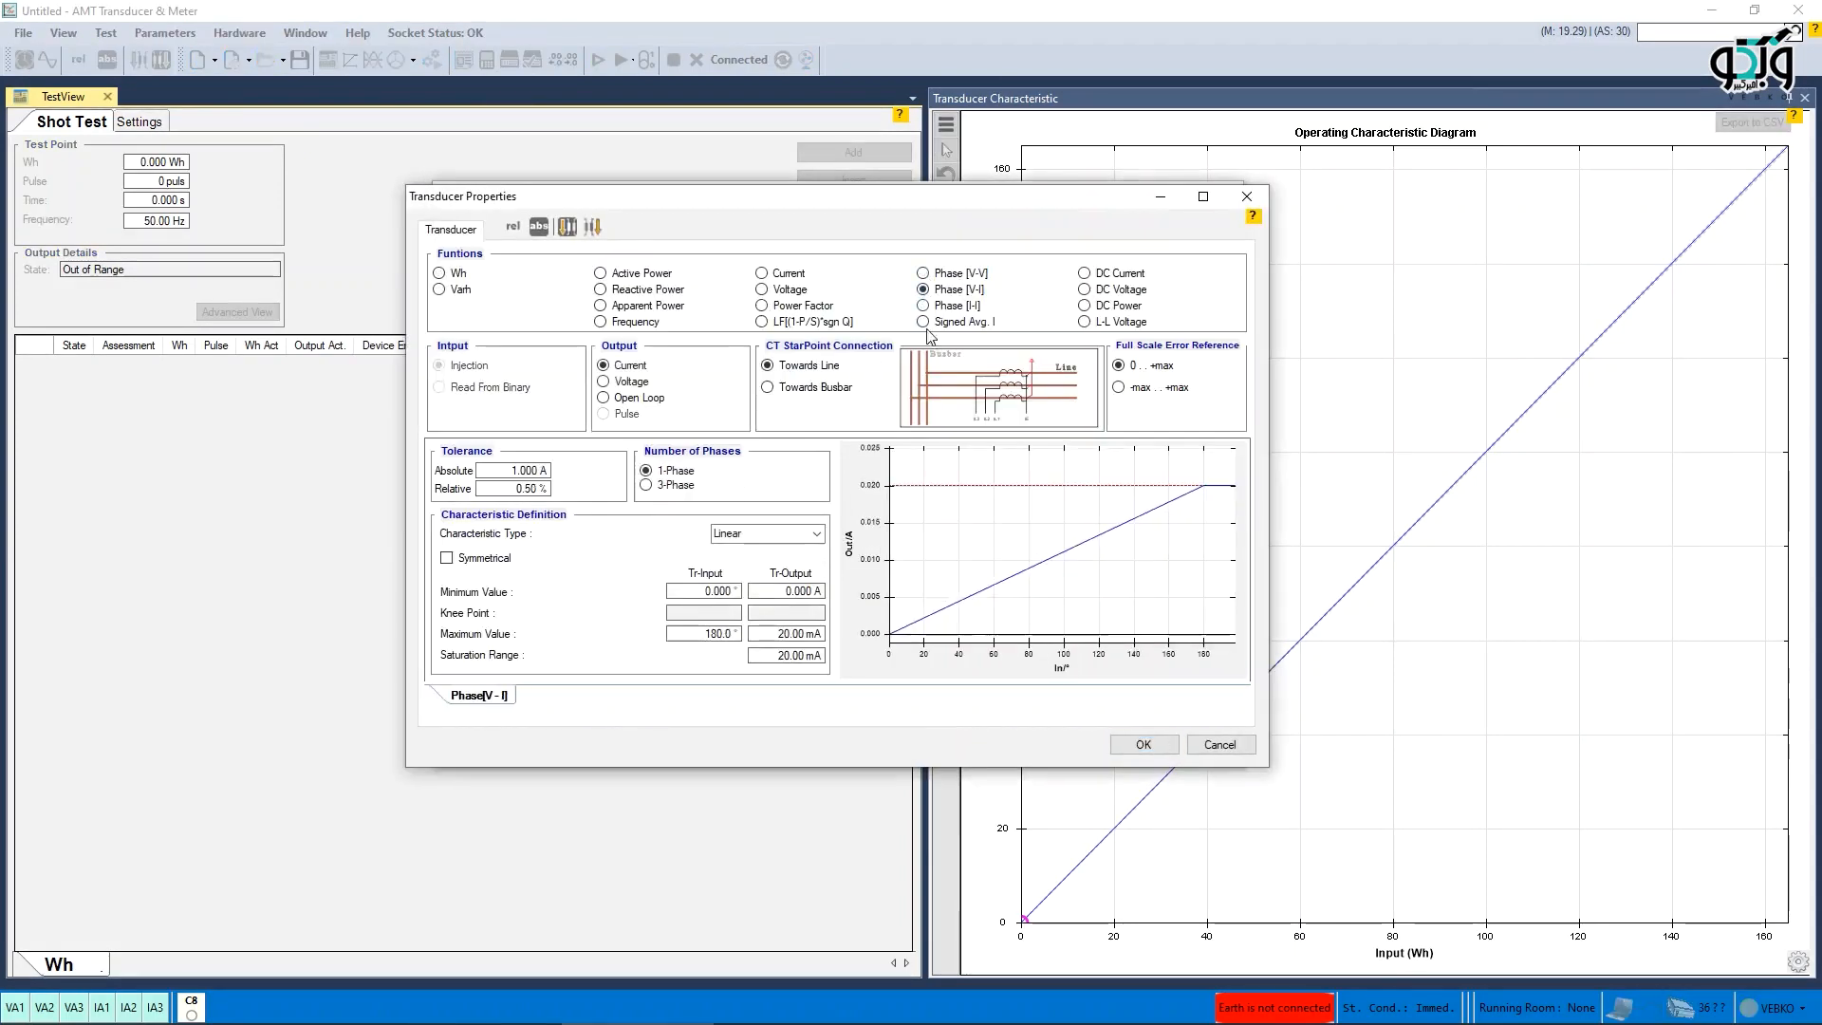
left_click(1136, 289)
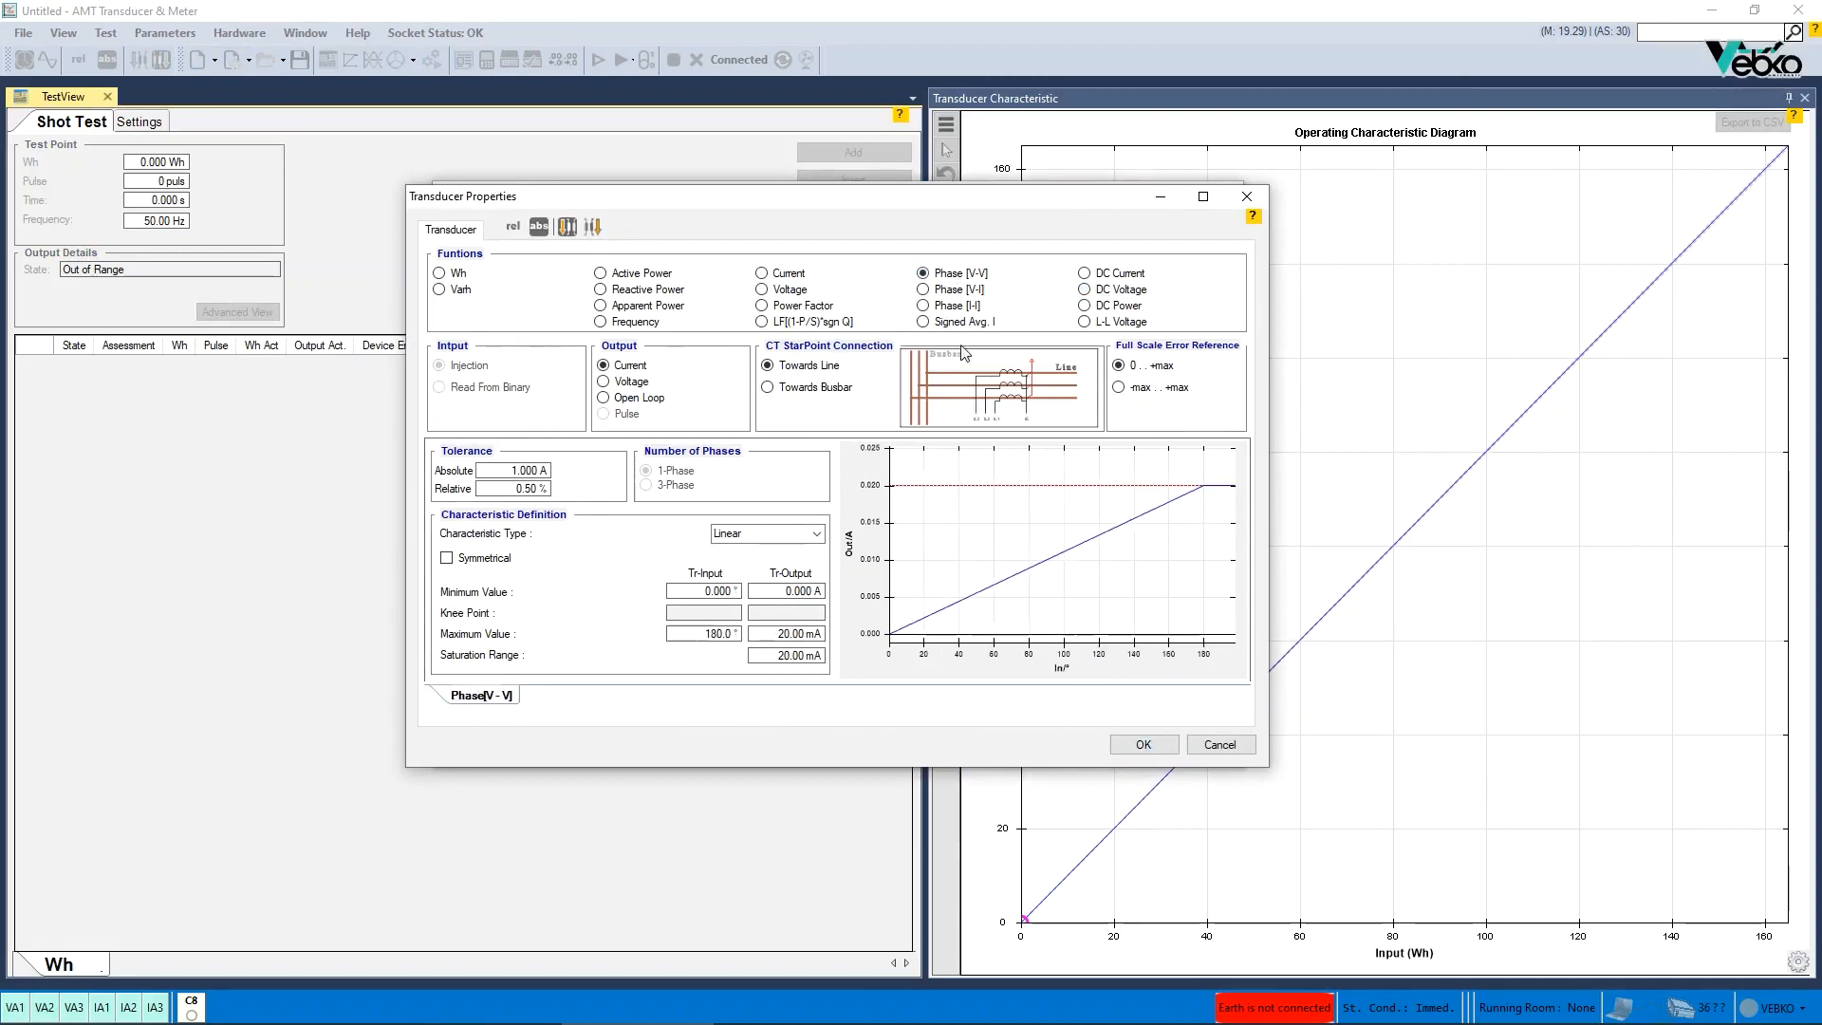
left_click(1143, 744)
left_click(1101, 743)
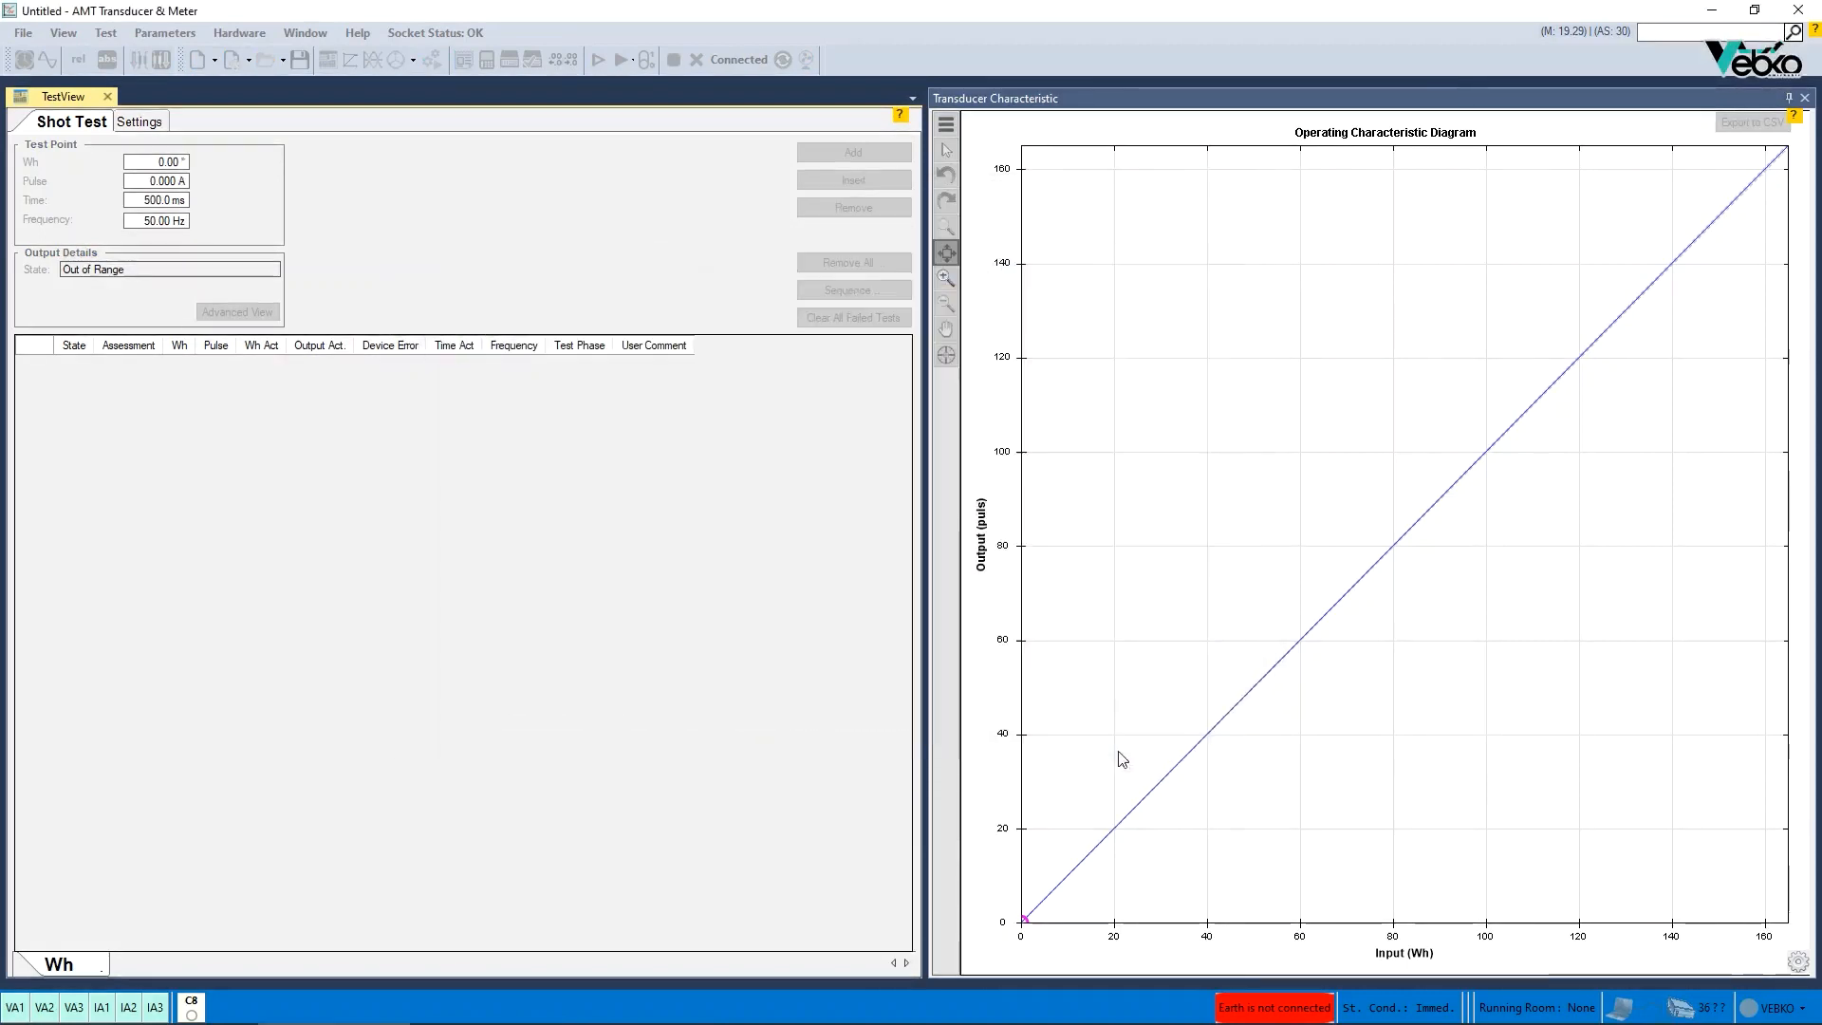
- Confirm the transducer properties and show the advanced test view
key("ctrl+t")
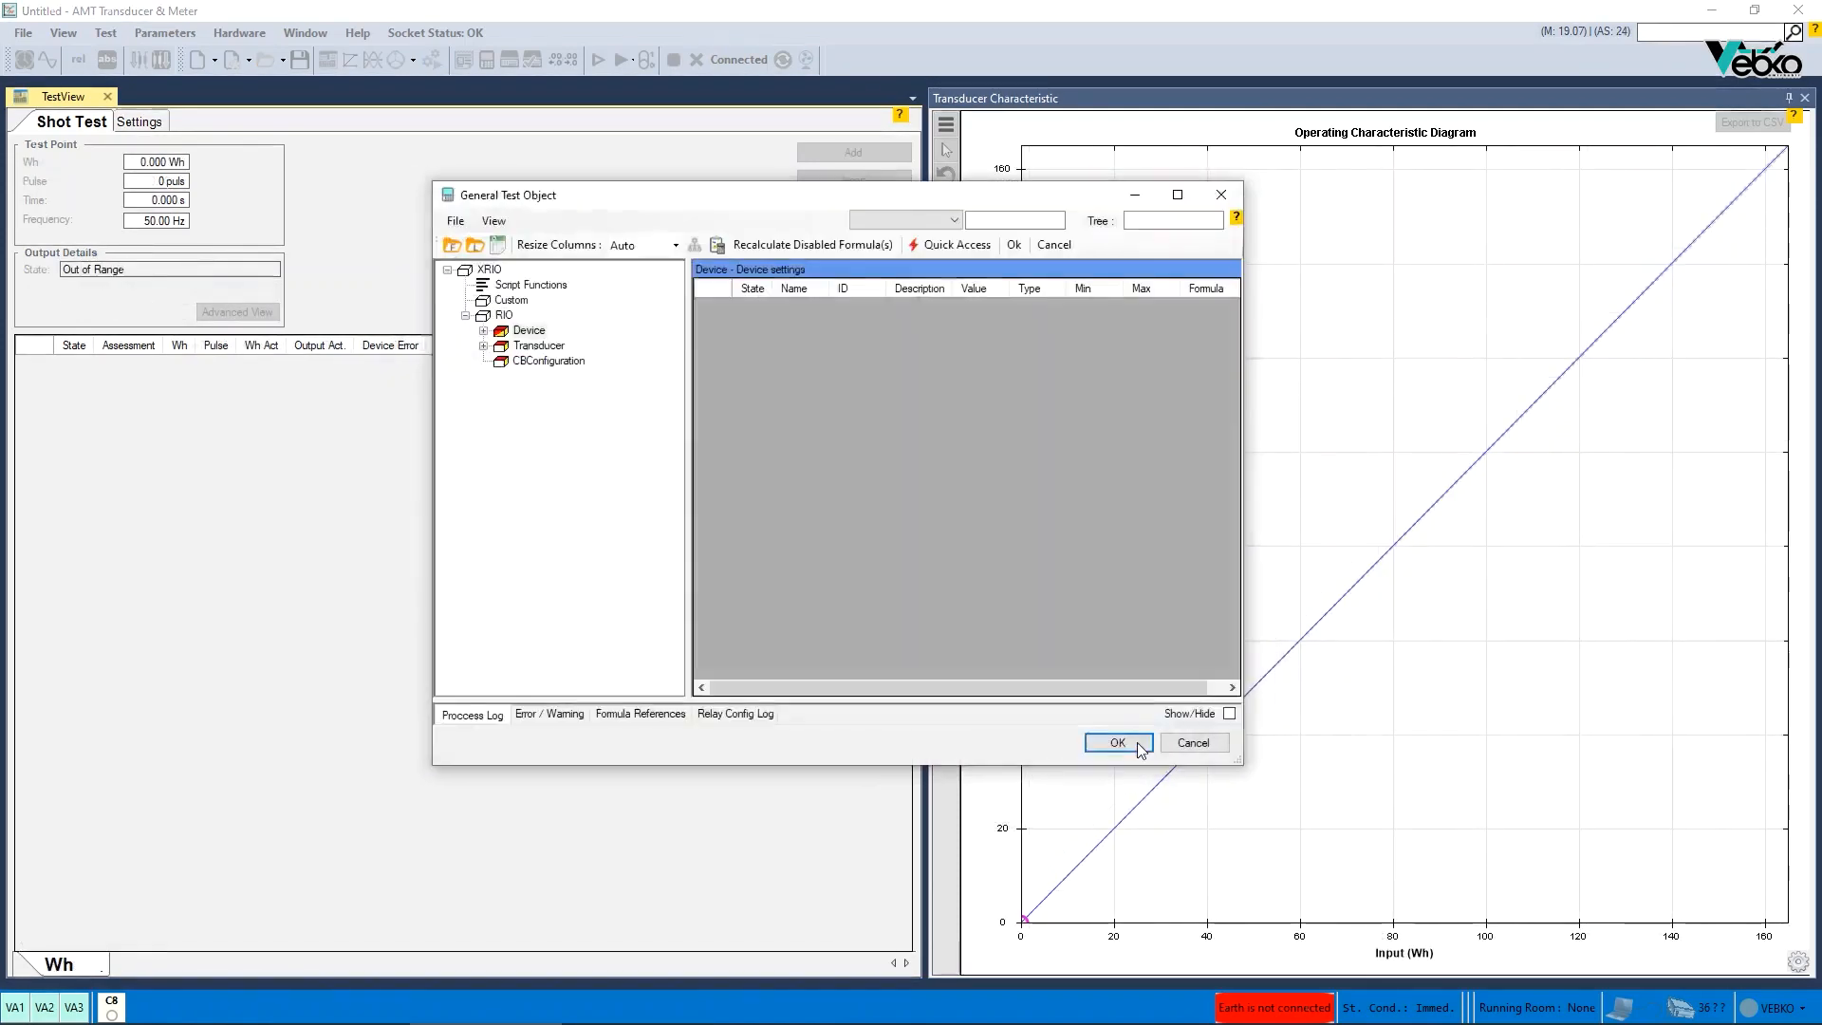
left_click(1137, 742)
left_click(237, 312)
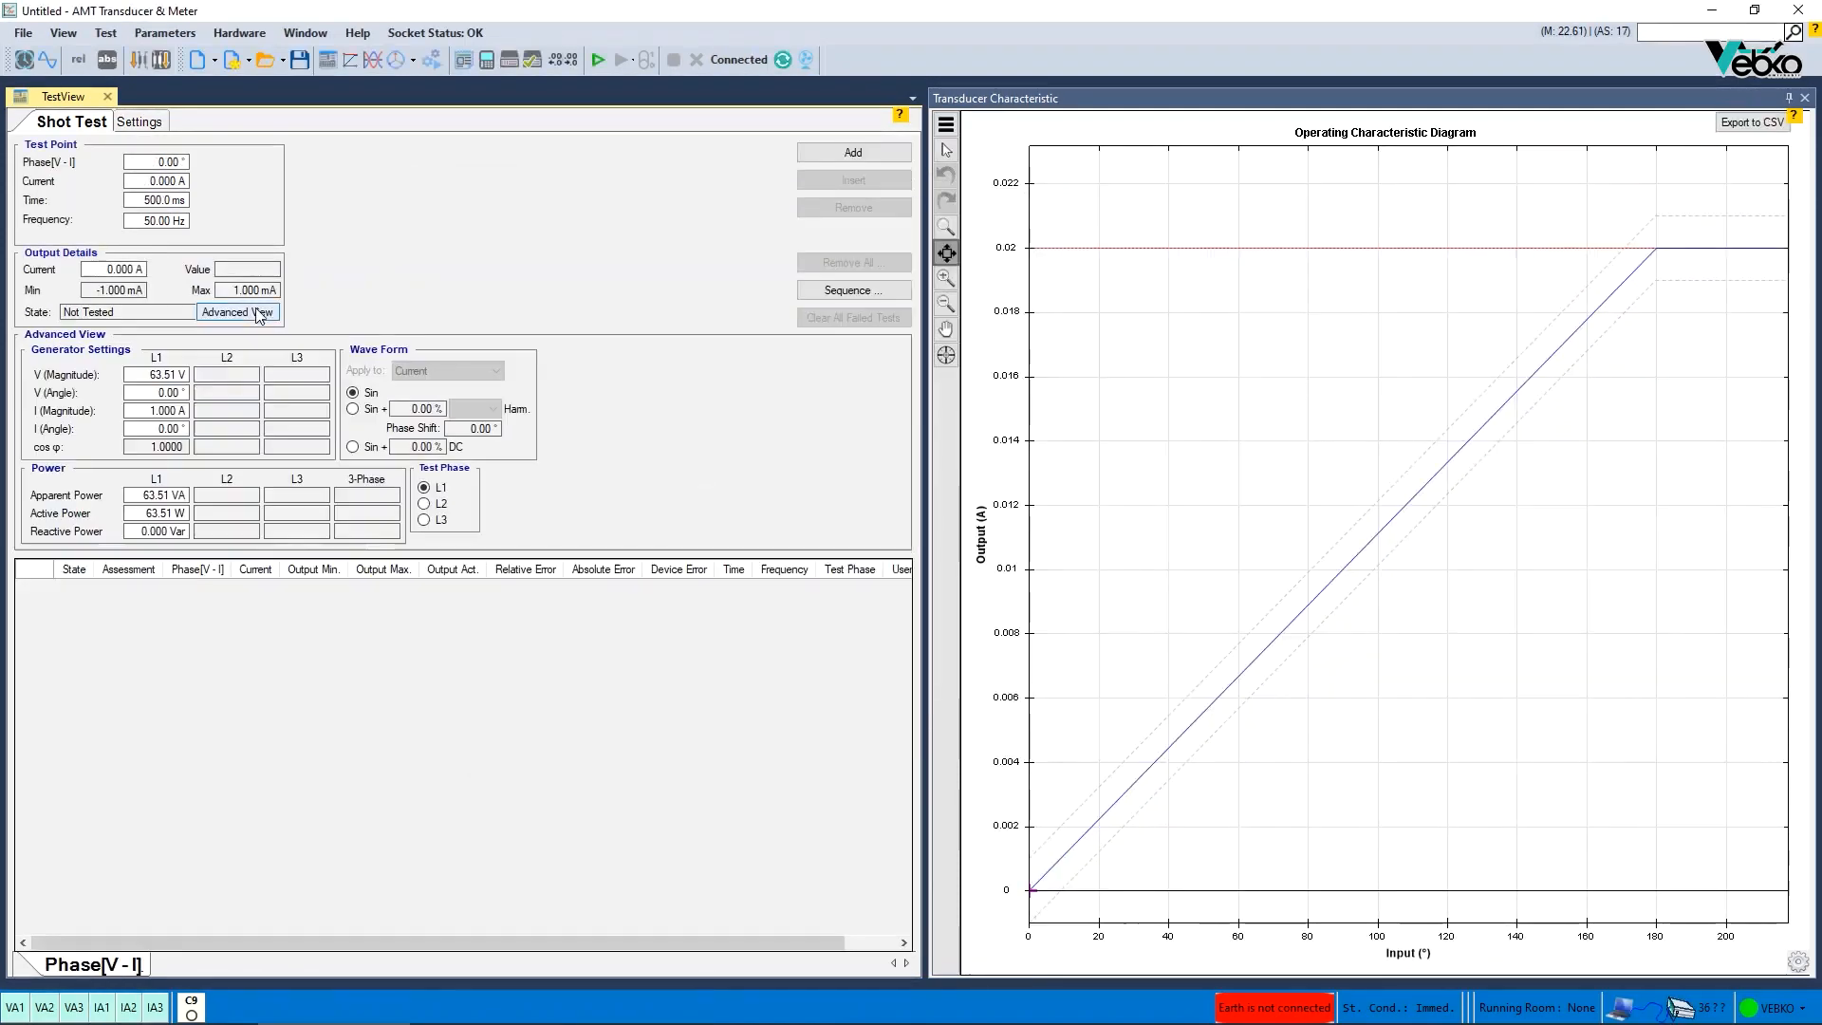
- Place a test point at about 56° on the Phase [V-I] characteristic and set the L1 voltage magnitude to 20 V
left_click_drag(1110, 830, 1217, 666)
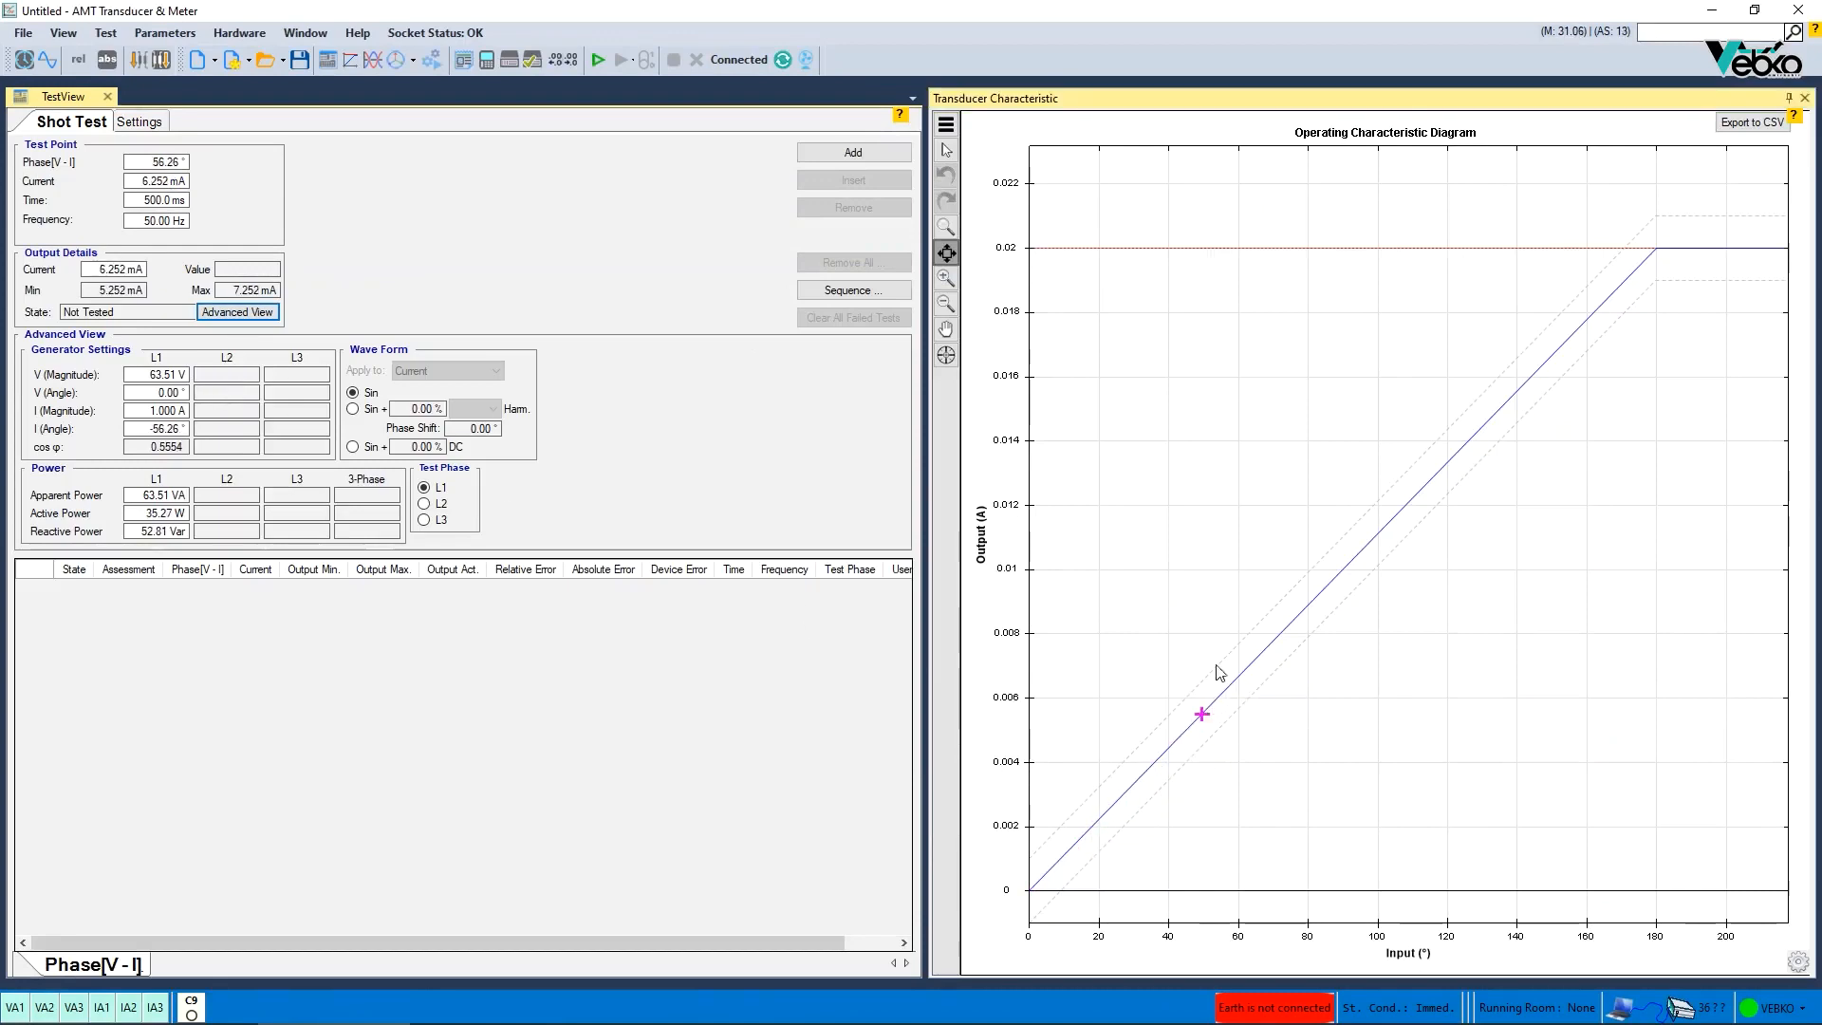
left_click(159, 376)
type("20")
key("Return")
left_click_drag(1150, 763, 1311, 568)
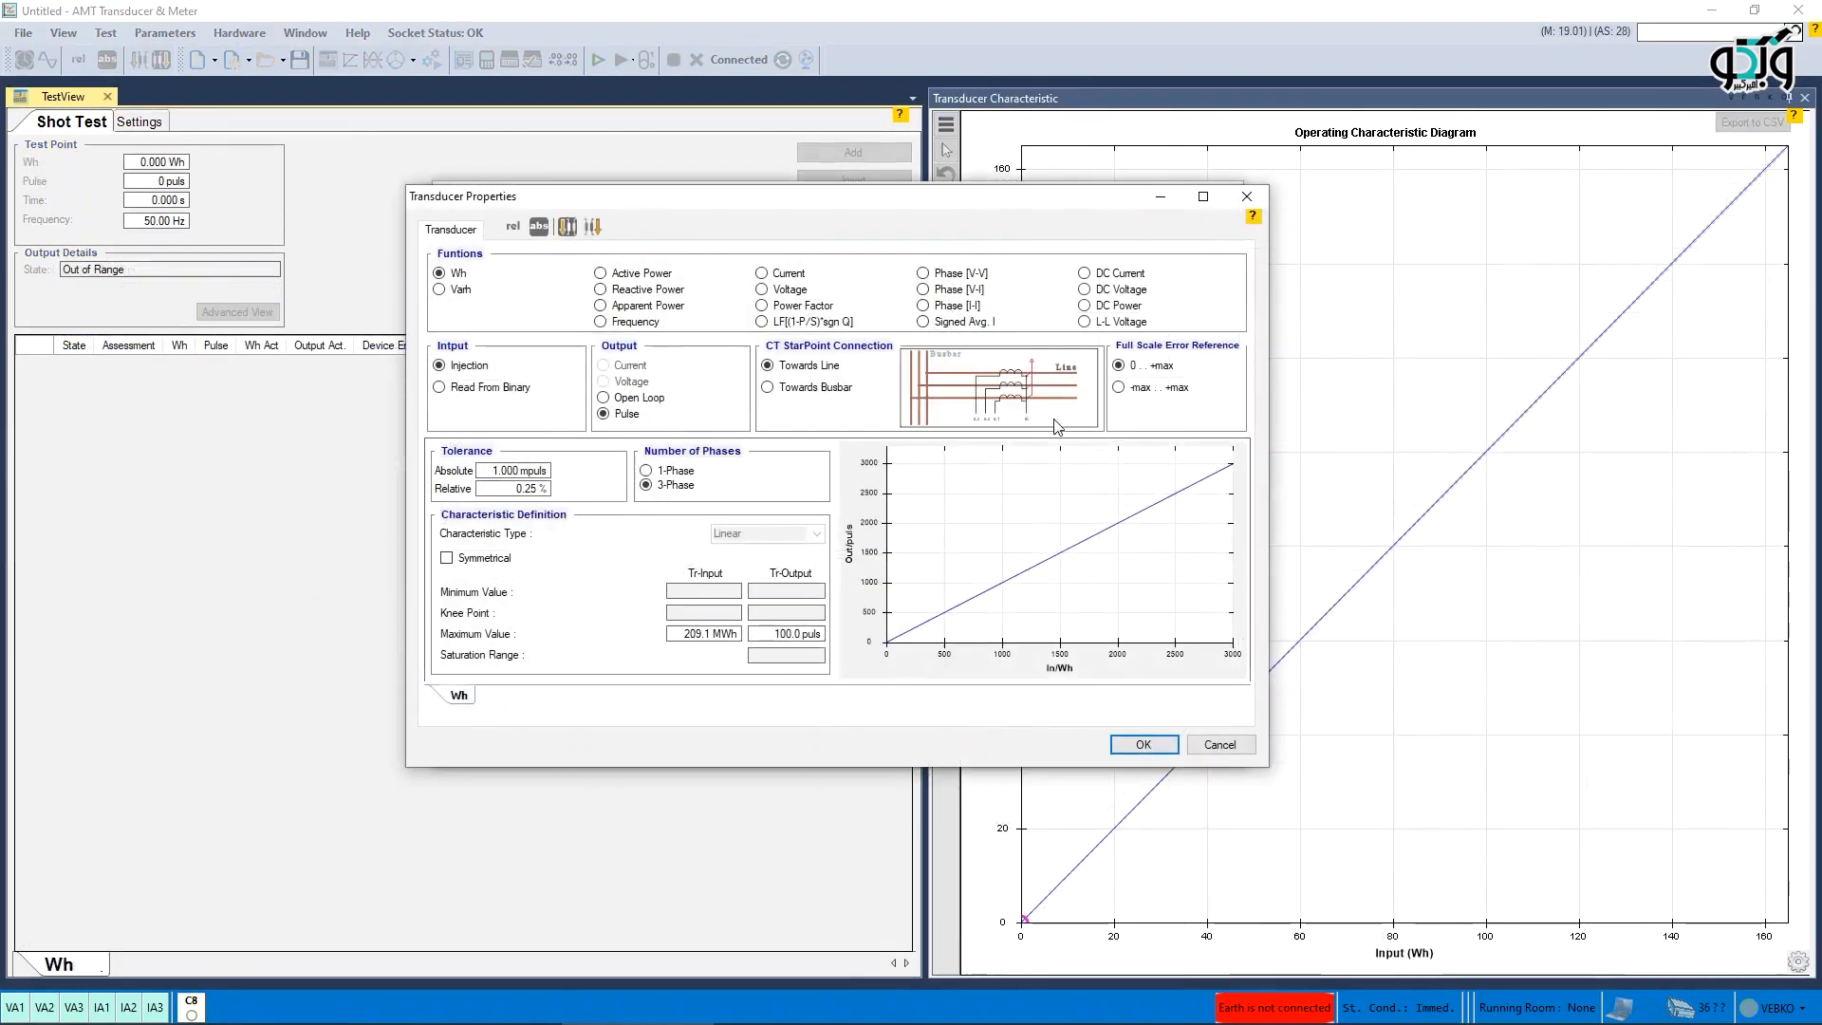
- Change the transducer function to L-L Voltage, confirm the test object, and show the advanced view
left_click(1084, 321)
left_click(1143, 745)
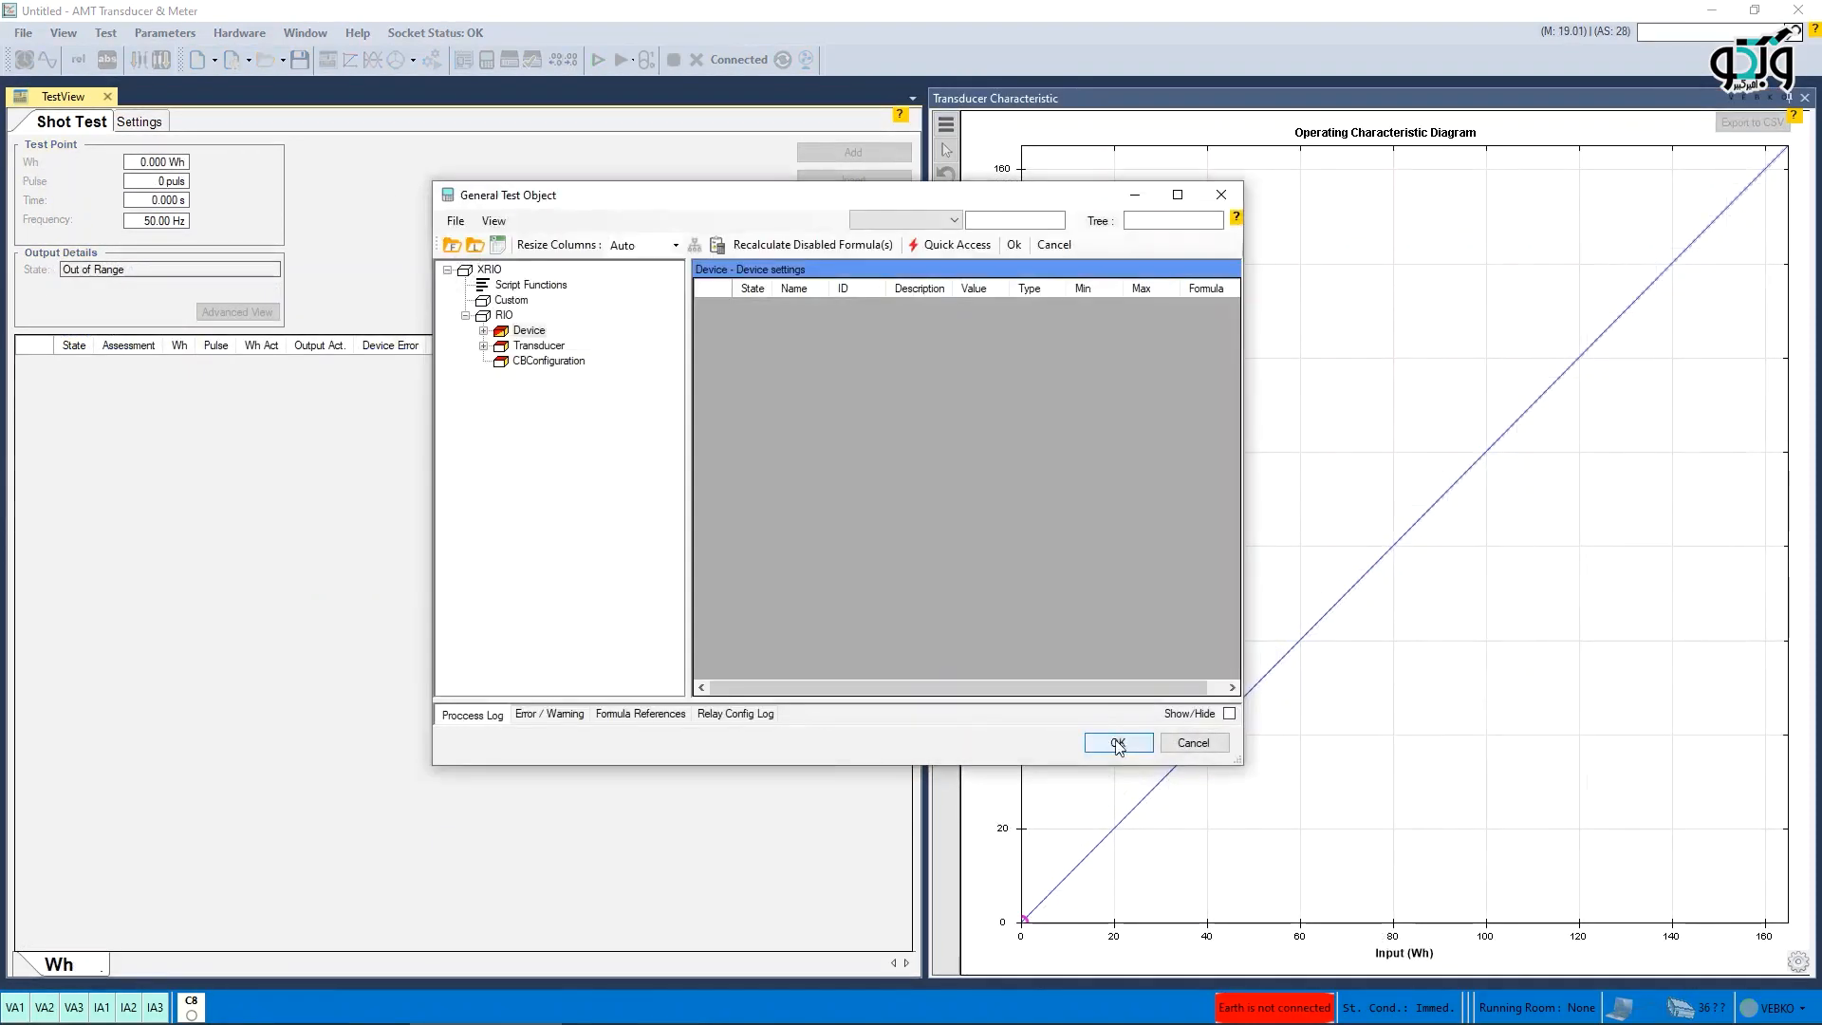
left_click(1099, 742)
left_click(264, 316)
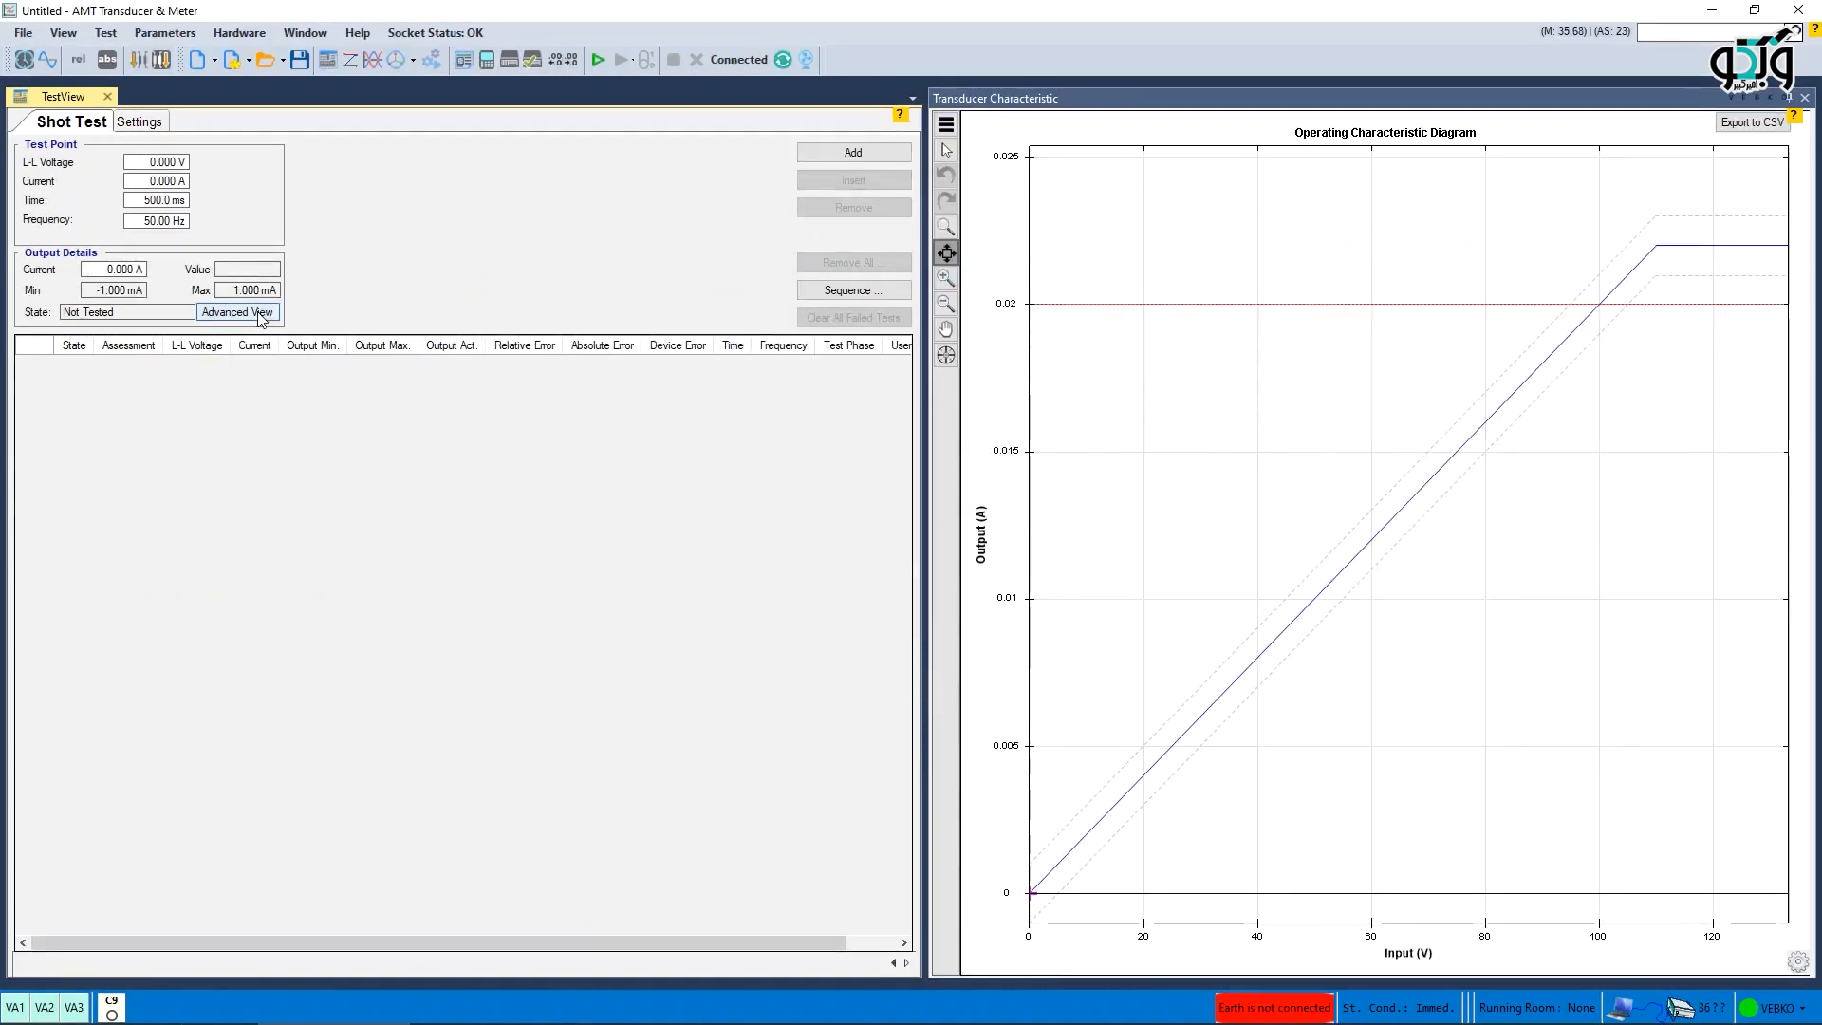
left_click(1134, 807)
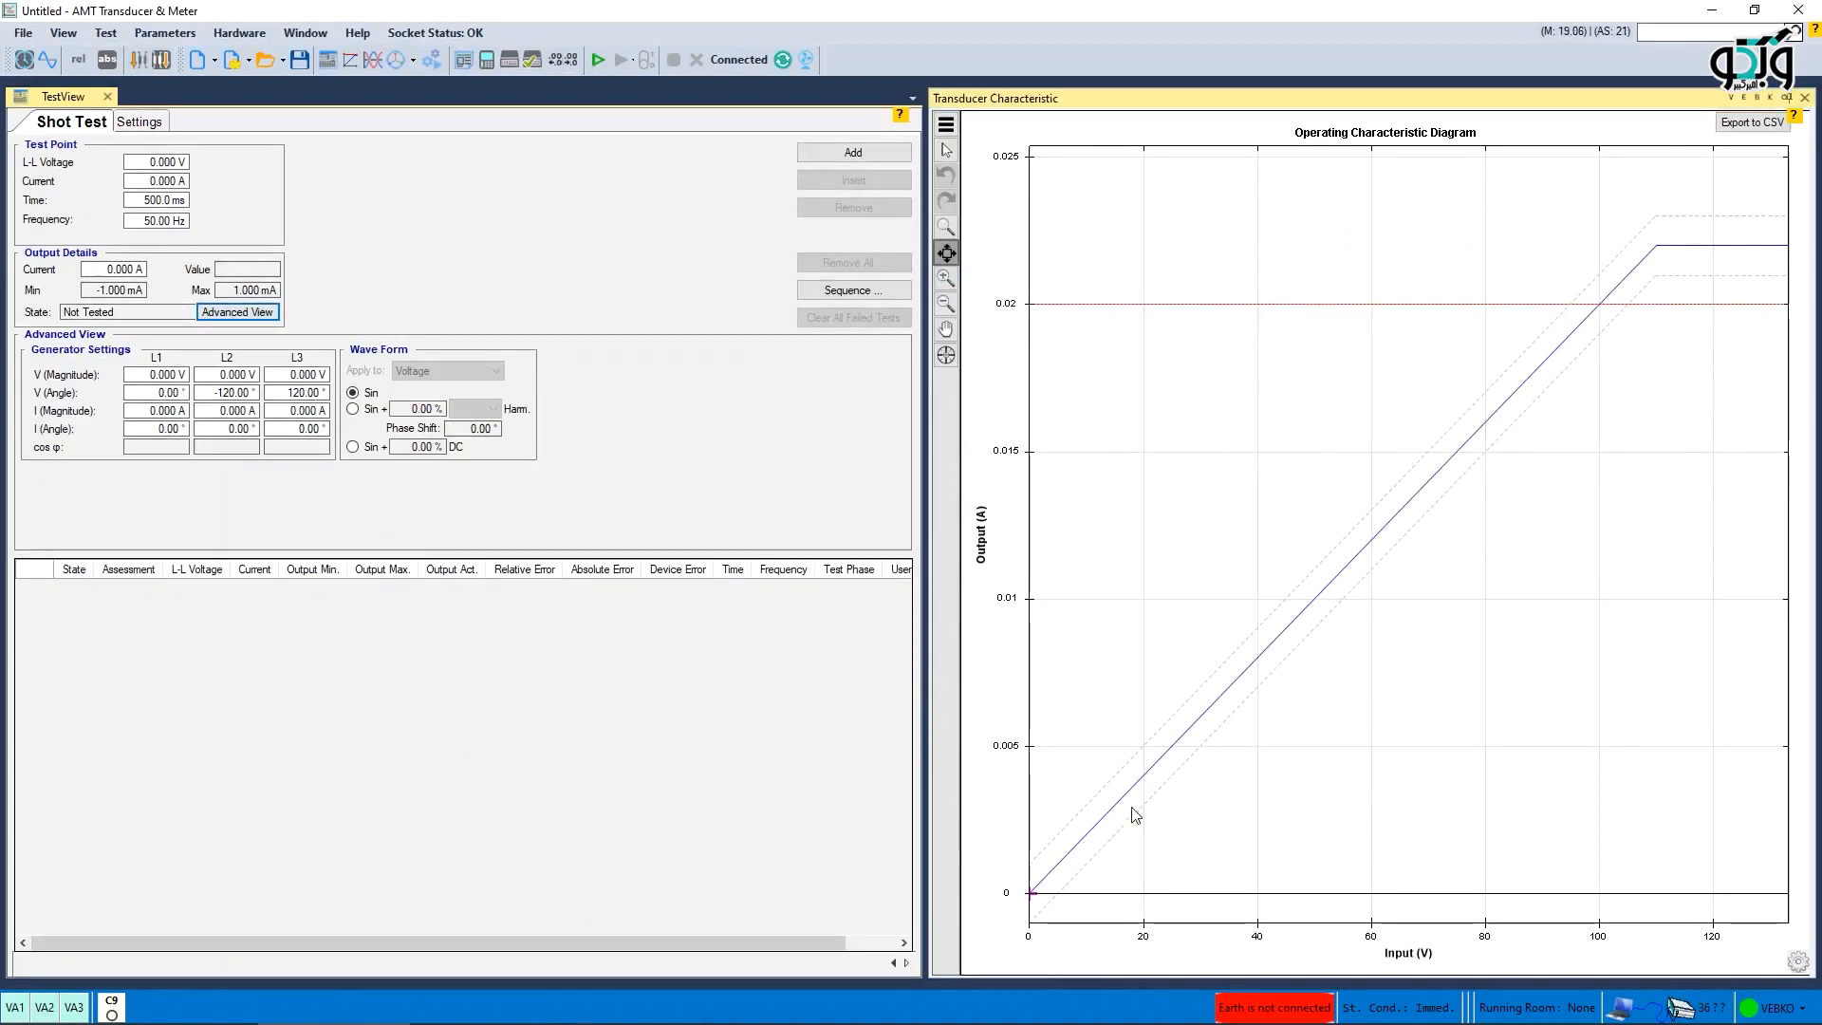
- Place a test point at about 43.87 V on the L-L voltage characteristic
left_click(1185, 759)
left_click(1222, 686)
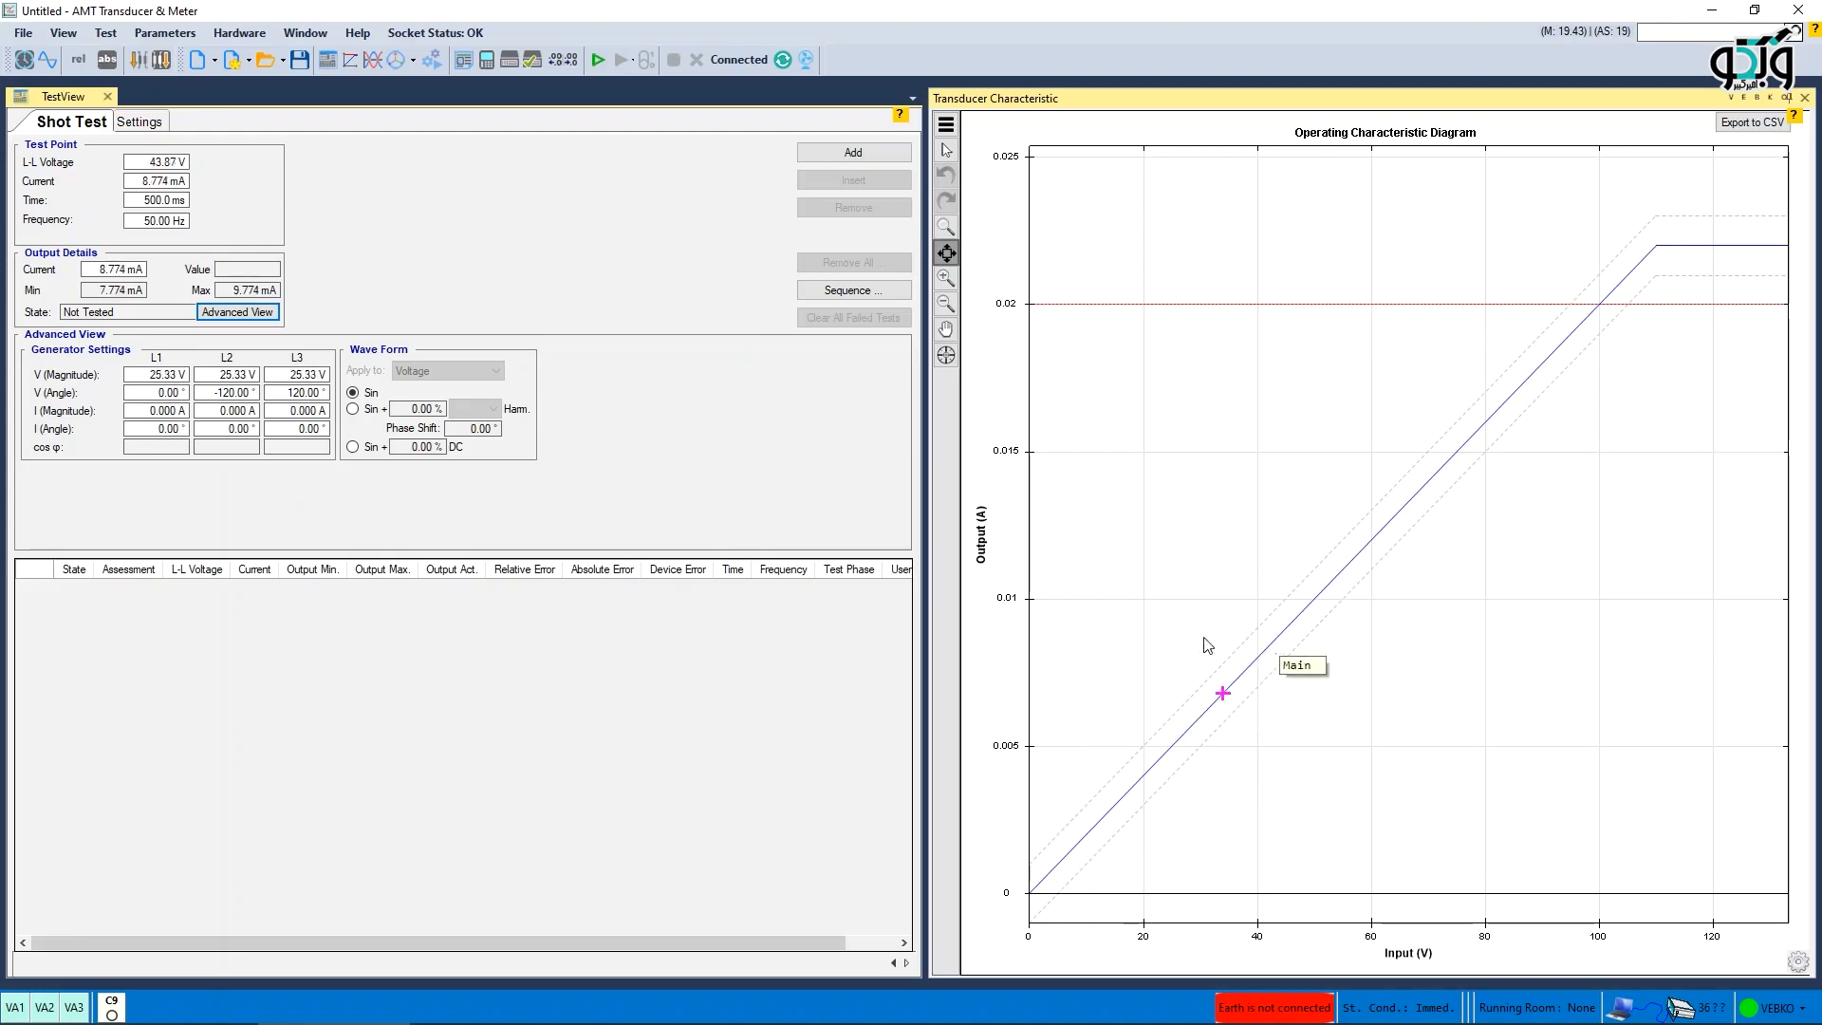
left_click(229, 475)
key("Return")
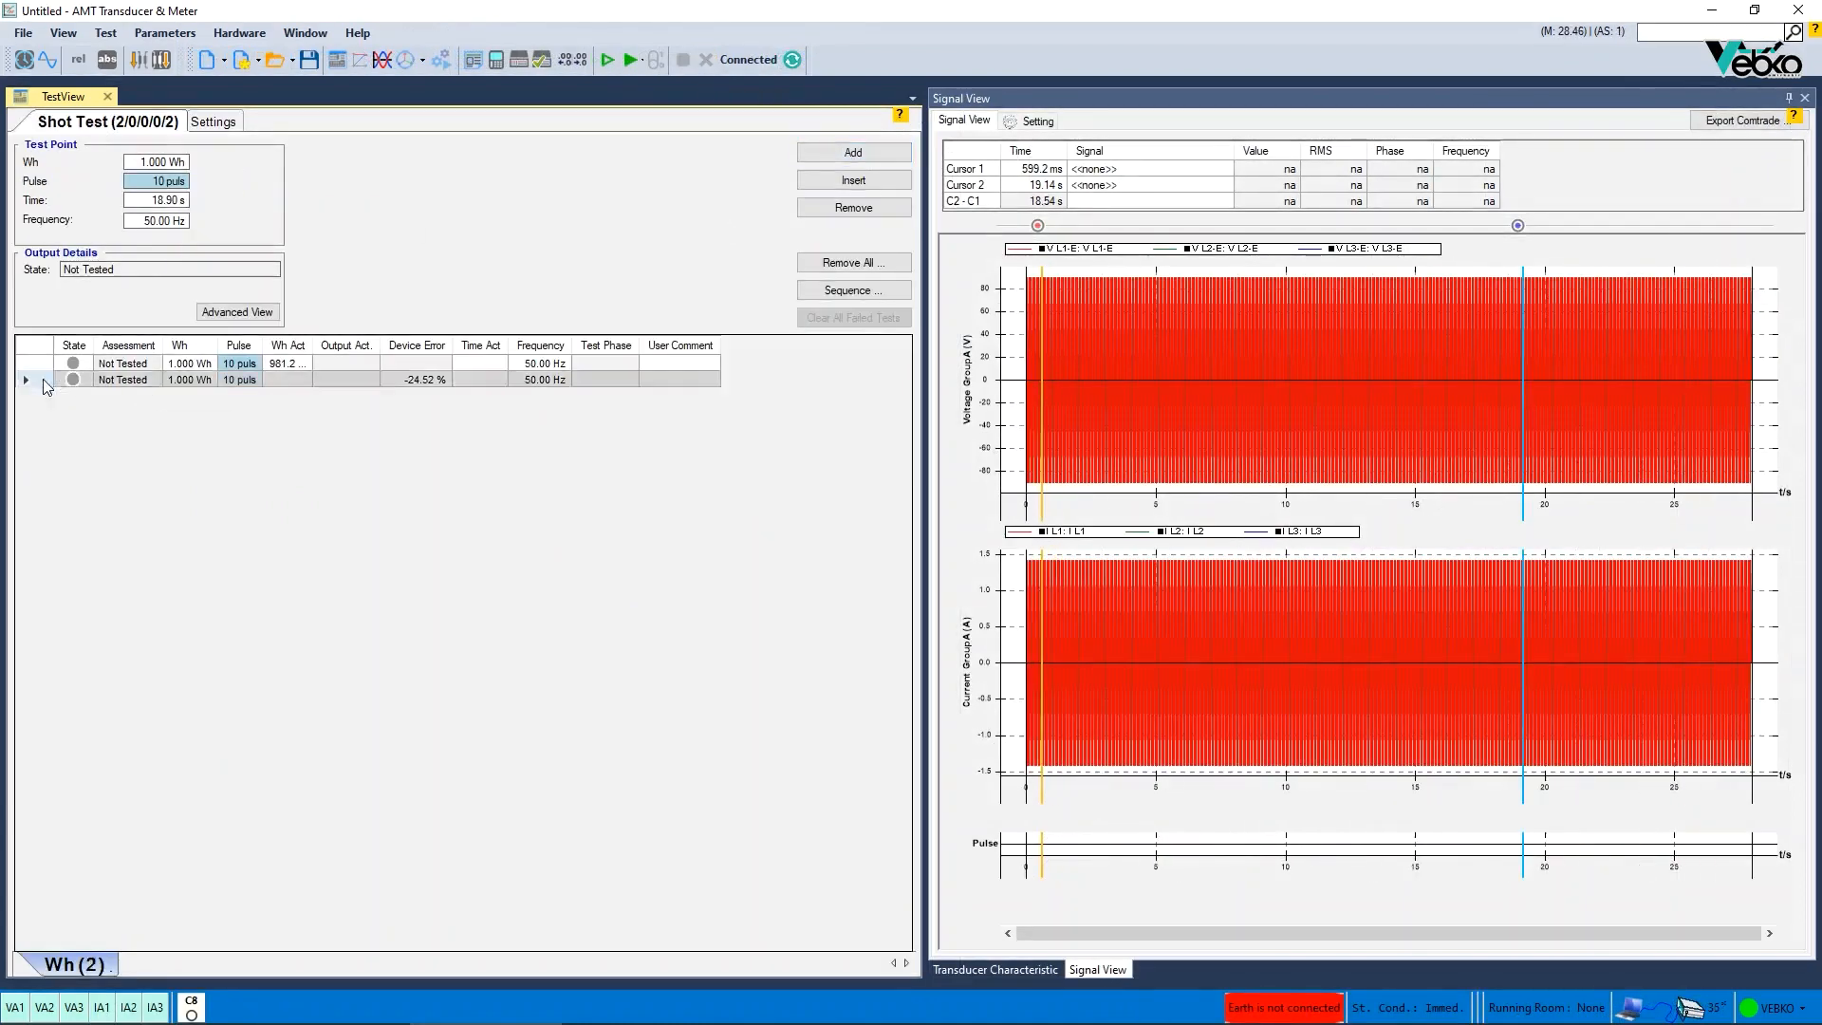
- Run the Wh shot test with both test points and select the first result
left_click(631, 59)
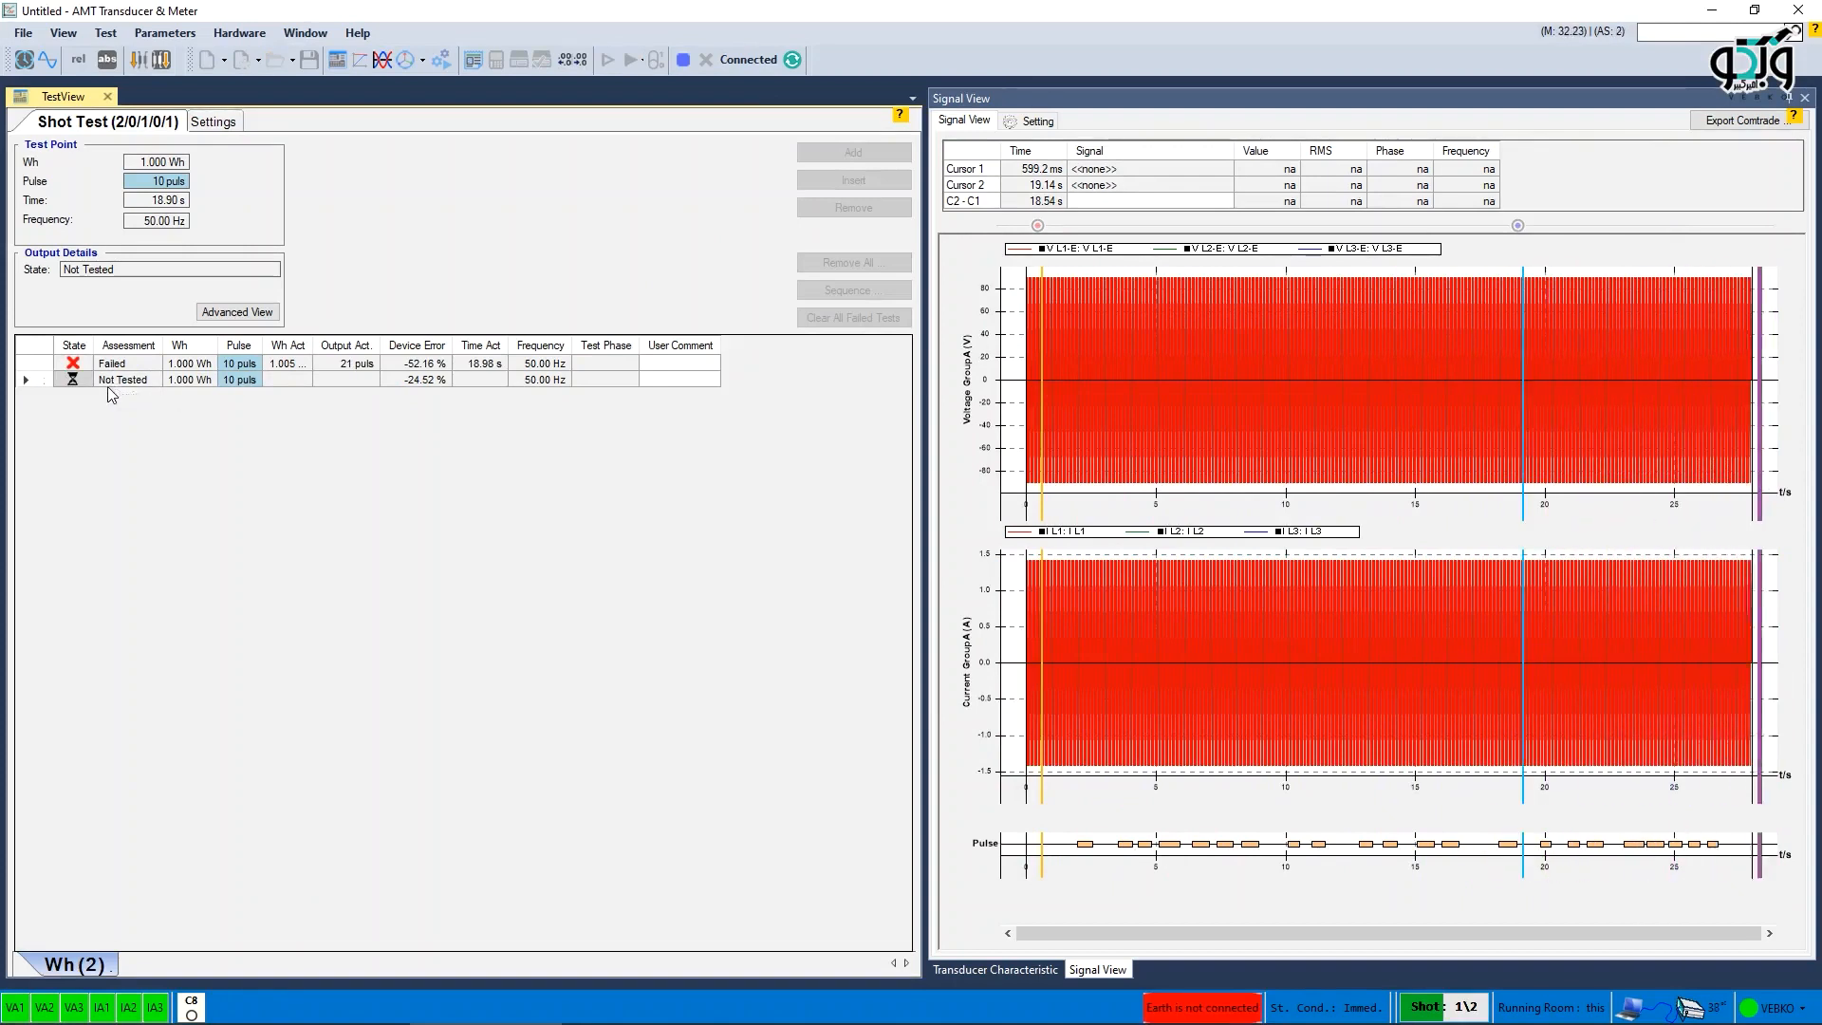
left_click(32, 363)
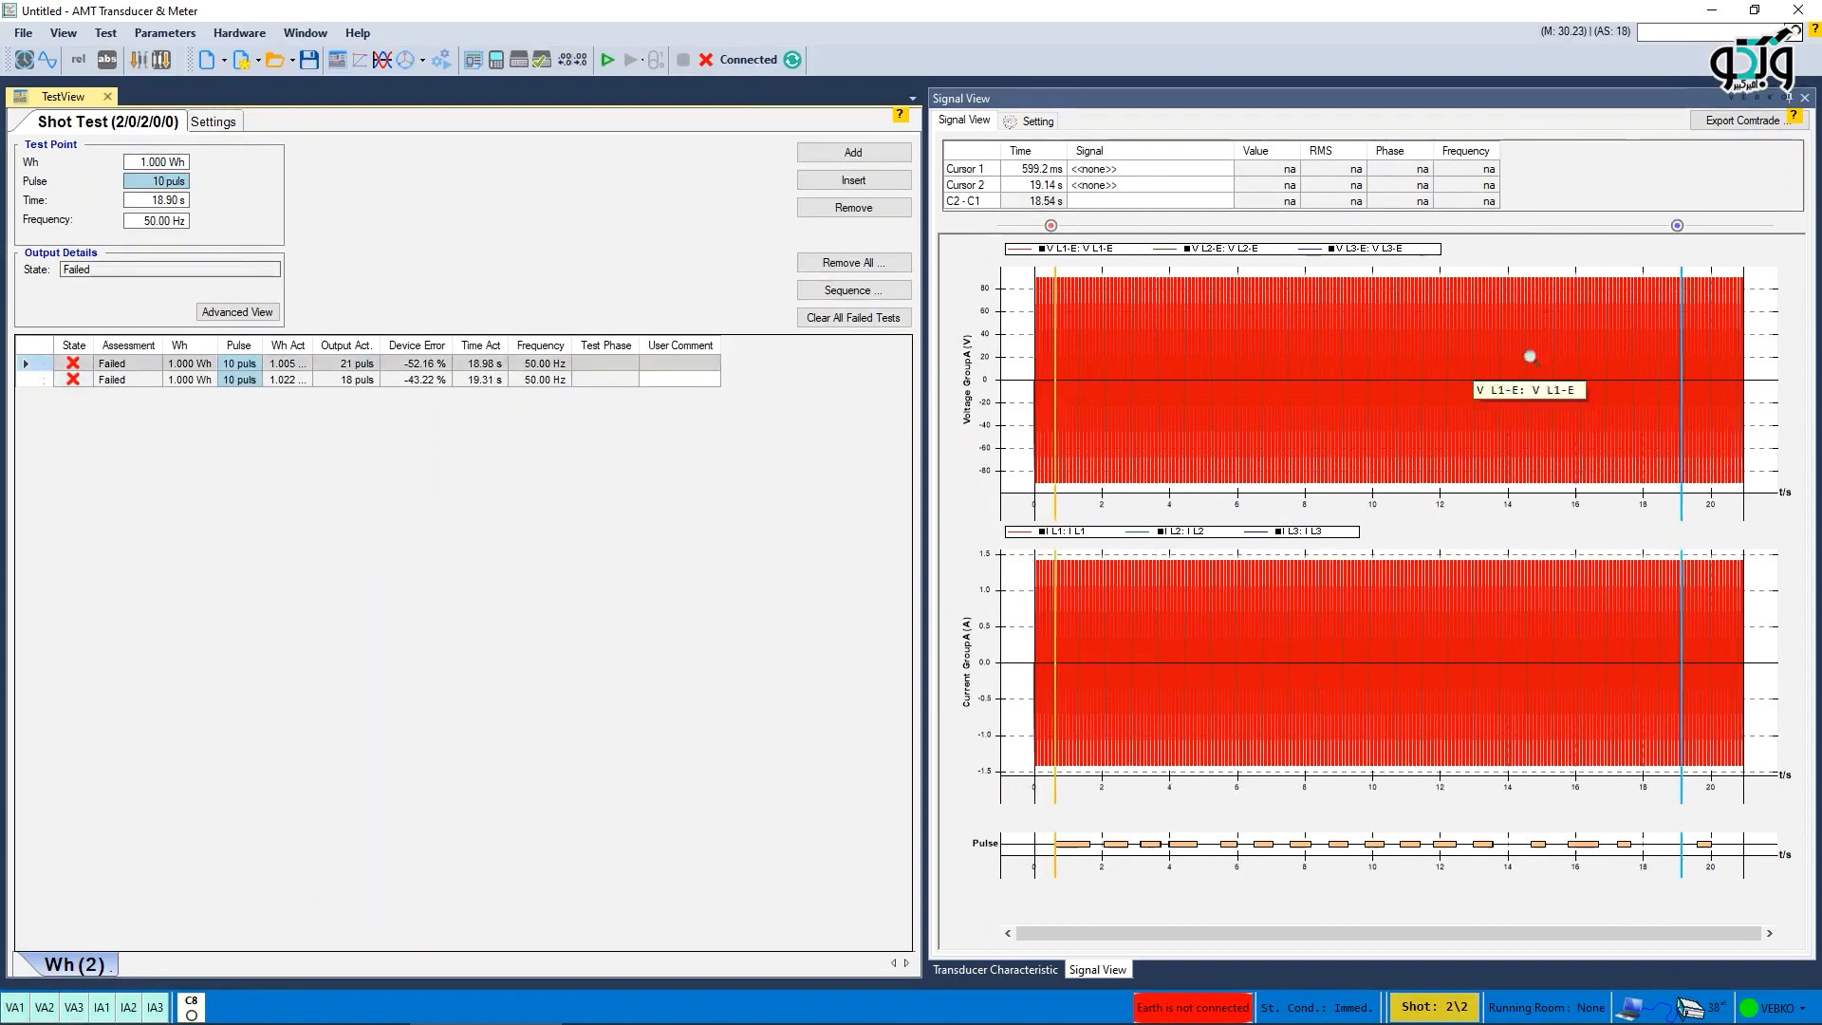
- Move the signal view cursors across the pulse trace to examine the timing of each test result
left_click_drag(1677, 226, 1692, 233)
left_click(33, 380)
left_click_drag(1055, 228, 1190, 230)
left_click(207, 129)
left_click_drag(1531, 227, 1705, 229)
left_click(107, 122)
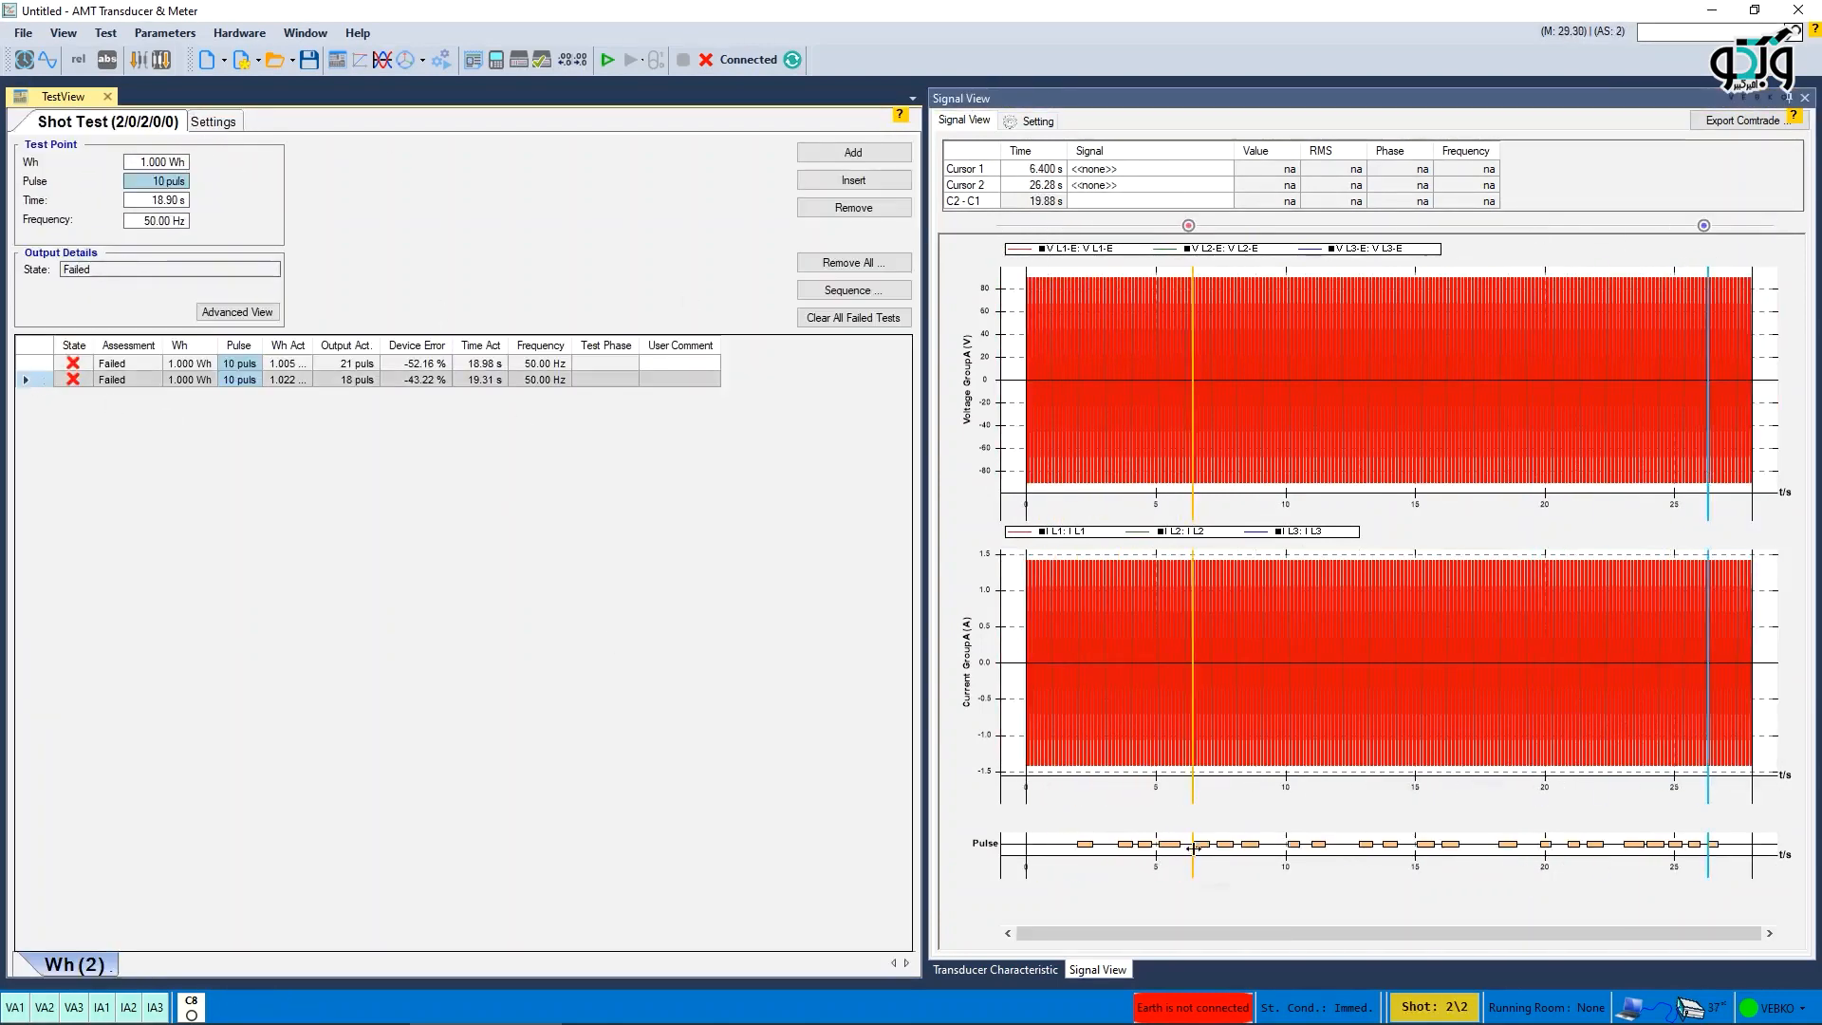
left_click_drag(1189, 227, 1215, 229)
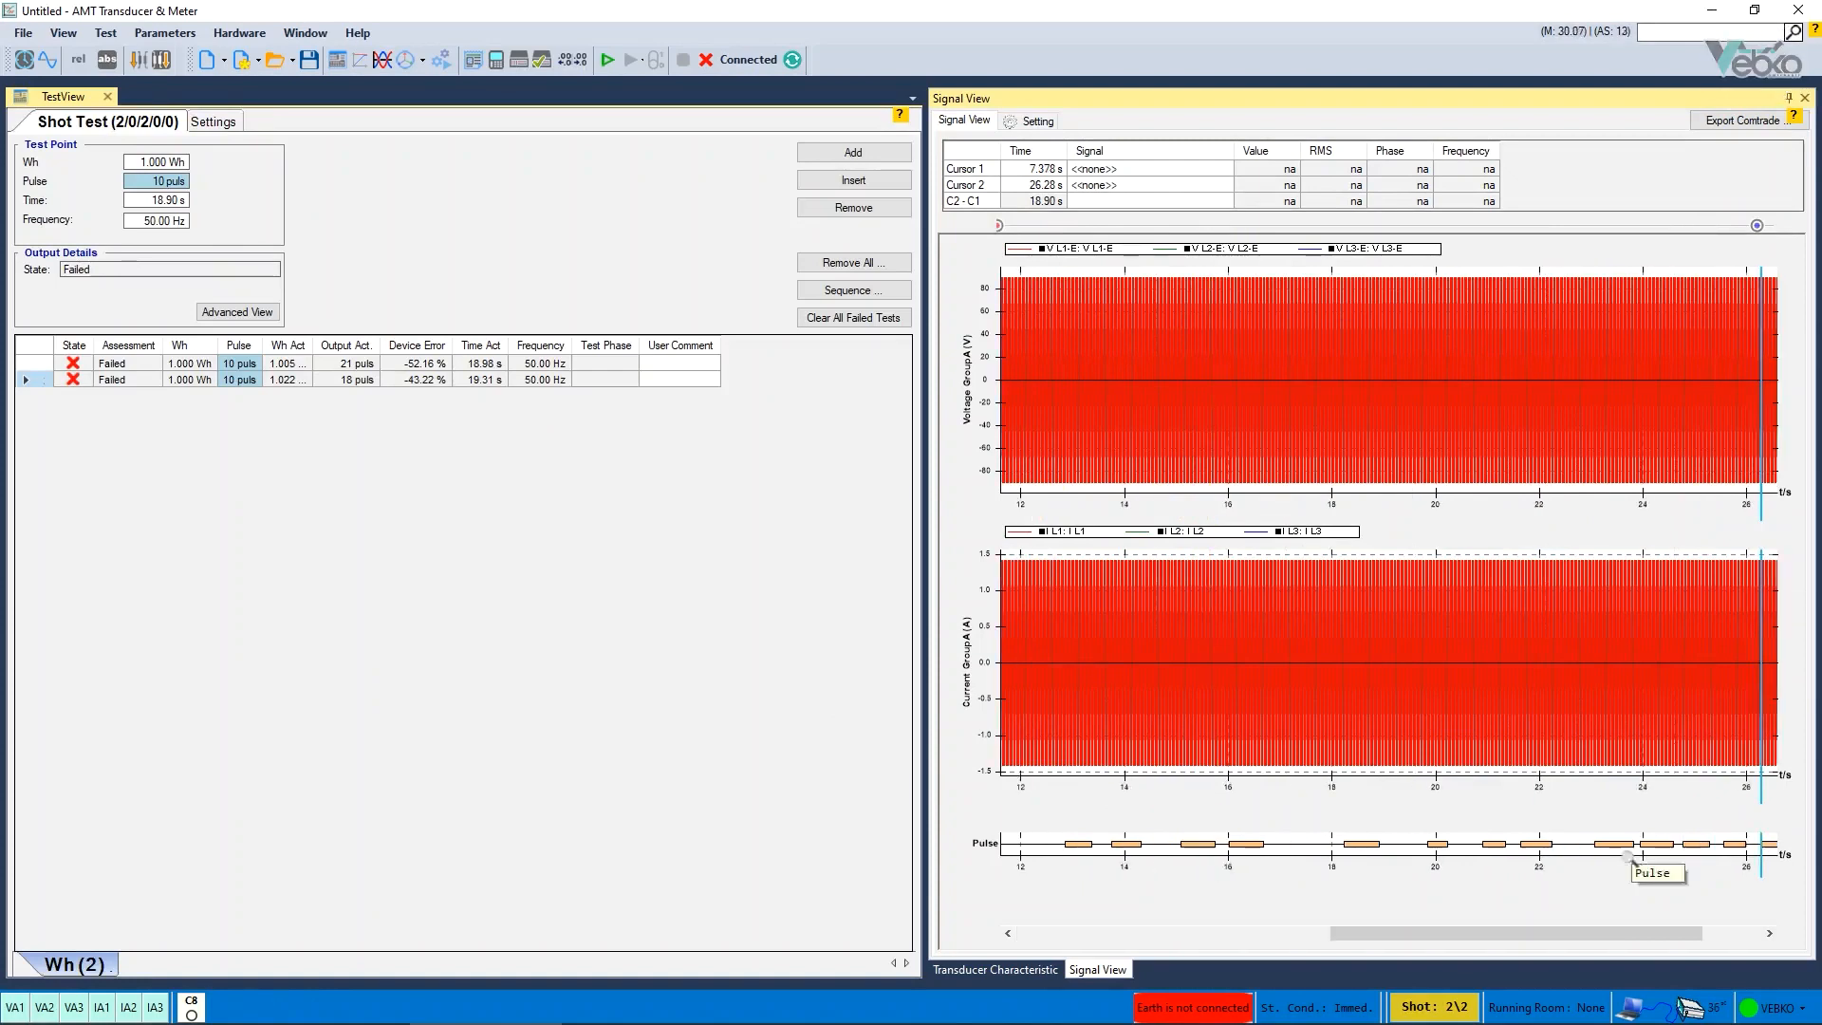
left_click_drag(1436, 934, 1492, 934)
scroll(1695, 824, "up", 4)
left_click_drag(1207, 227, 1545, 231)
scroll(1261, 700, "down", 5)
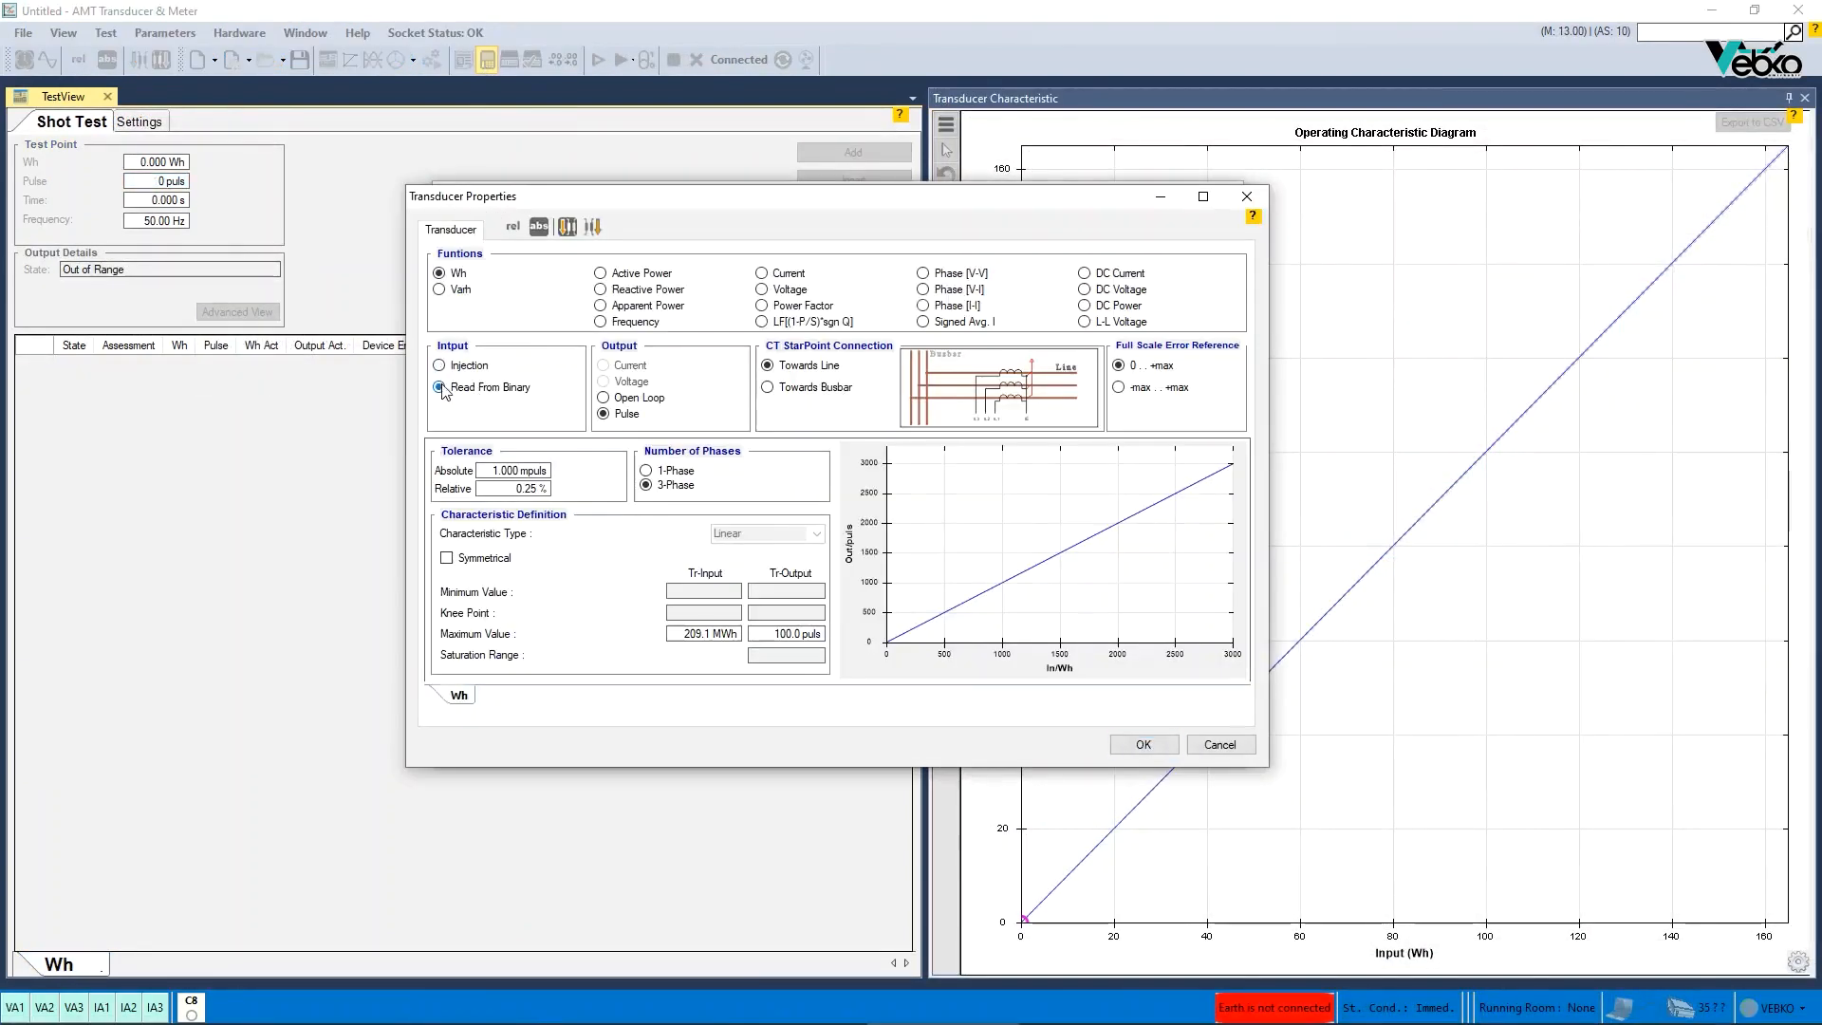
- Confirm the transducer properties, then reopen the test object and confirm the Varh transducer function with Injection input
left_click(1119, 743)
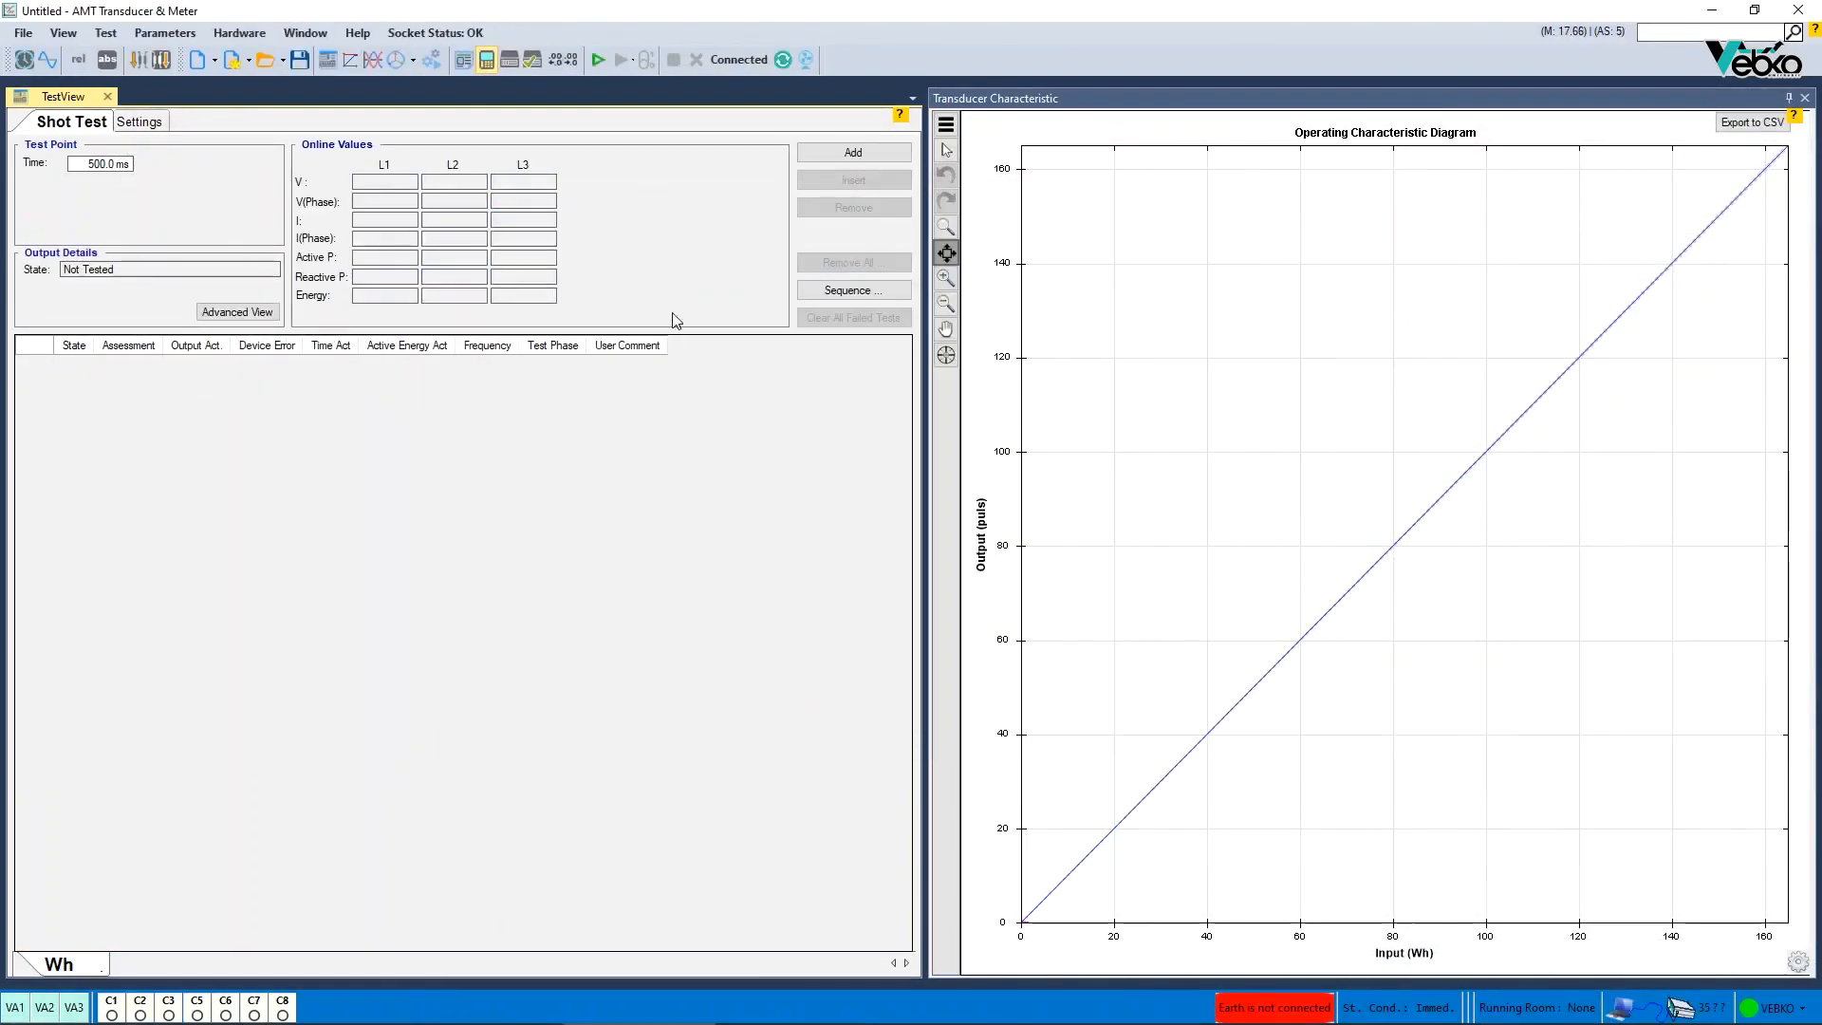
left_click(487, 60)
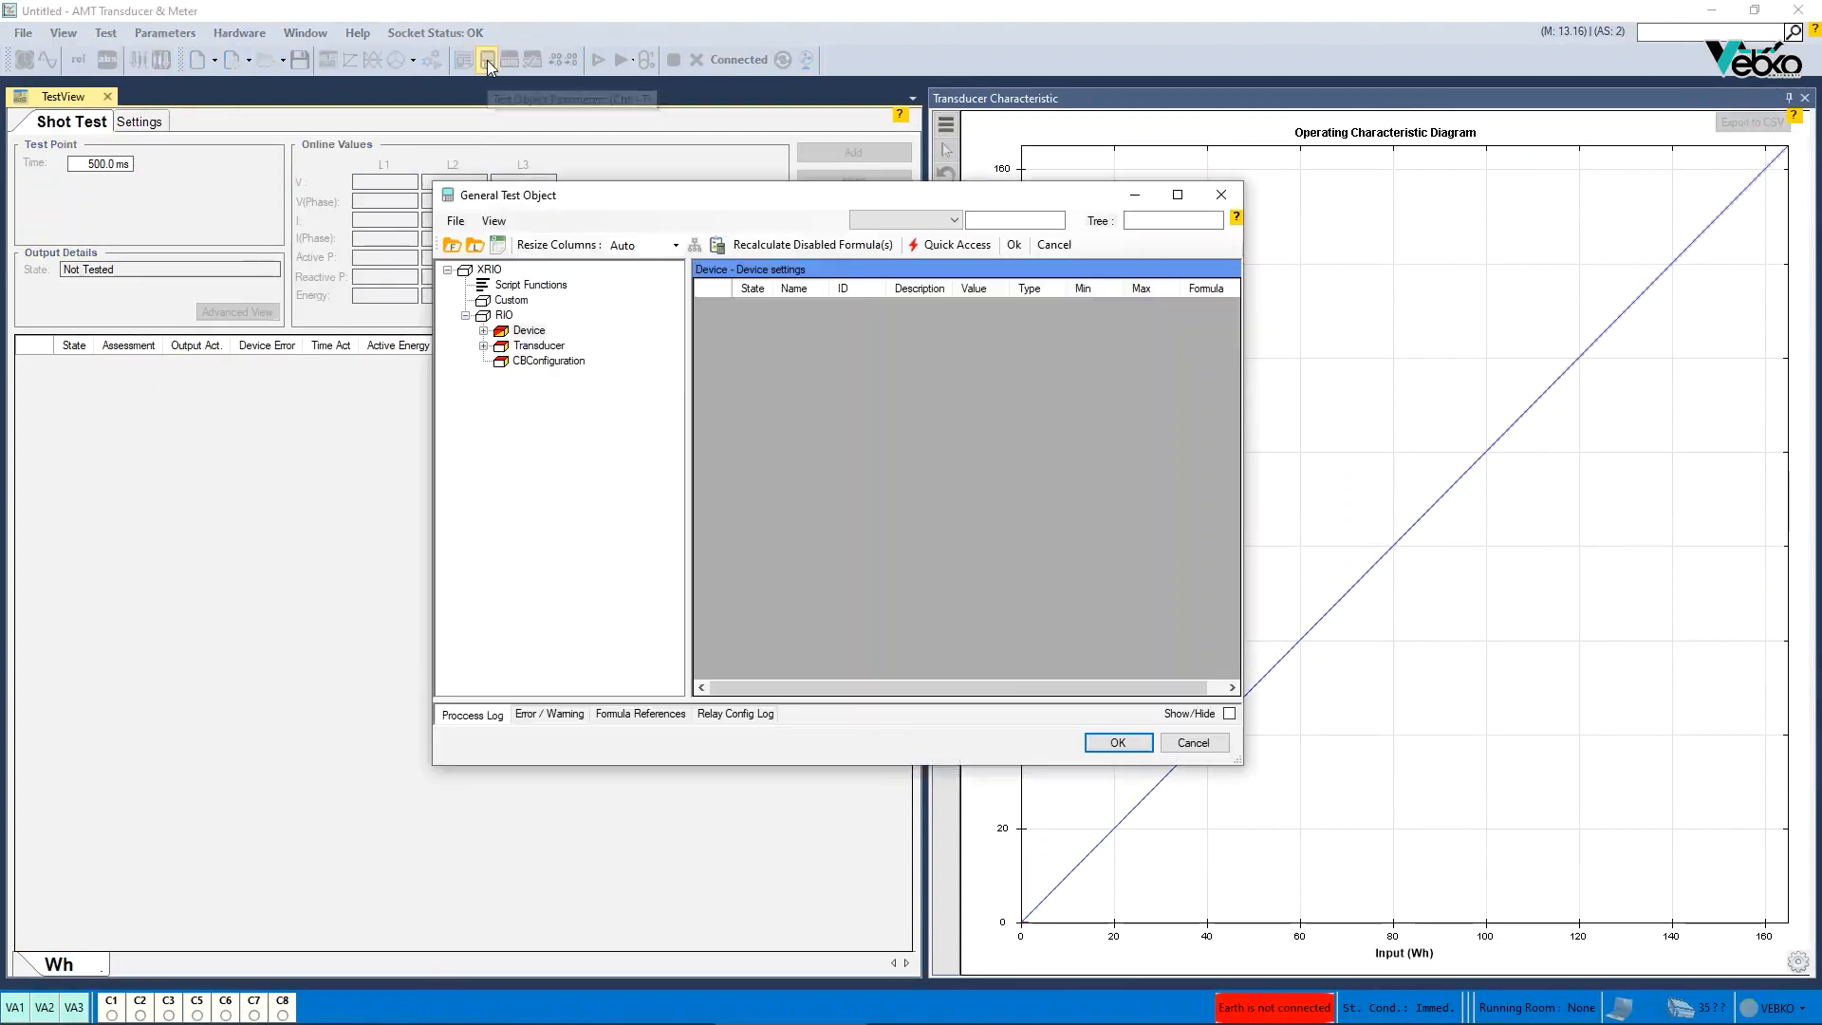
double_click(522, 347)
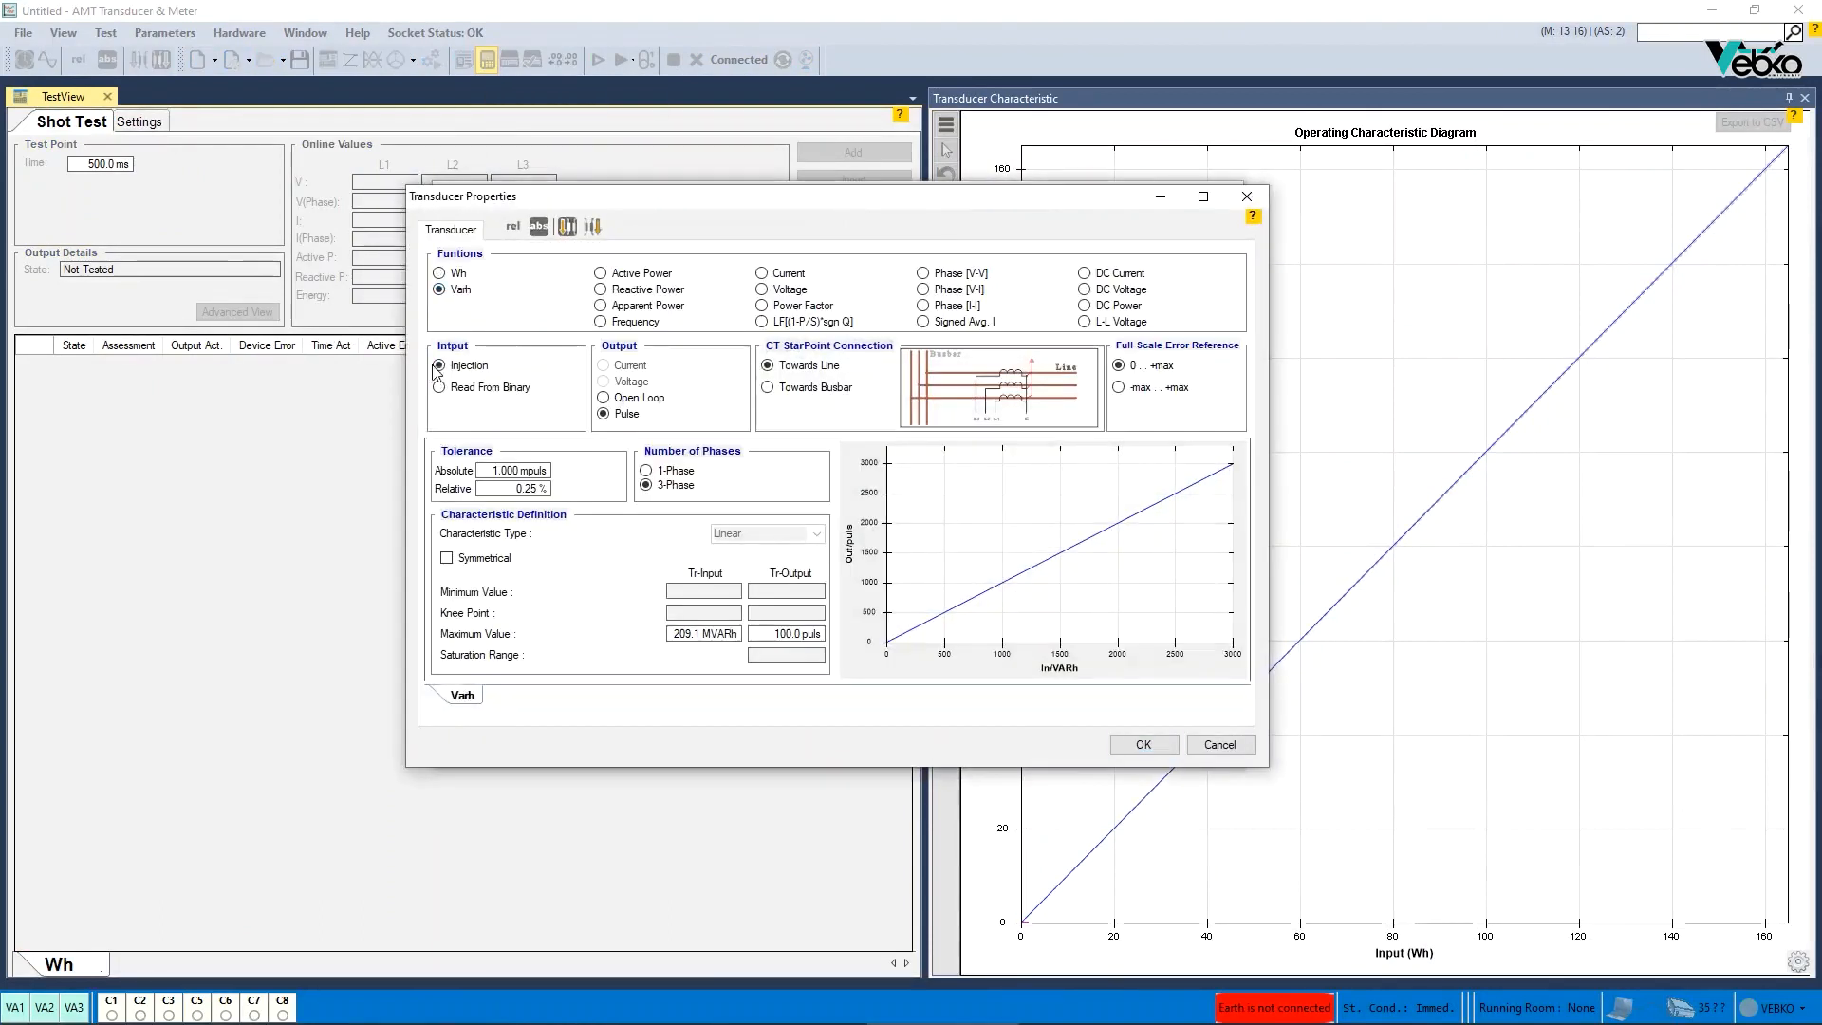
left_click(1117, 745)
left_click(1119, 743)
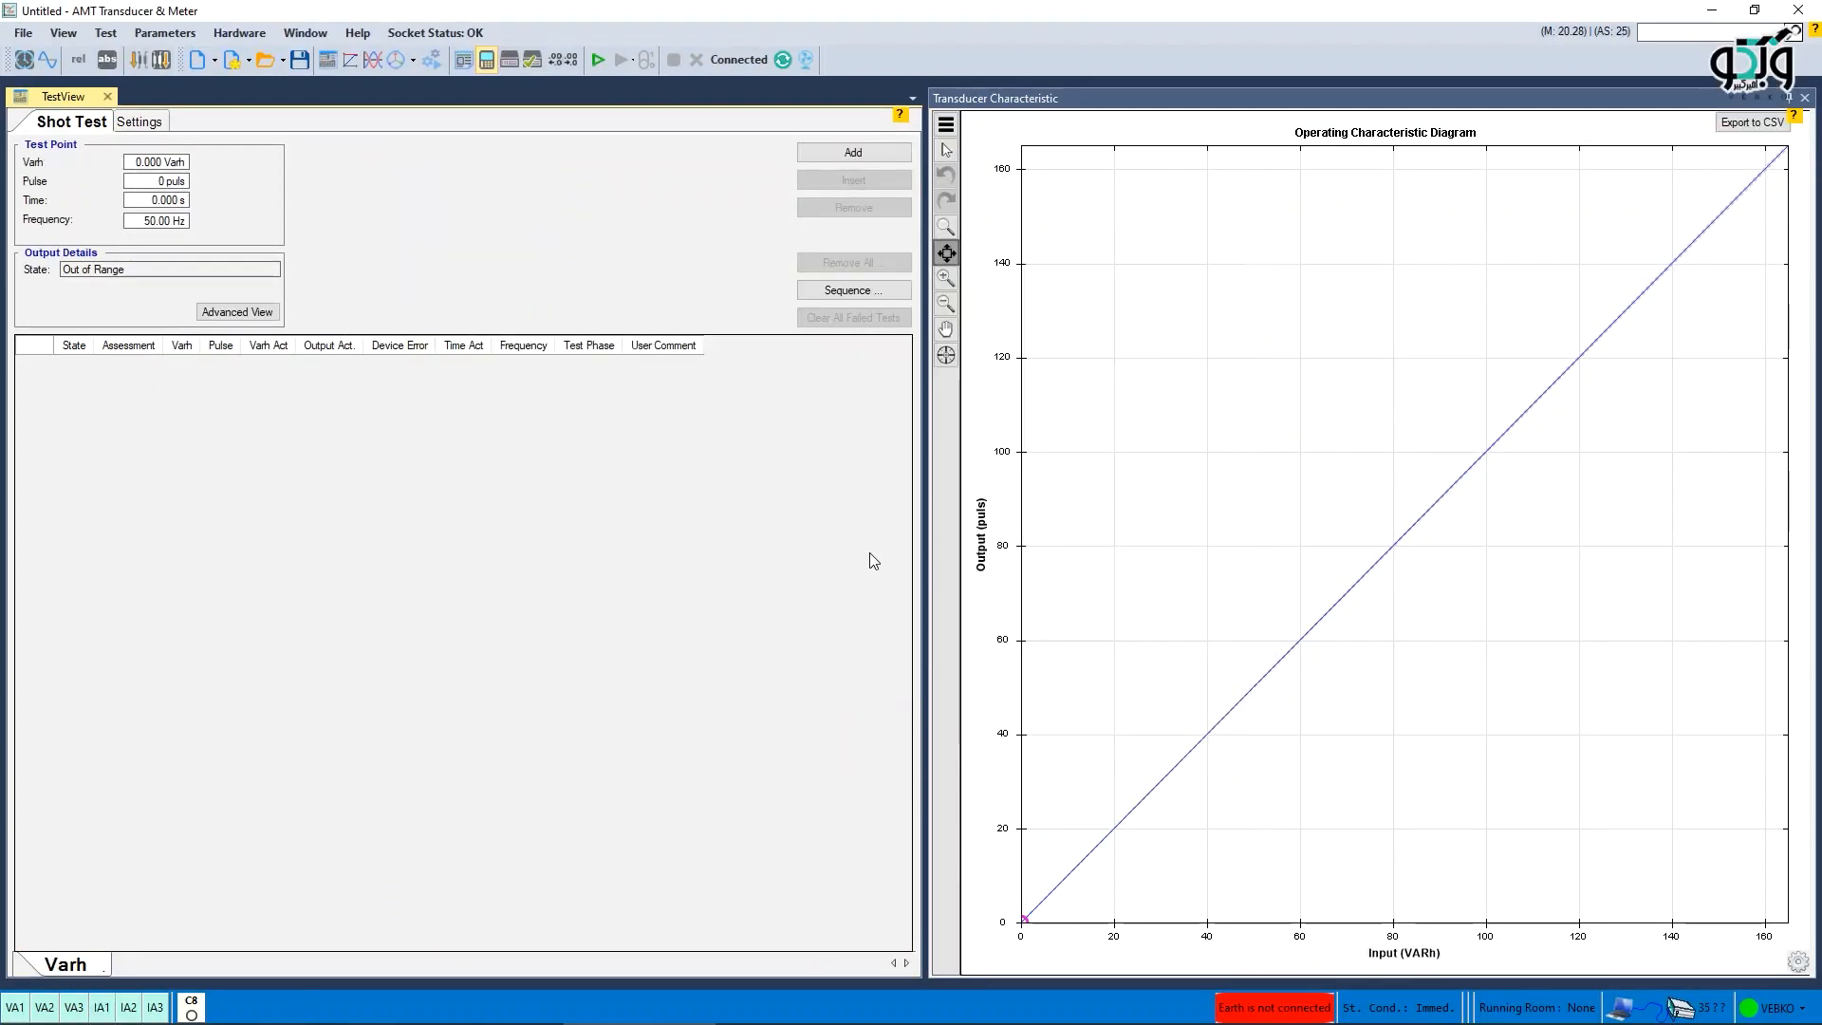
- Reopen the Varh transducer properties from the test object and confirm them
left_click(487, 60)
double_click(521, 346)
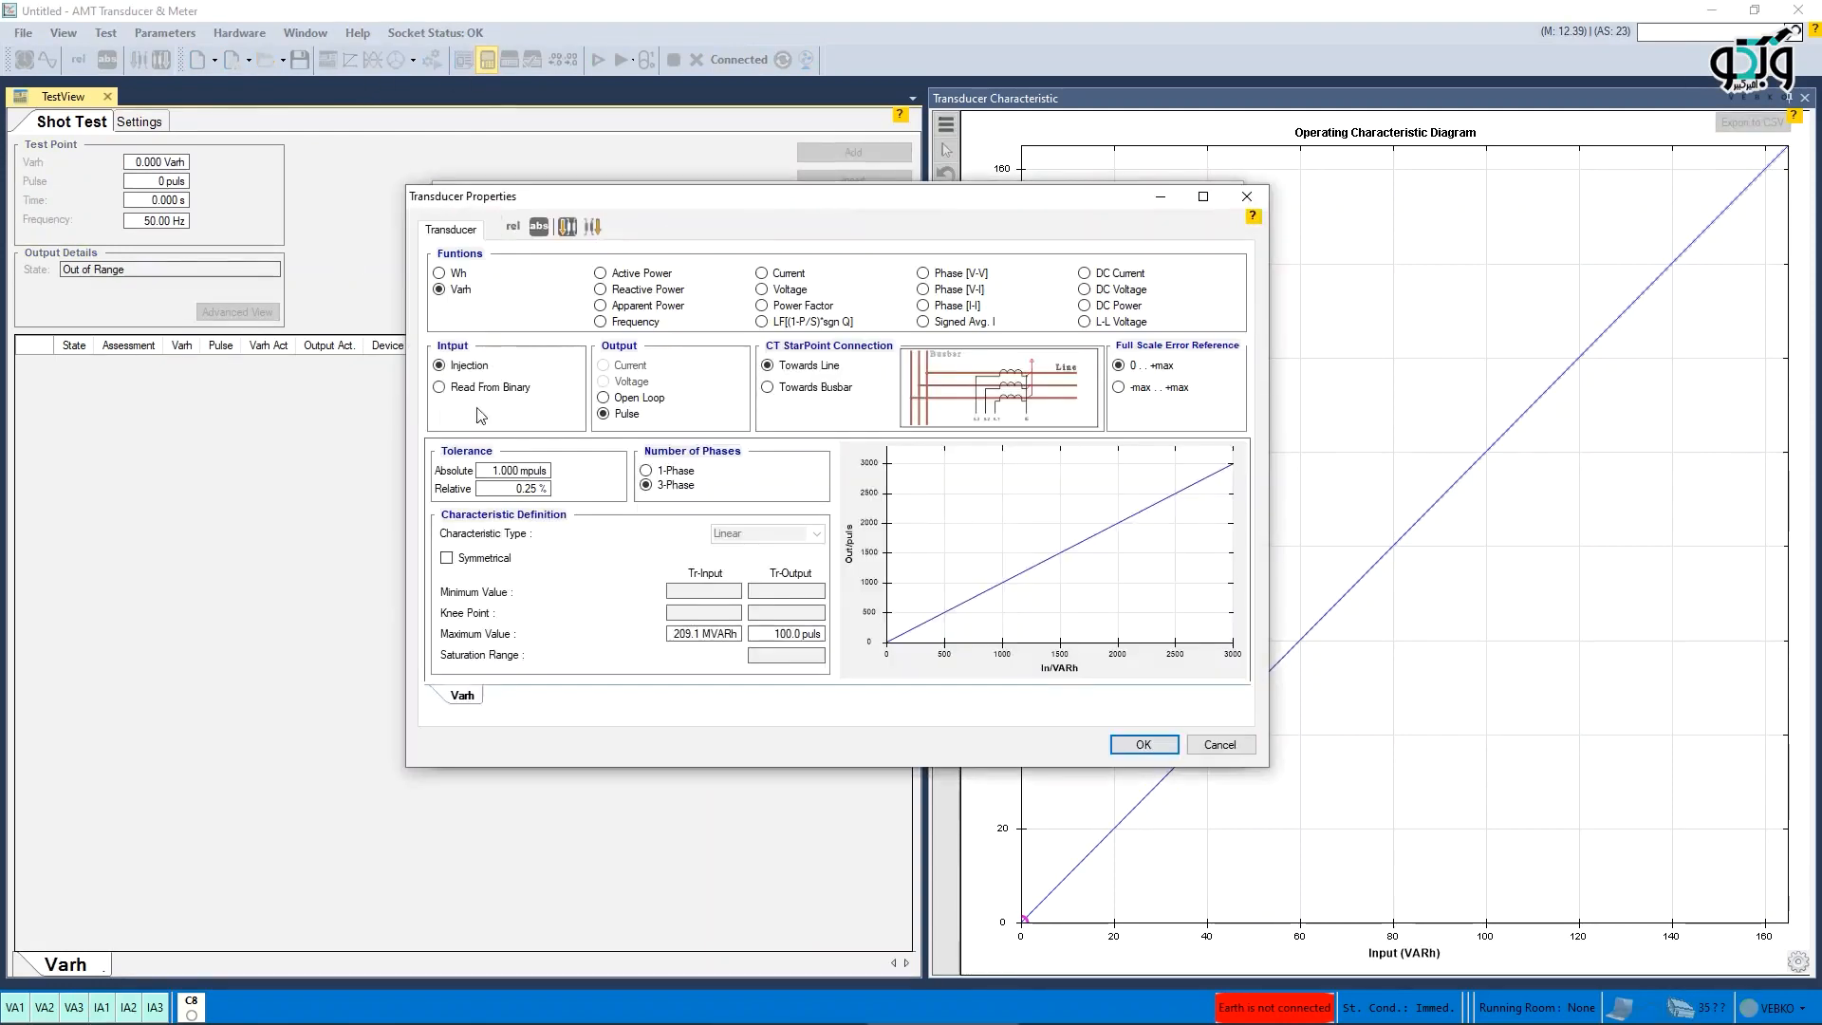
left_click(1138, 746)
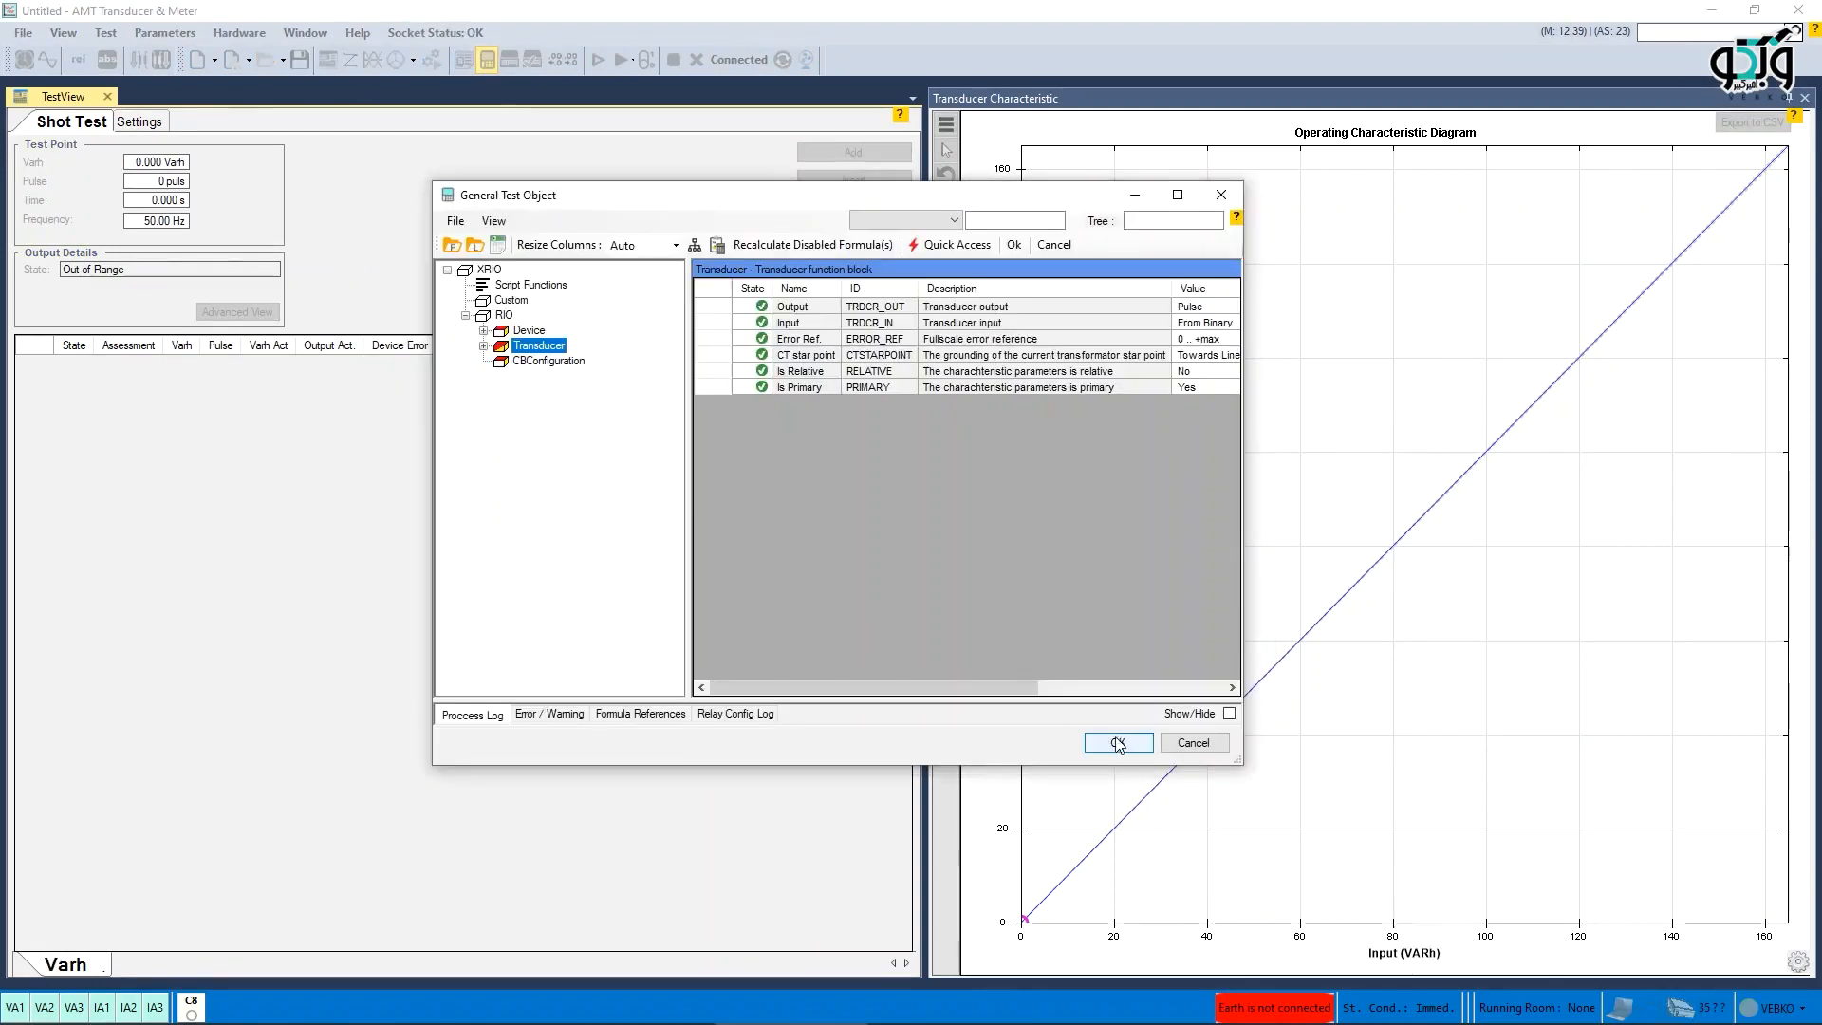
- Reopen the transducer properties and confirm the settings to set up the Power Factor shot test
double_click(523, 348)
left_click(1138, 746)
left_click(1119, 743)
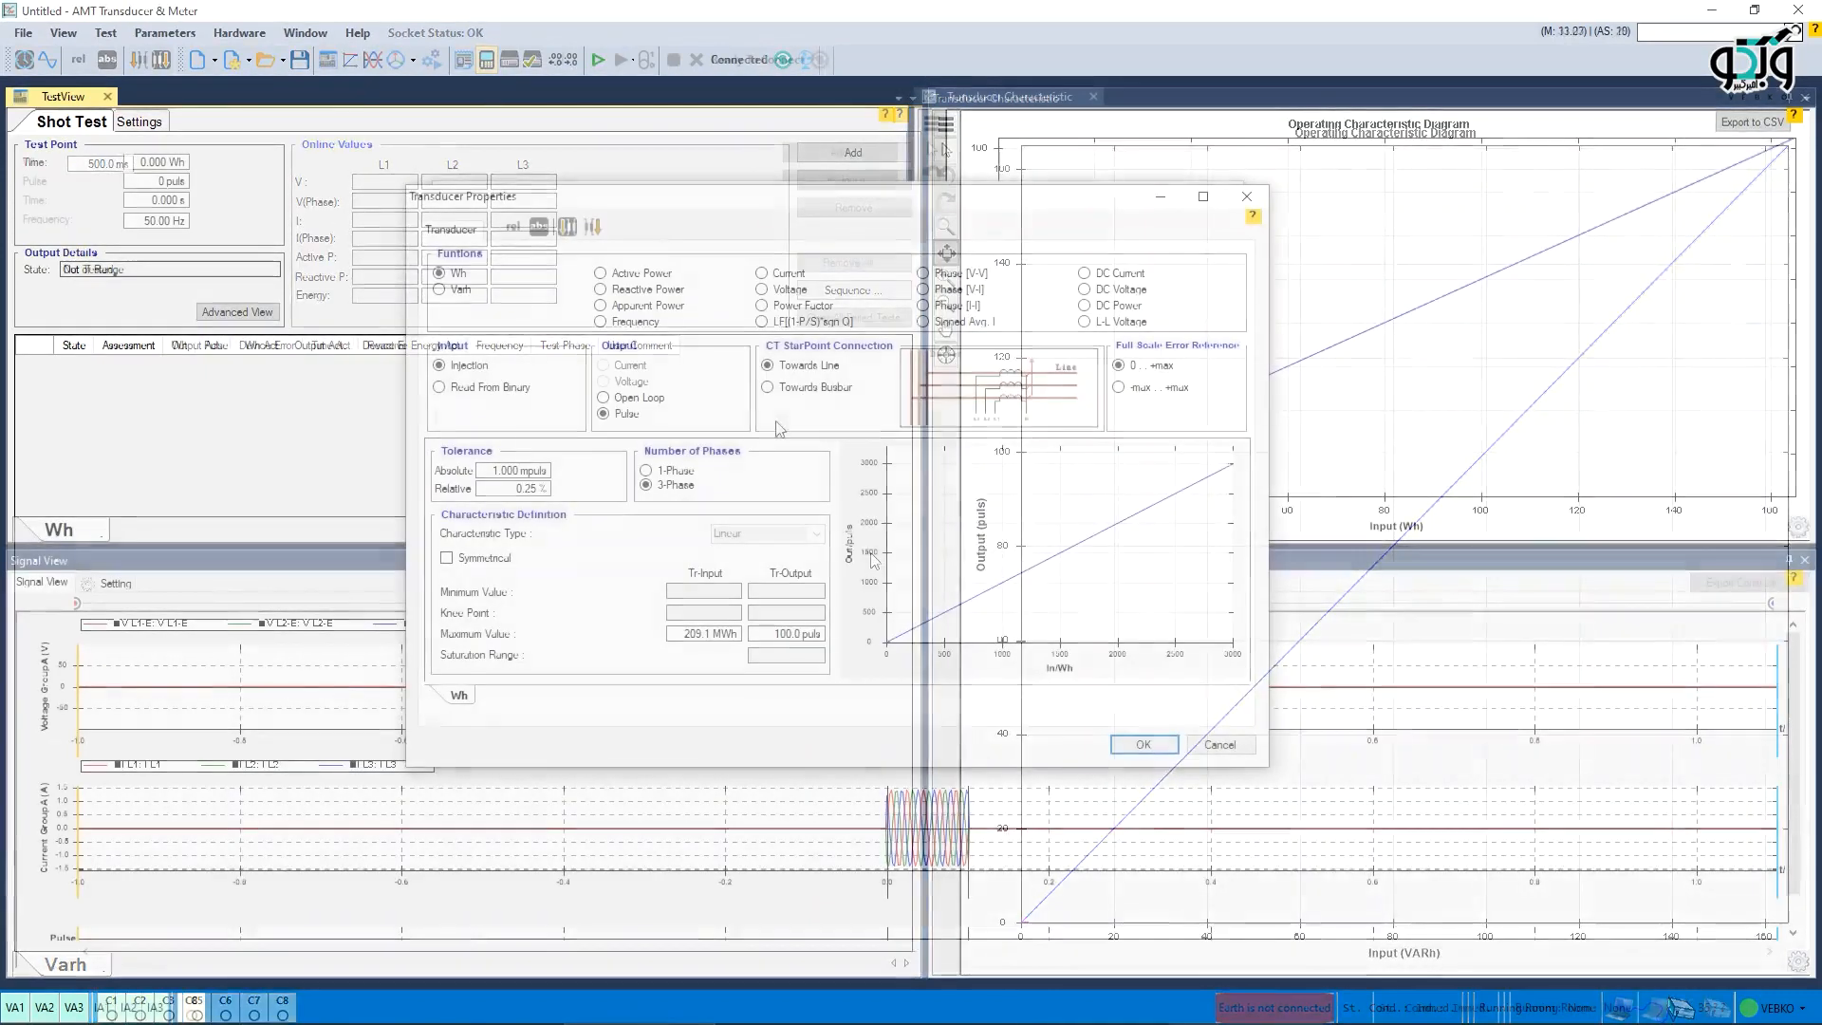
left_click(1144, 744)
left_click(1120, 744)
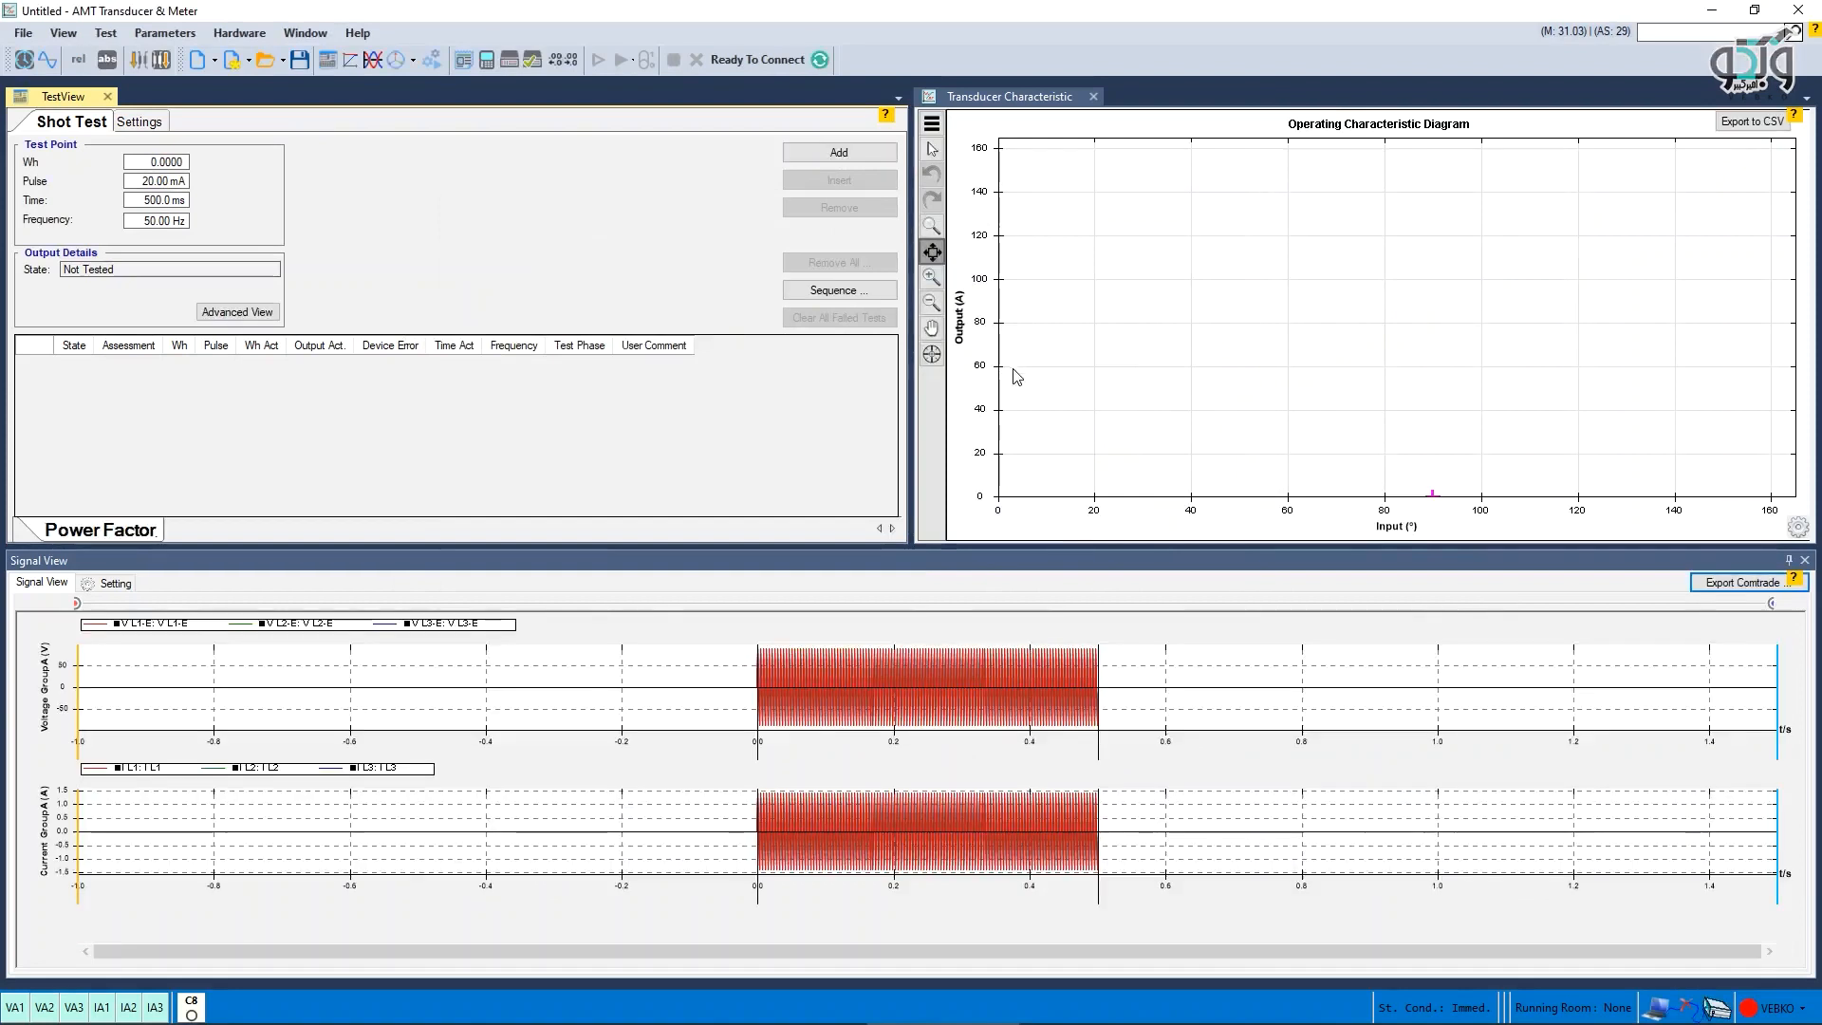
- Show the advanced view with generator settings for the Power Factor shot test
left_click(238, 312)
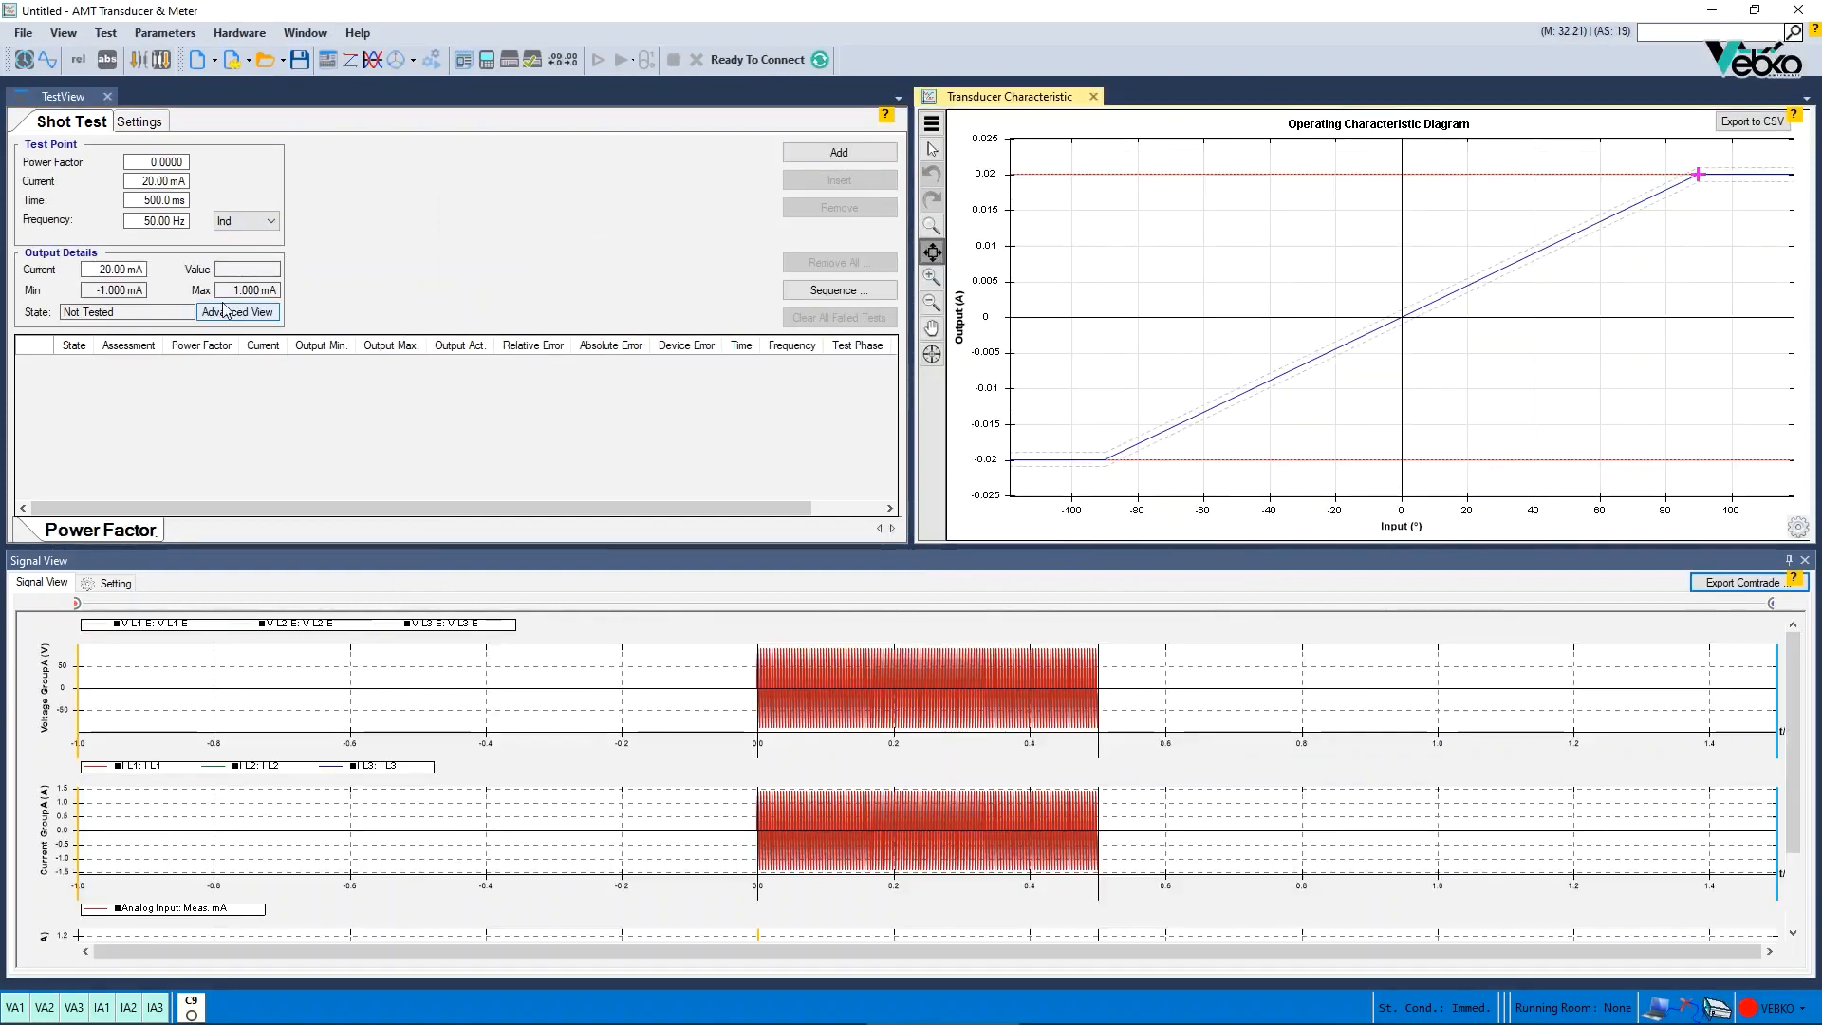
scroll(308, 427, "down", 2)
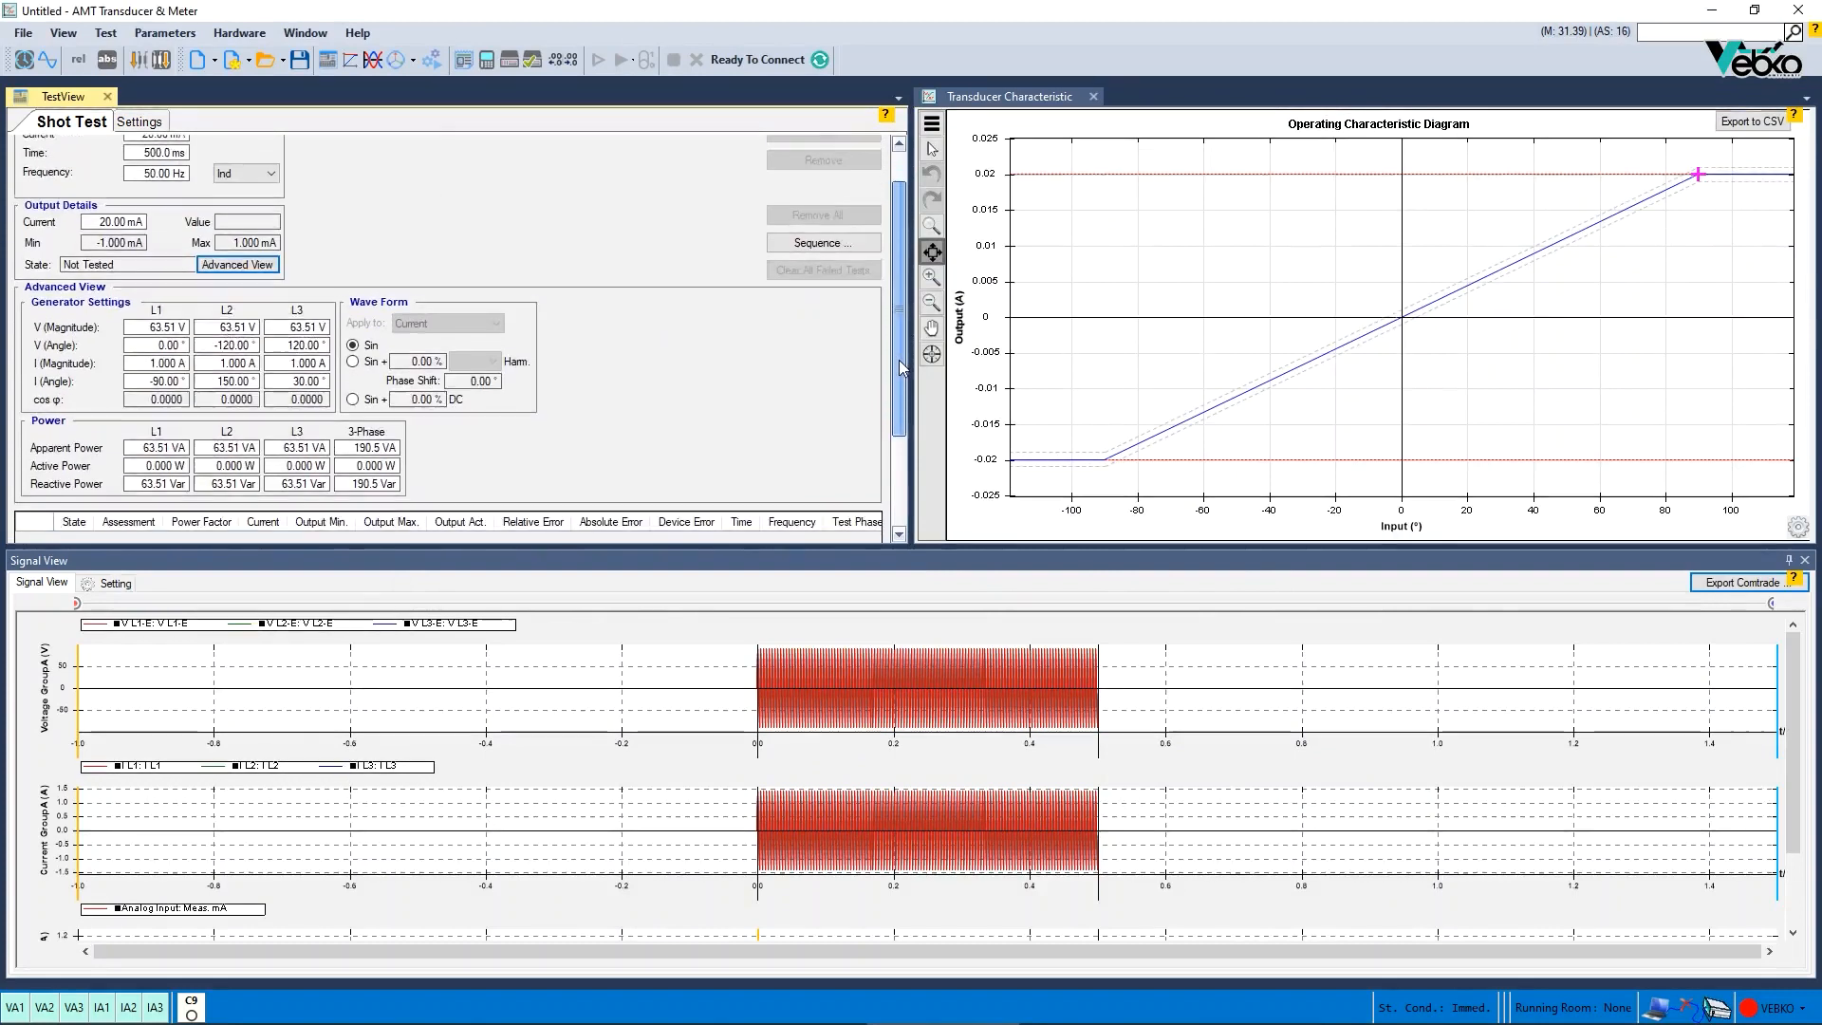
scroll(749, 693, "up", 5)
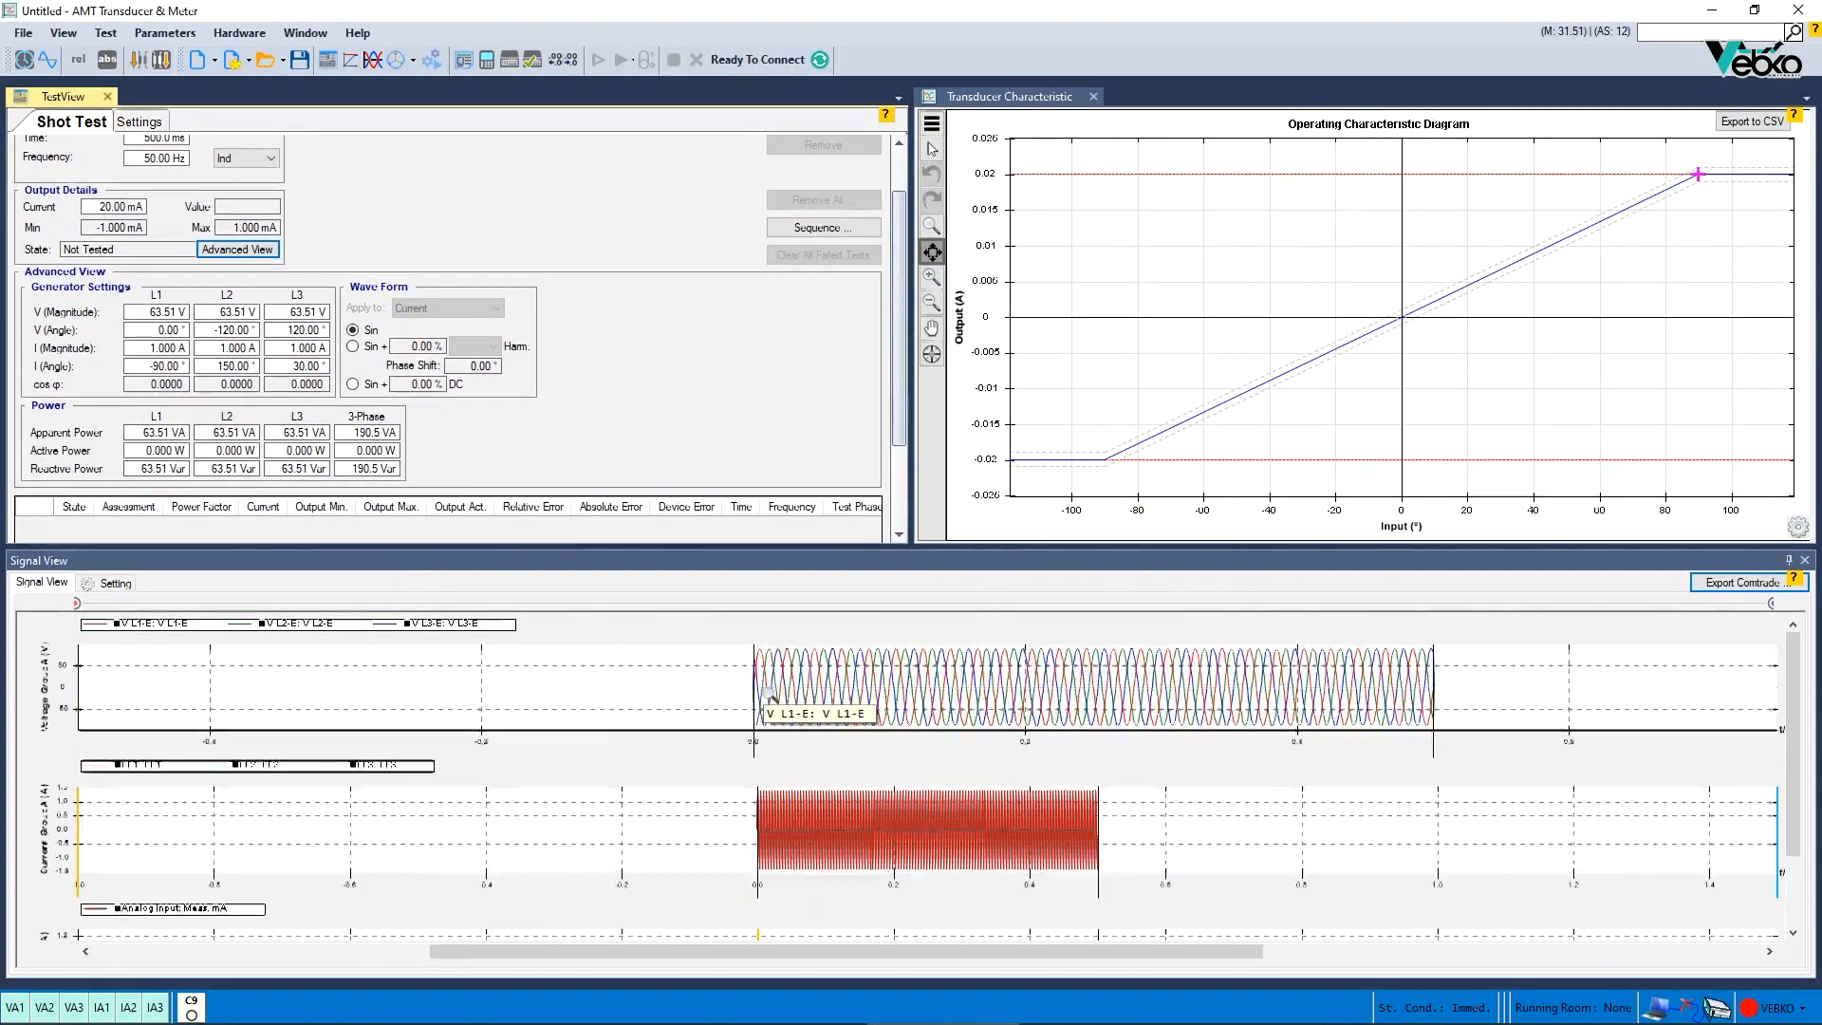
- Place the test point on the power factor characteristic at several angles, finally at about -57°
left_click(1180, 424)
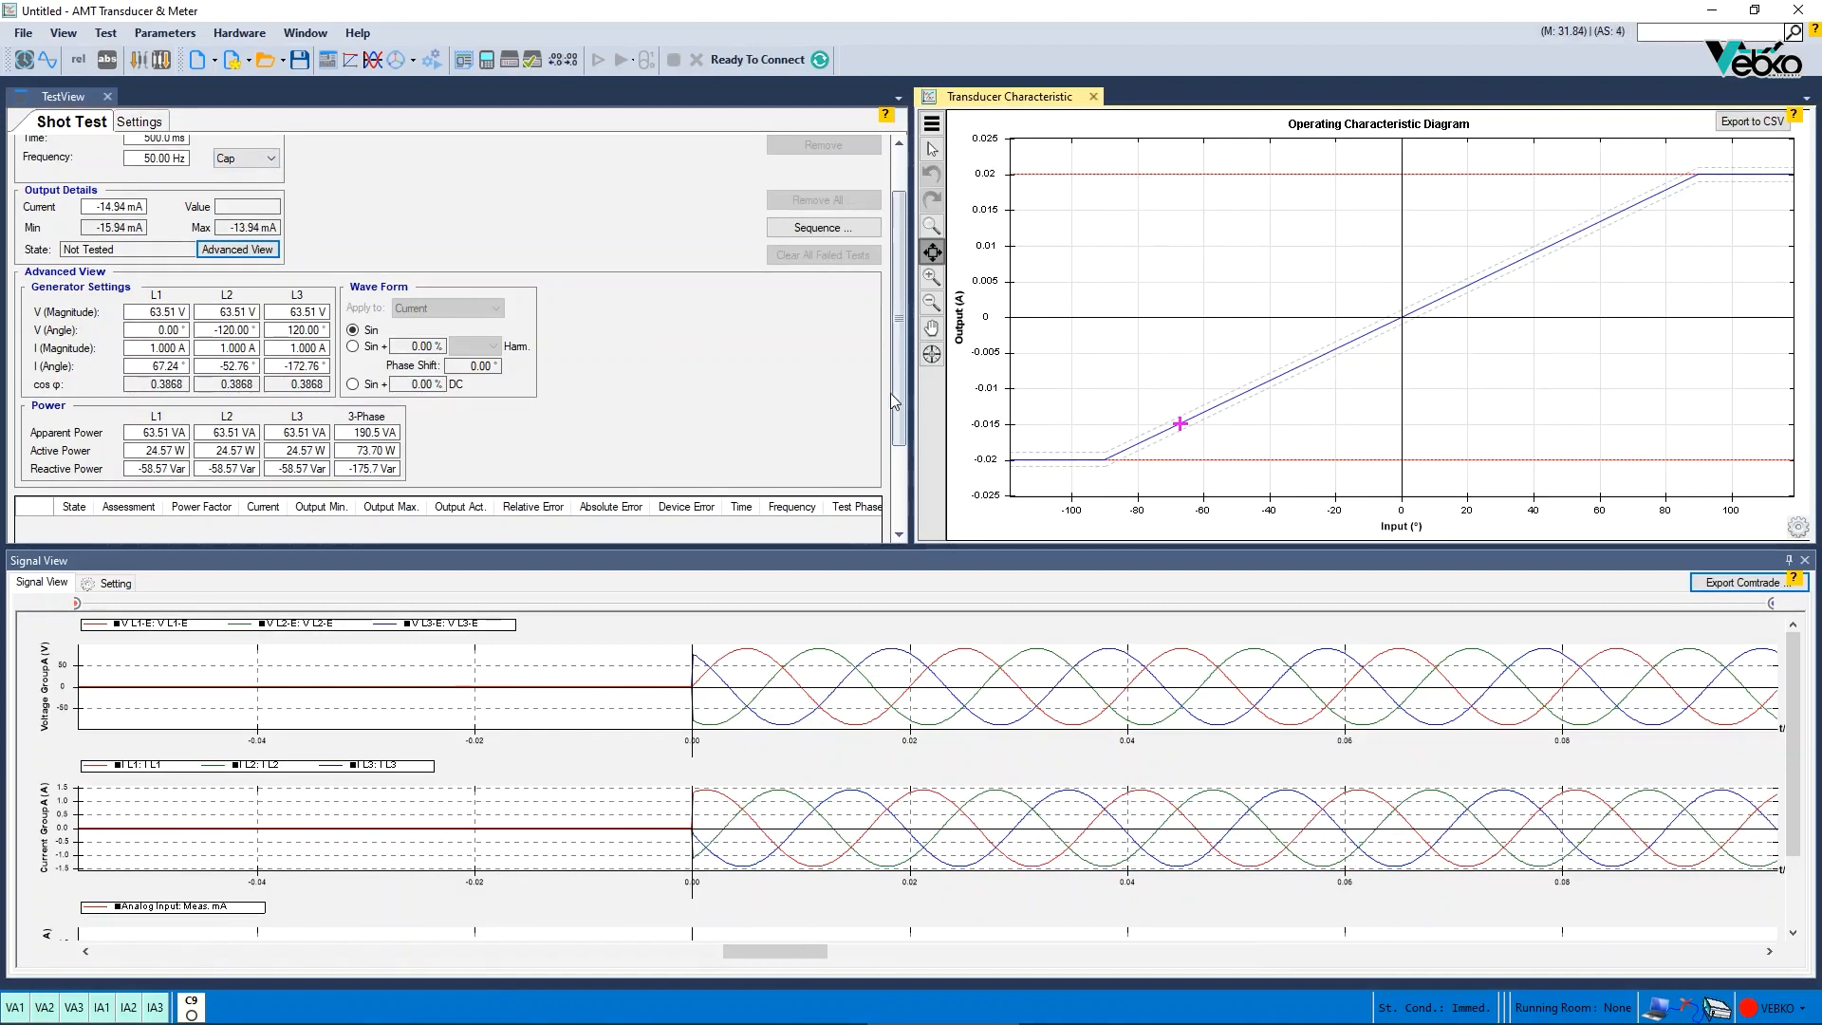
left_click(1561, 243)
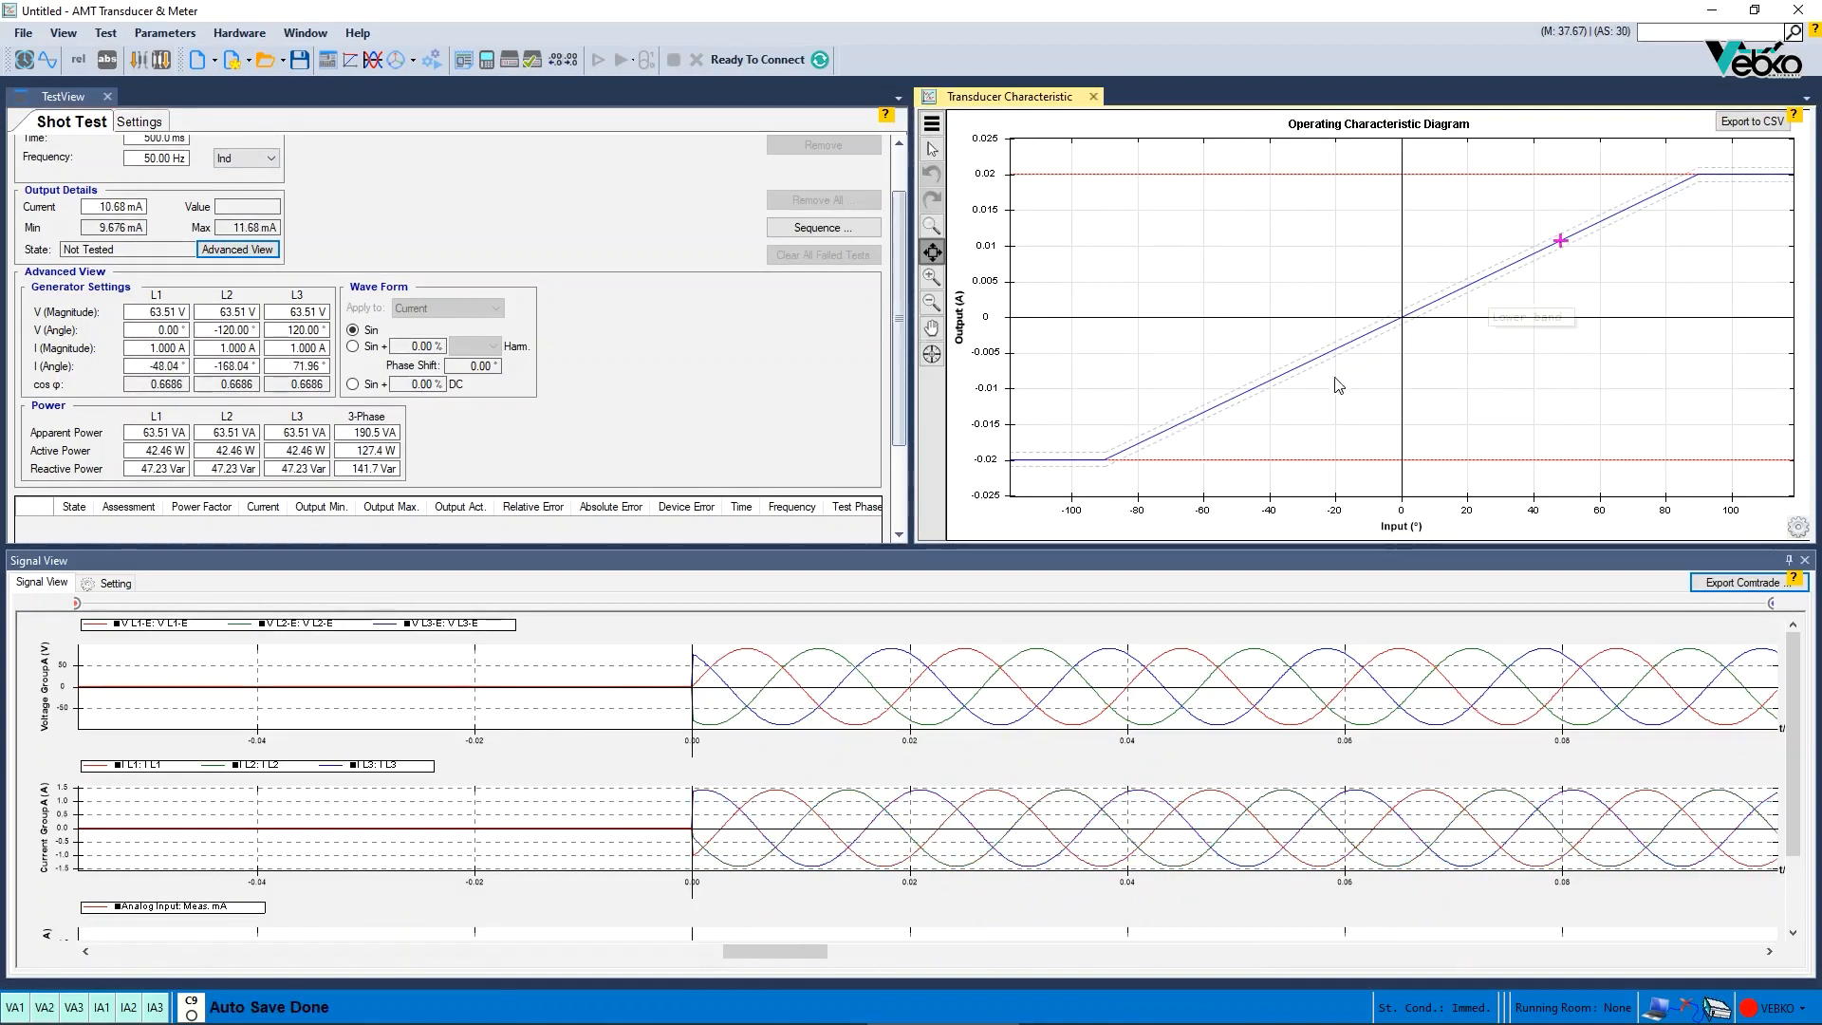
left_click(1215, 408)
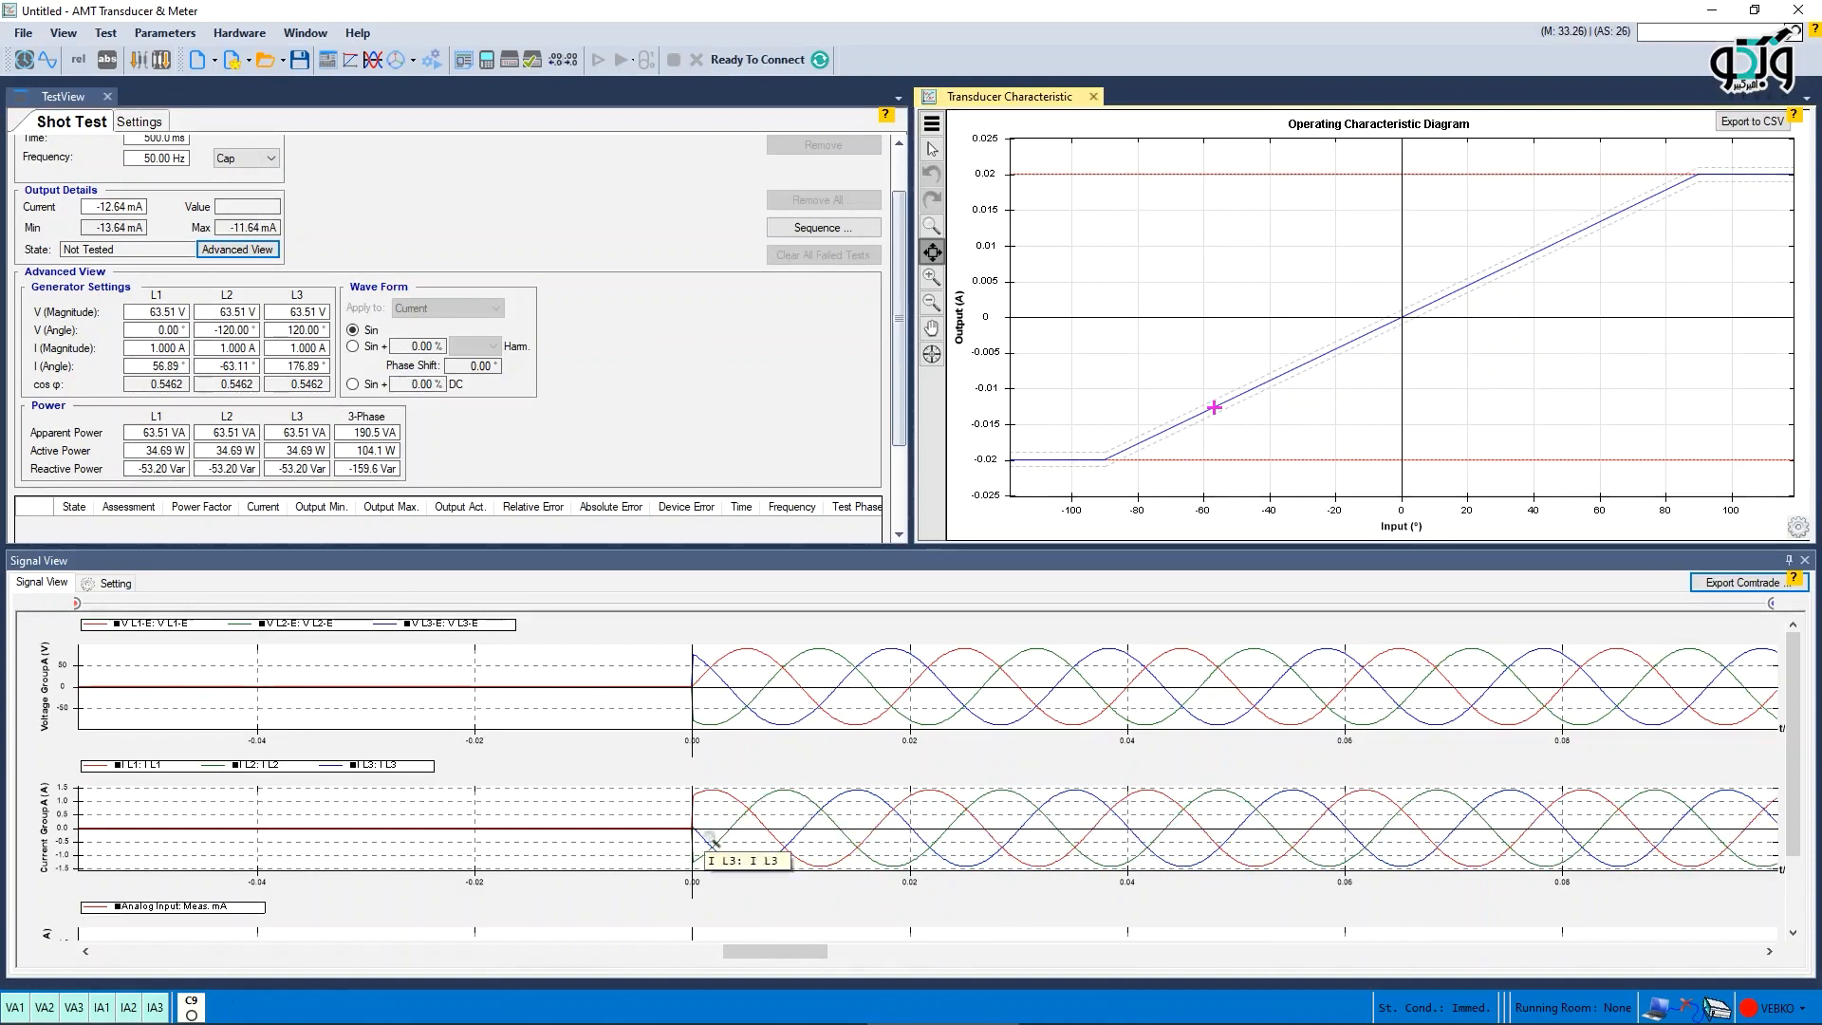
- Enter a negative sign in the L1 current angle of the generator settings
left_click(139, 371)
type("-")
key("Return")
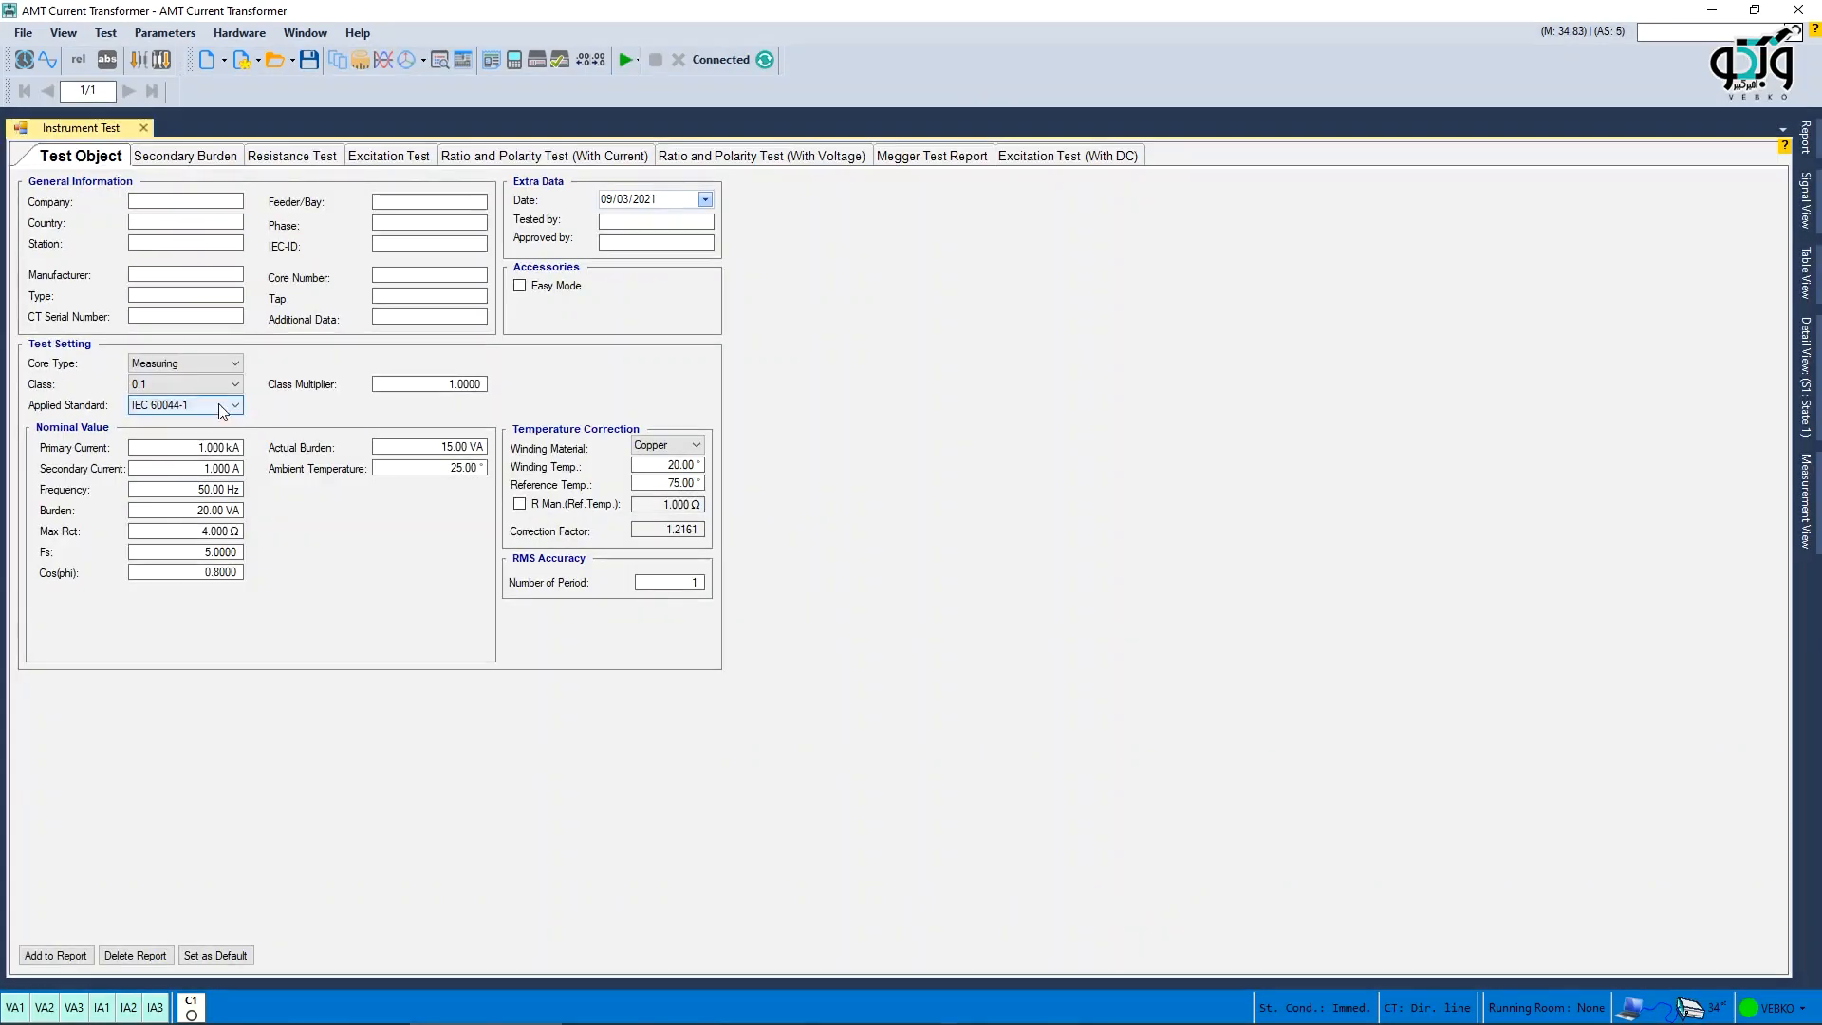
- In AMT Current Transformer, set the primary current to 4 kA, secondary current to 5 A and class 0.5
left_click(209, 448)
type("4")
left_click(217, 470)
type("5")
left_click(234, 383)
left_click(152, 425)
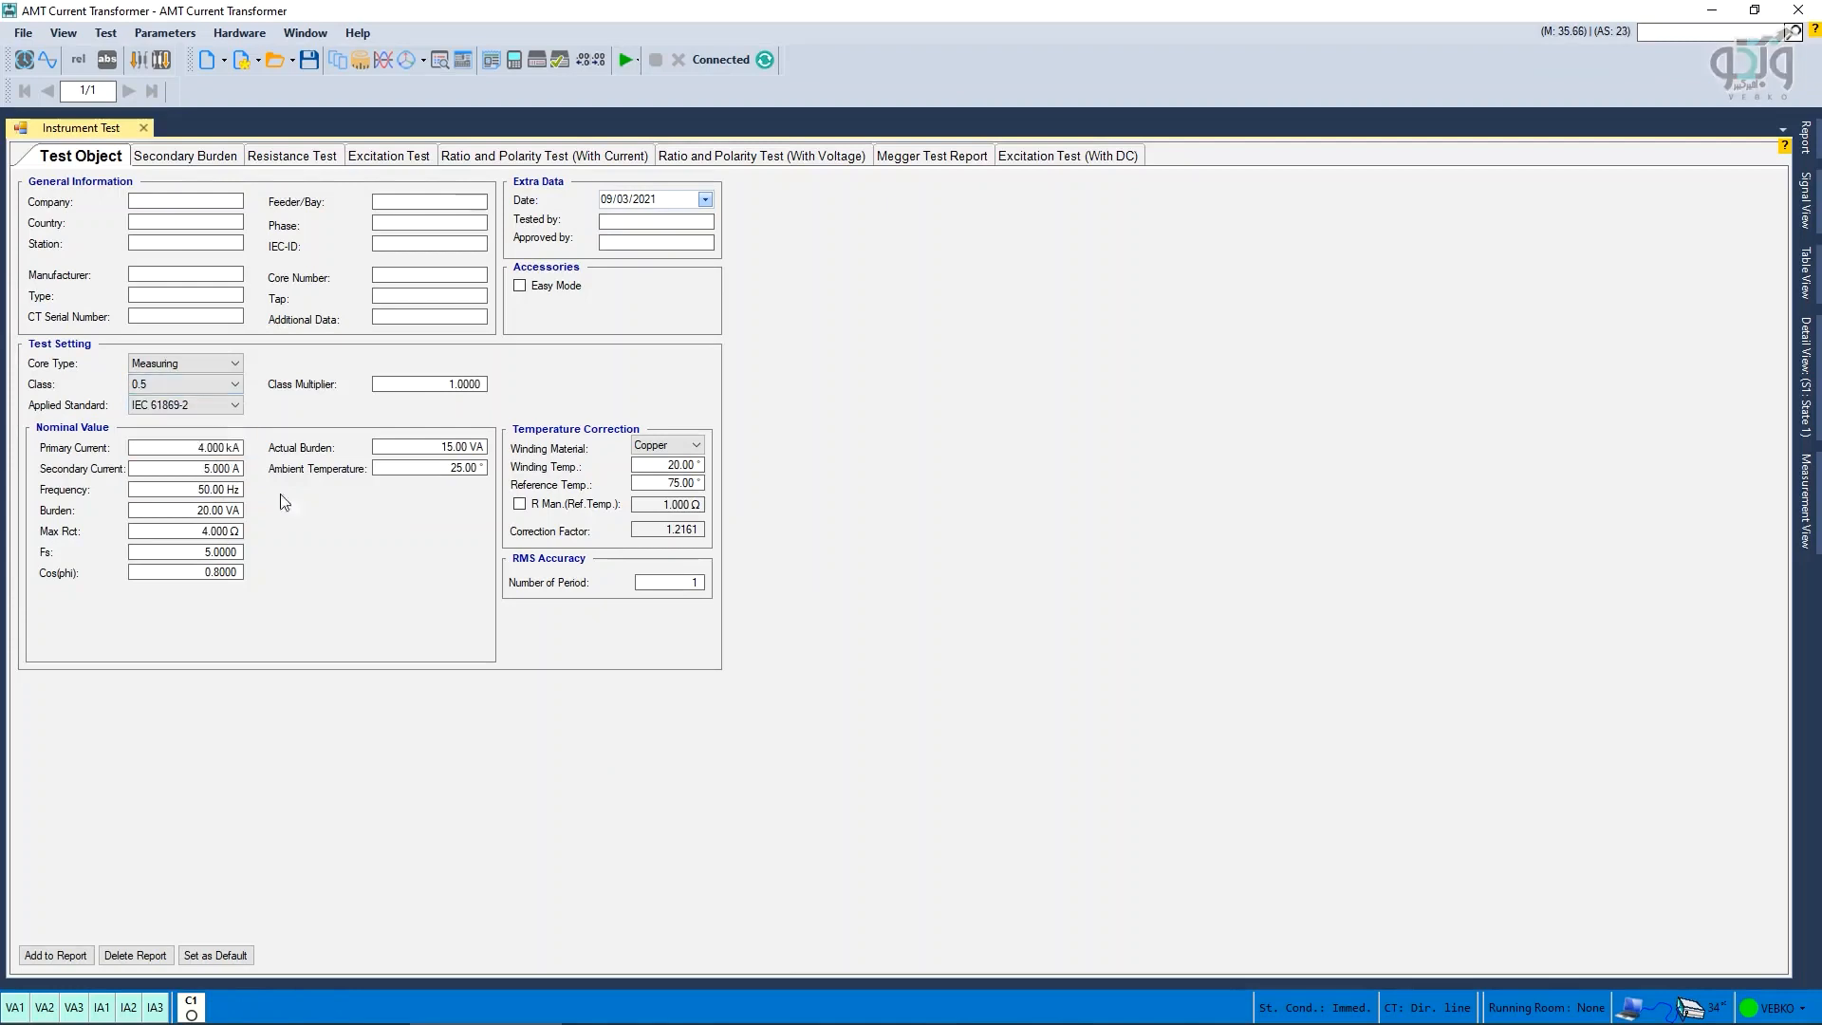
left_click(265, 438)
type("CT")
left_click(752, 503)
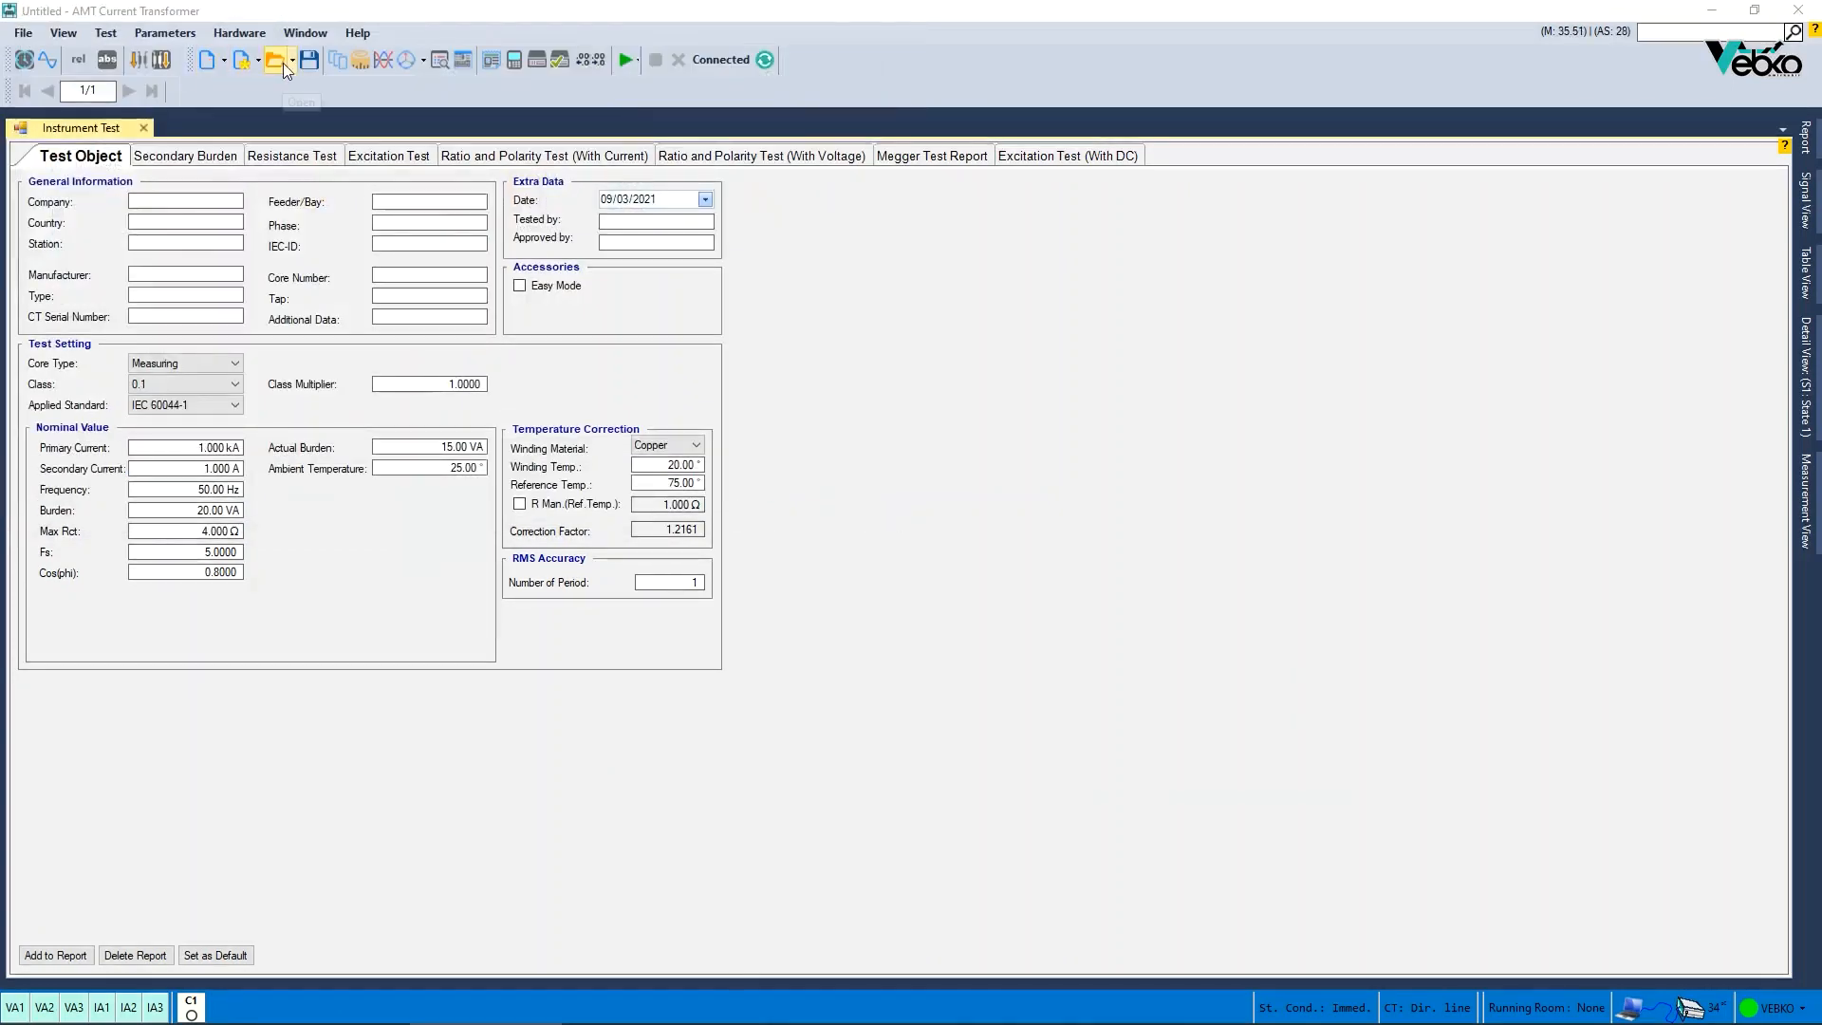
- Open a saved current transformer test file and initialise the excitation test
left_click(279, 60)
left_click(749, 515)
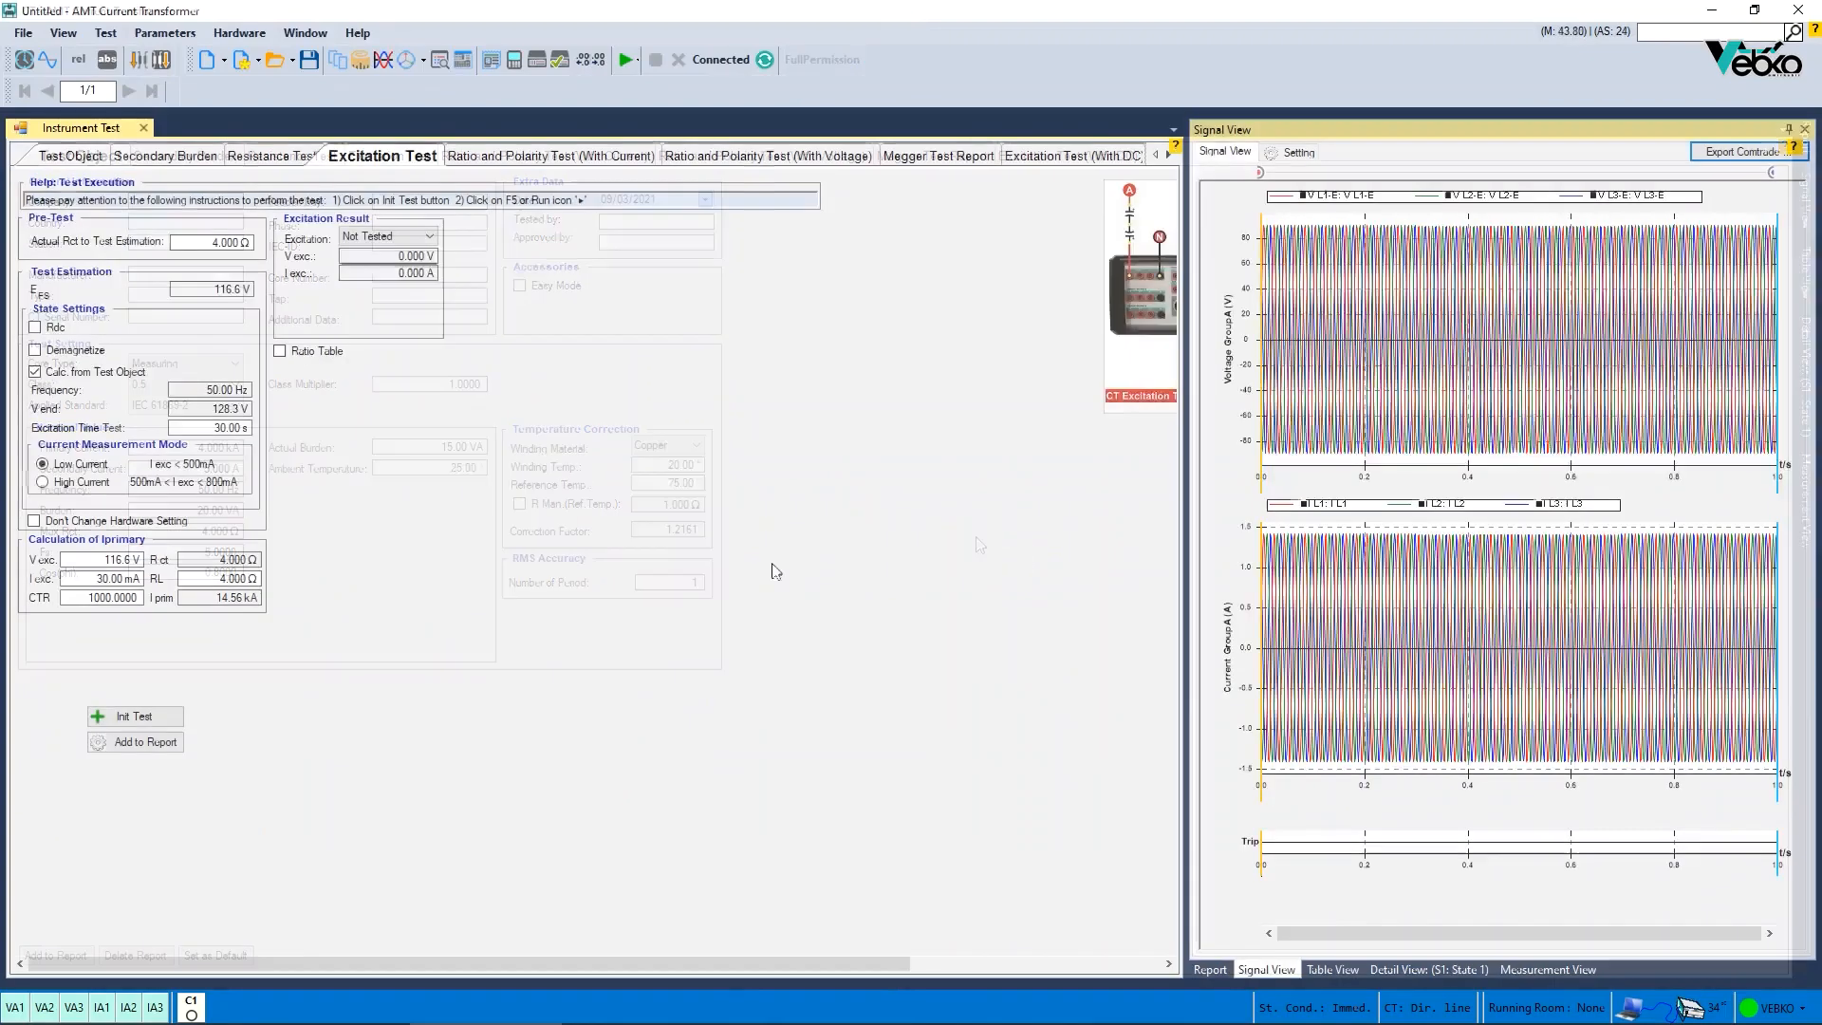
left_click(135, 720)
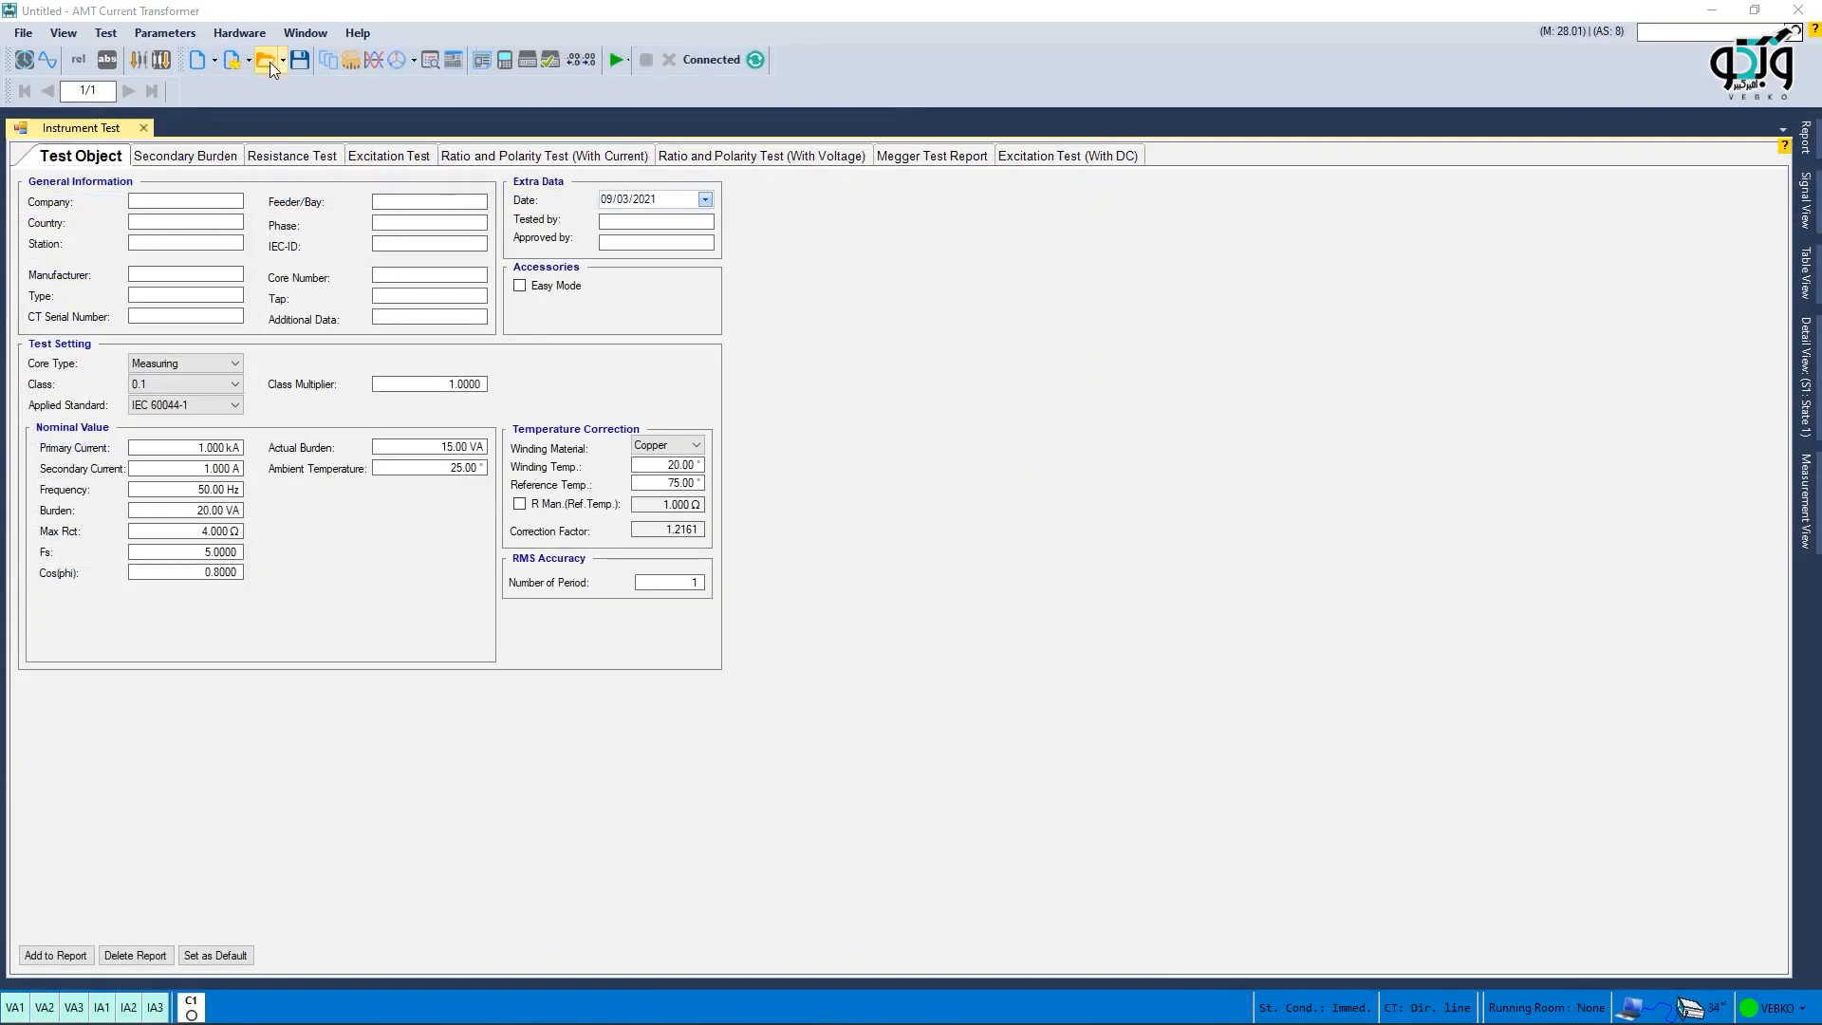
- Open another saved current transformer test file
left_click(268, 60)
left_click(736, 185)
left_click(742, 497)
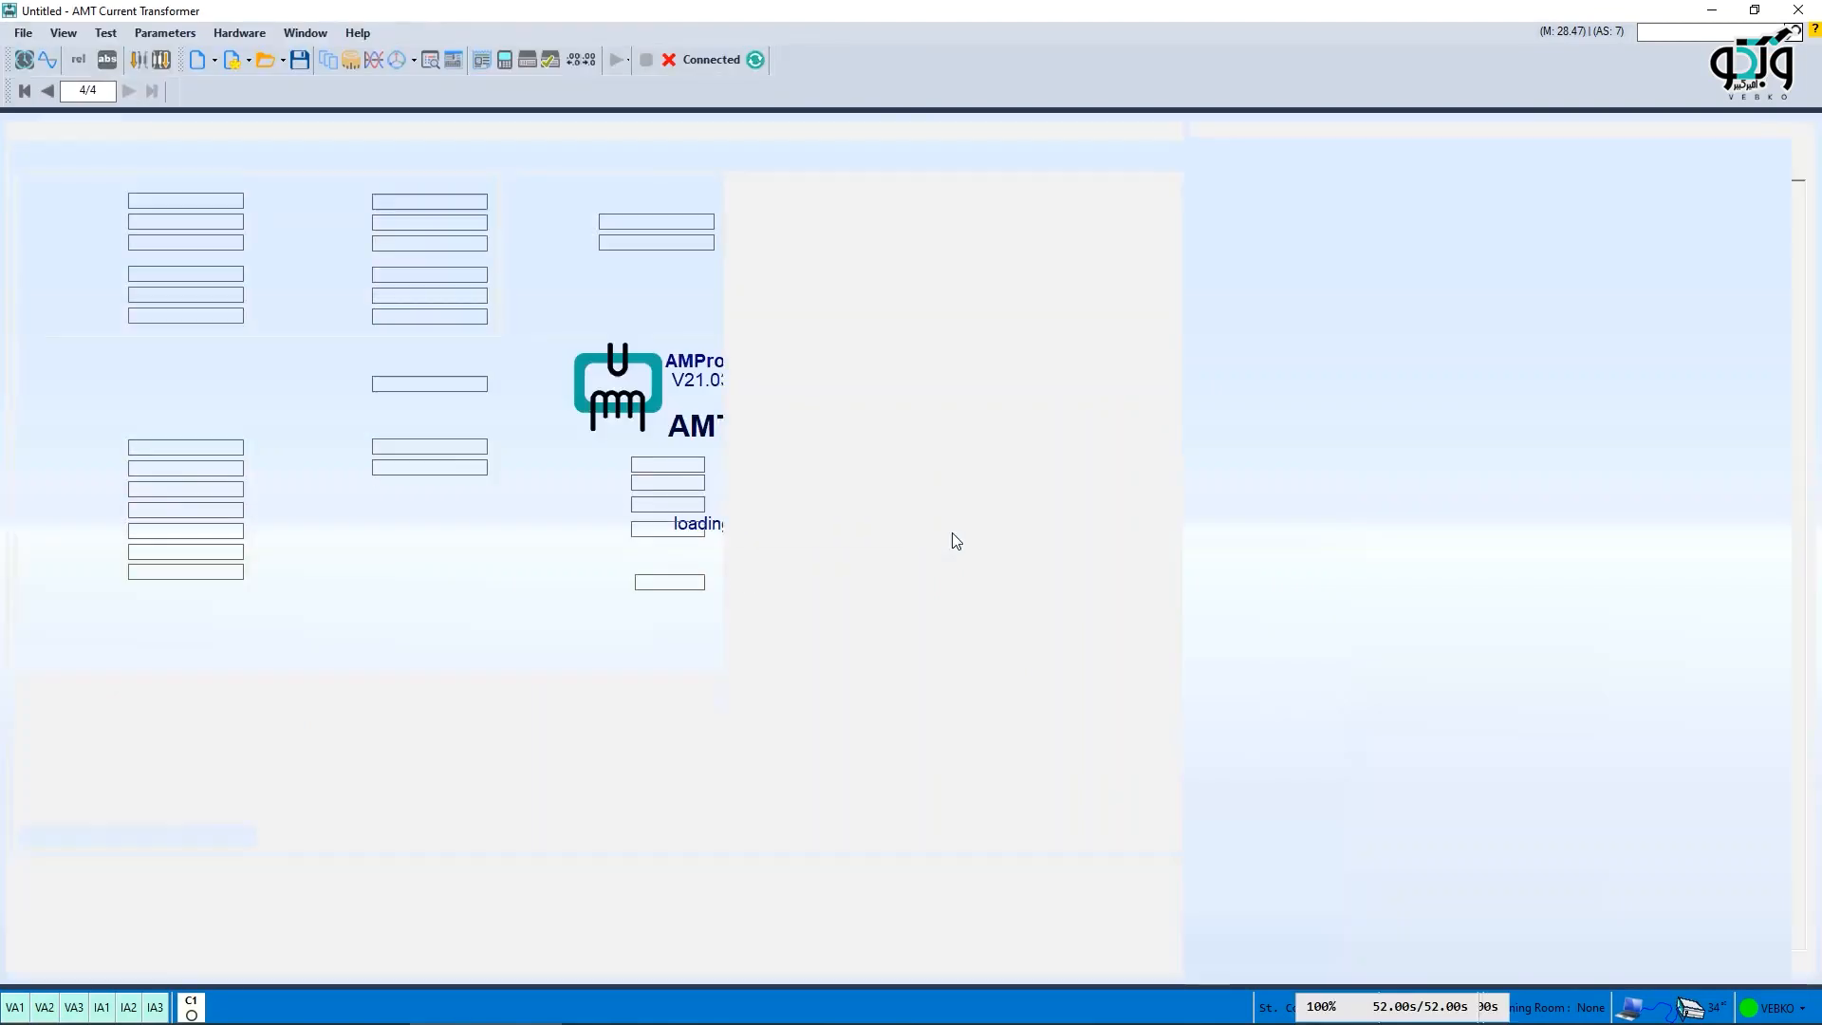
left_click(1210, 969)
scroll(1333, 690, "down", 10)
- Run the Ratio and Polarity Test (With Current) and acknowledge the resulting message
left_click(526, 158)
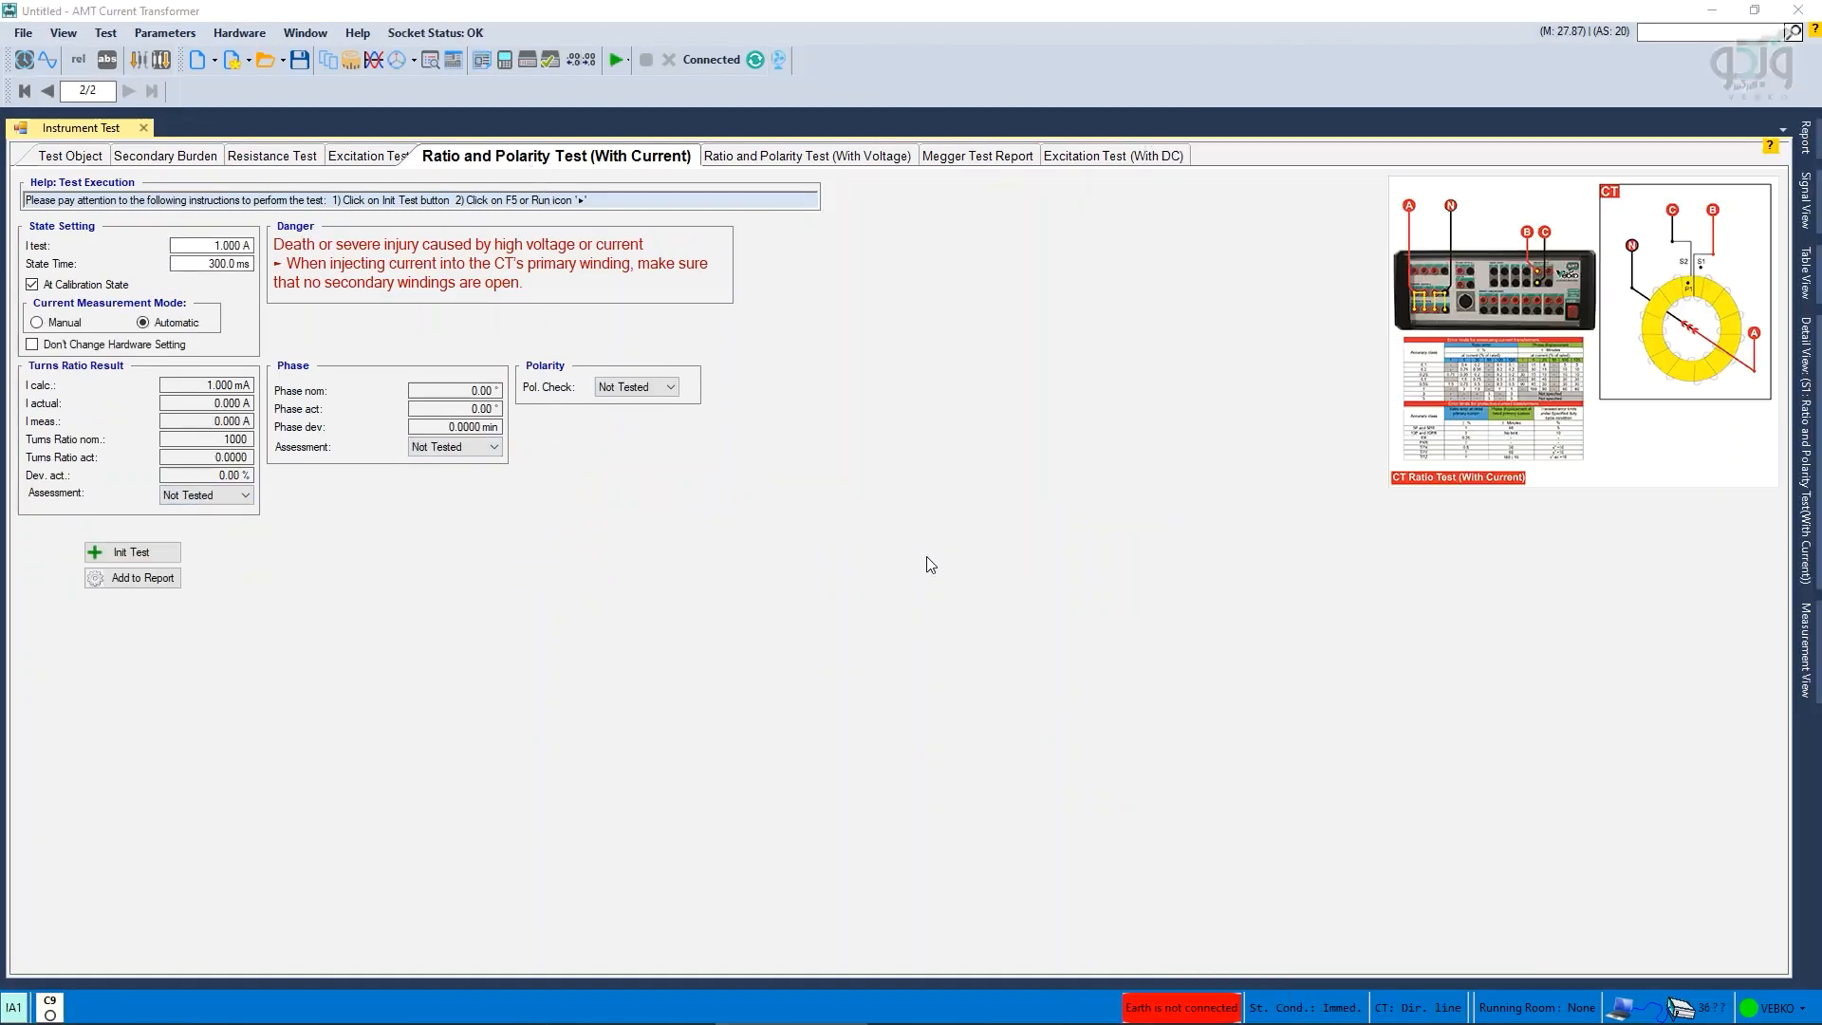
left_click(614, 66)
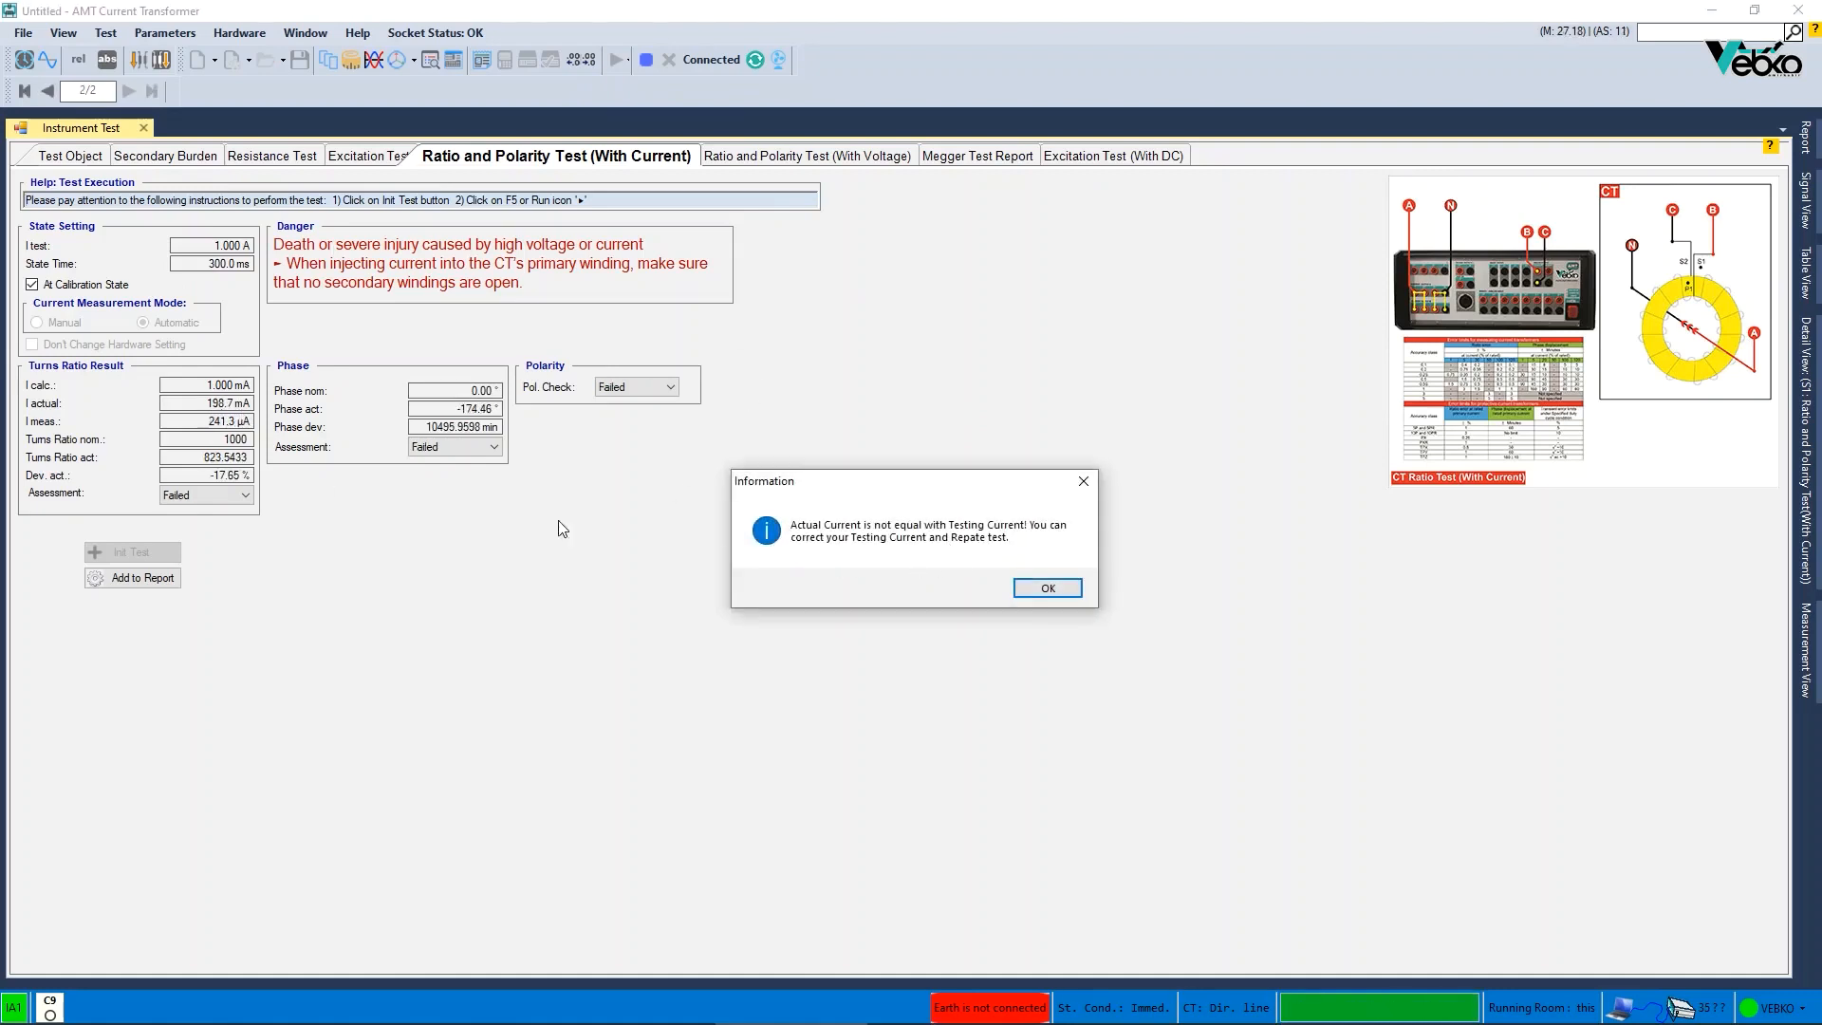
left_click(1048, 588)
- Switch to AMT Transformer and insert rows for all taps in the Vector Group, Turns Ratio and No Load test
left_click(1807, 199)
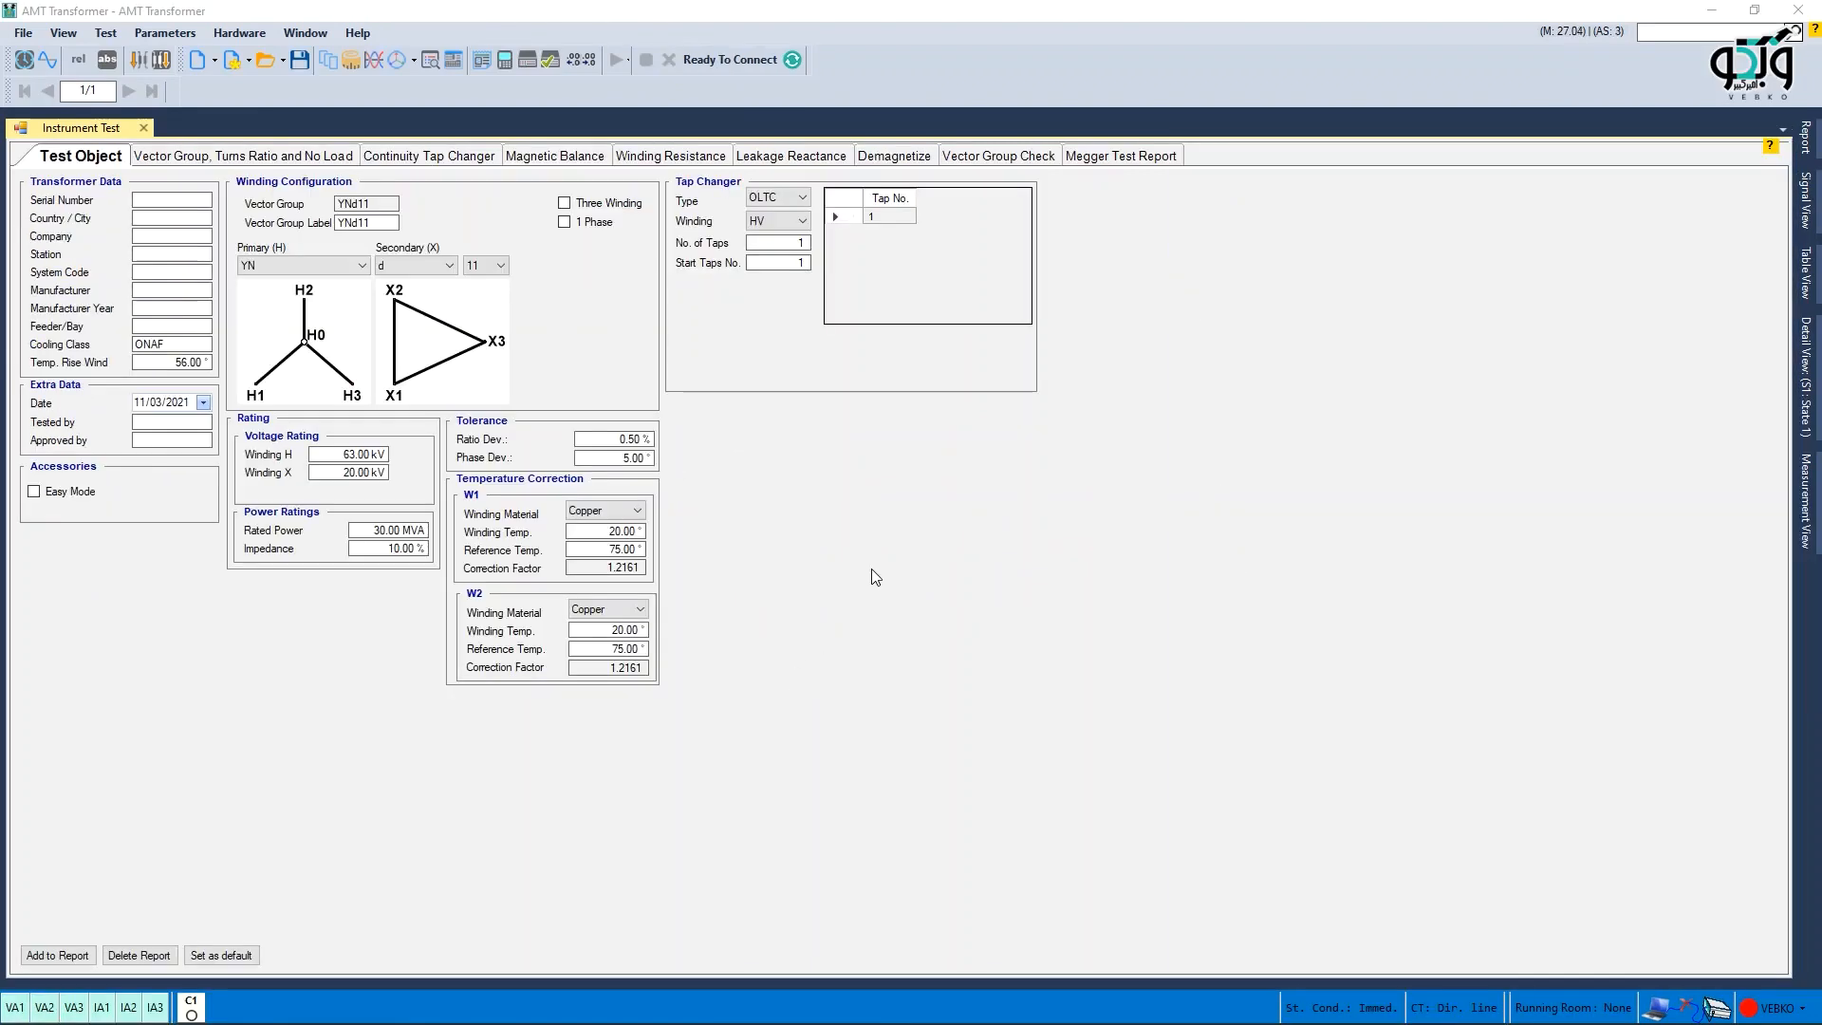
left_click(228, 159)
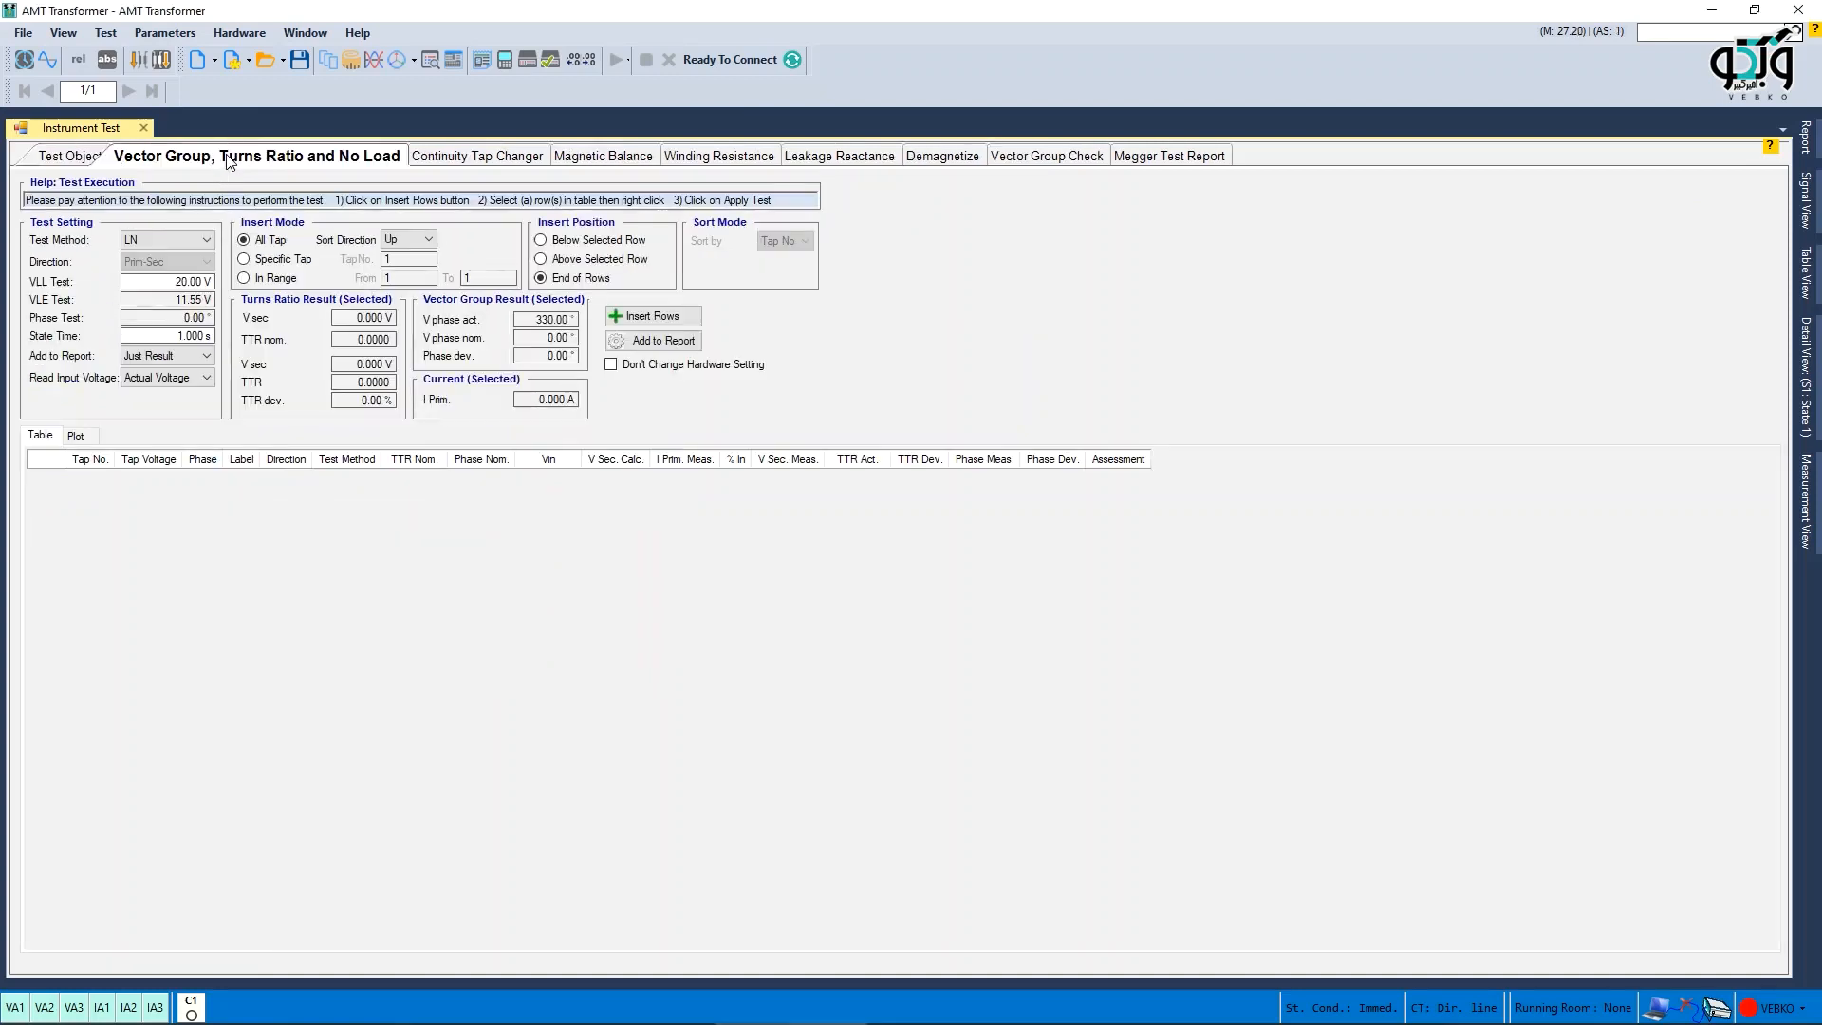
left_click(678, 323)
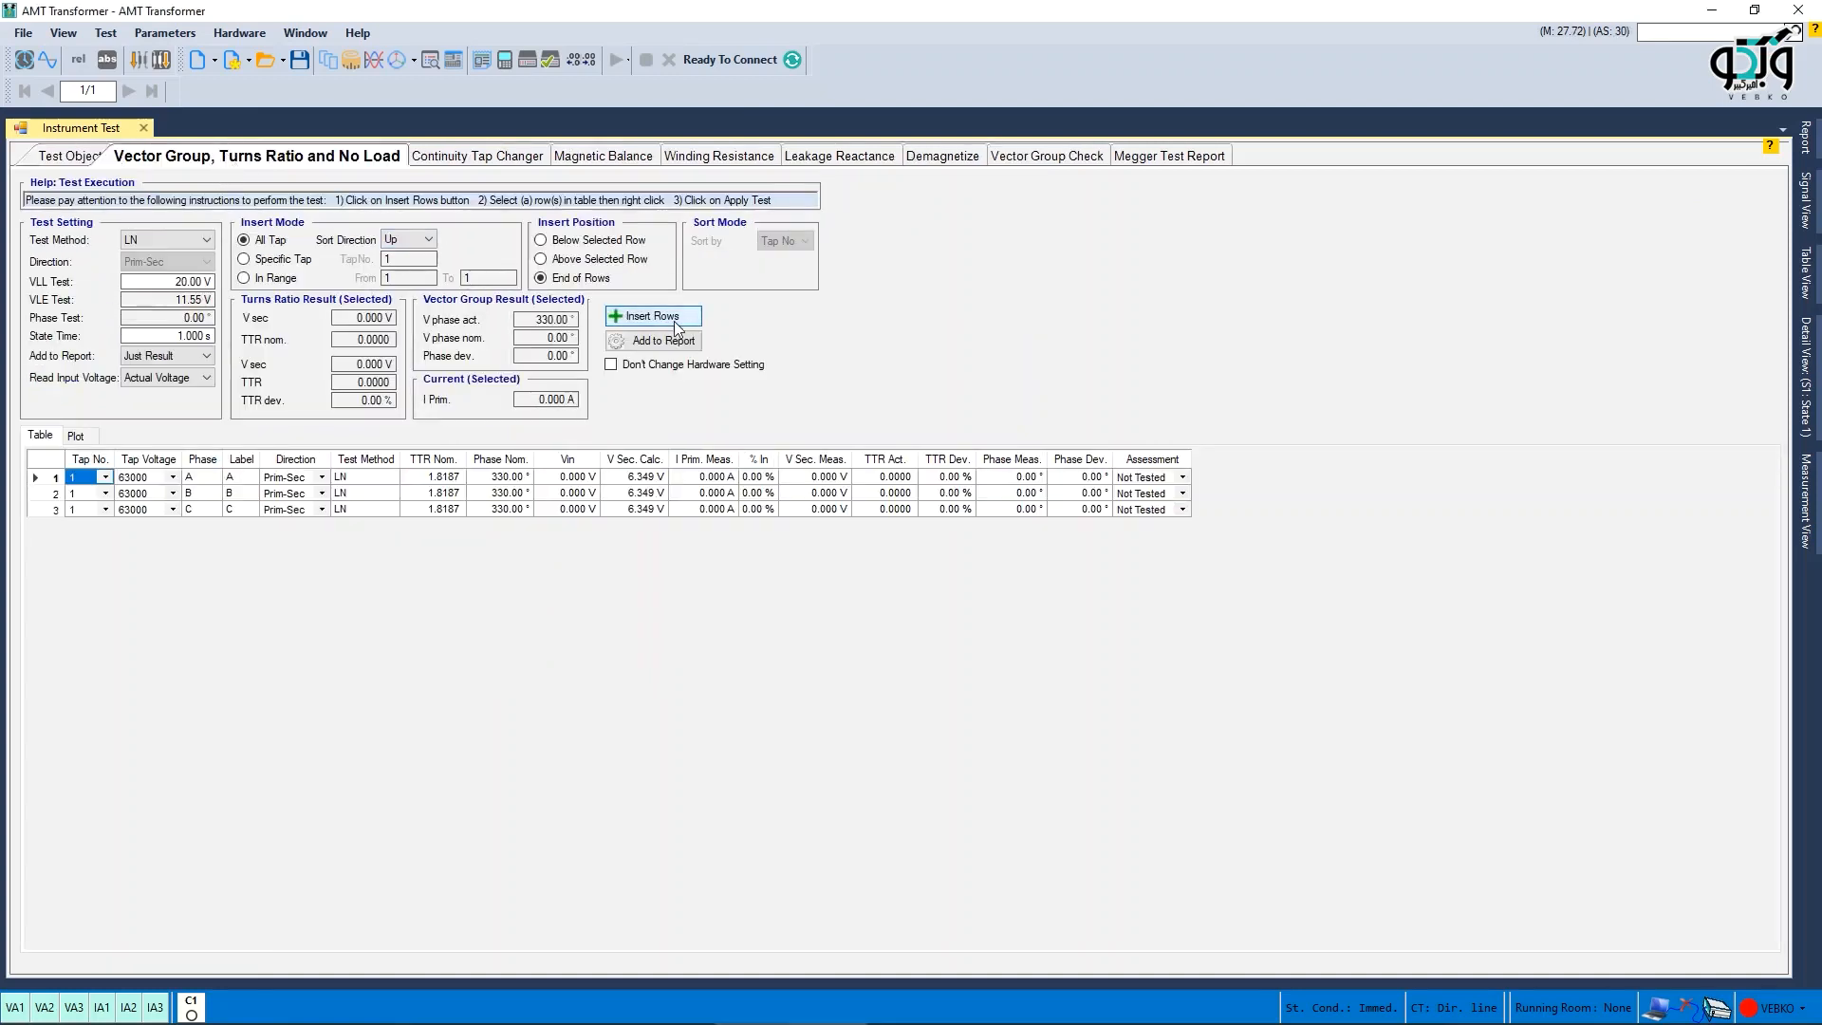
- Insert rows in the Leakage Reactance test and enable Consider HV/LV is equal
left_click(1031, 588)
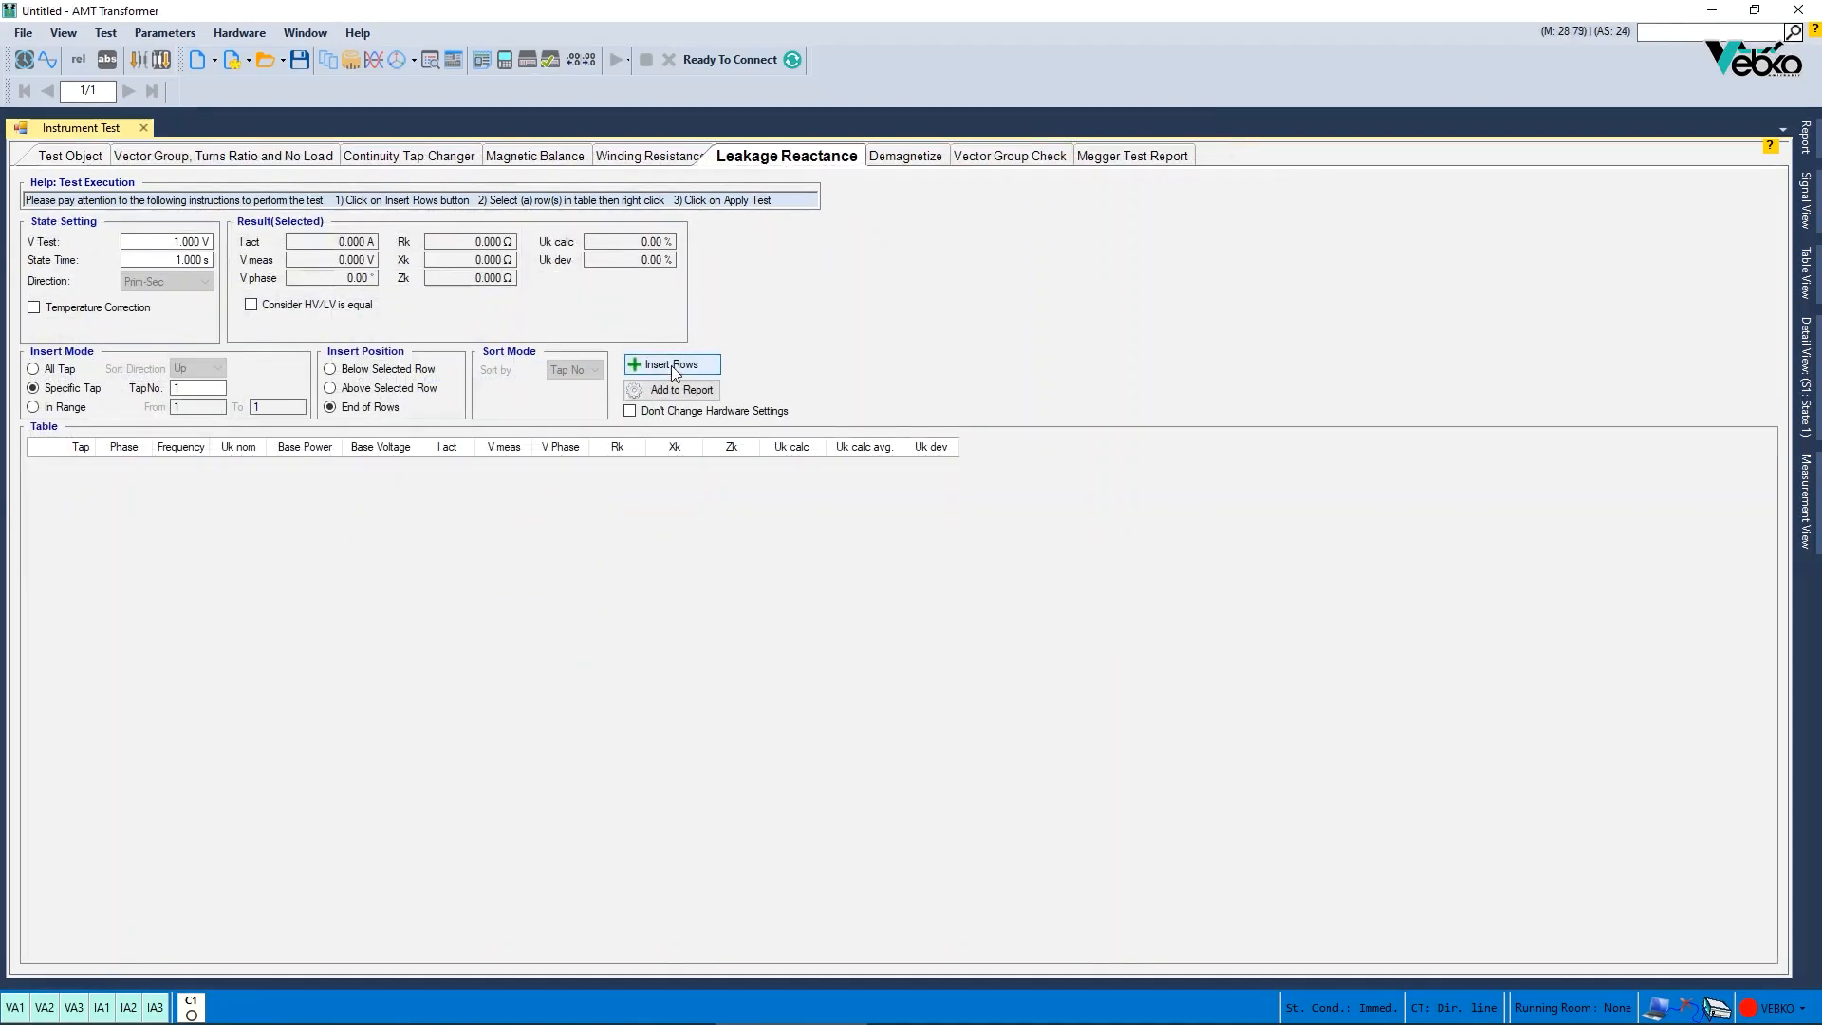
left_click(671, 366)
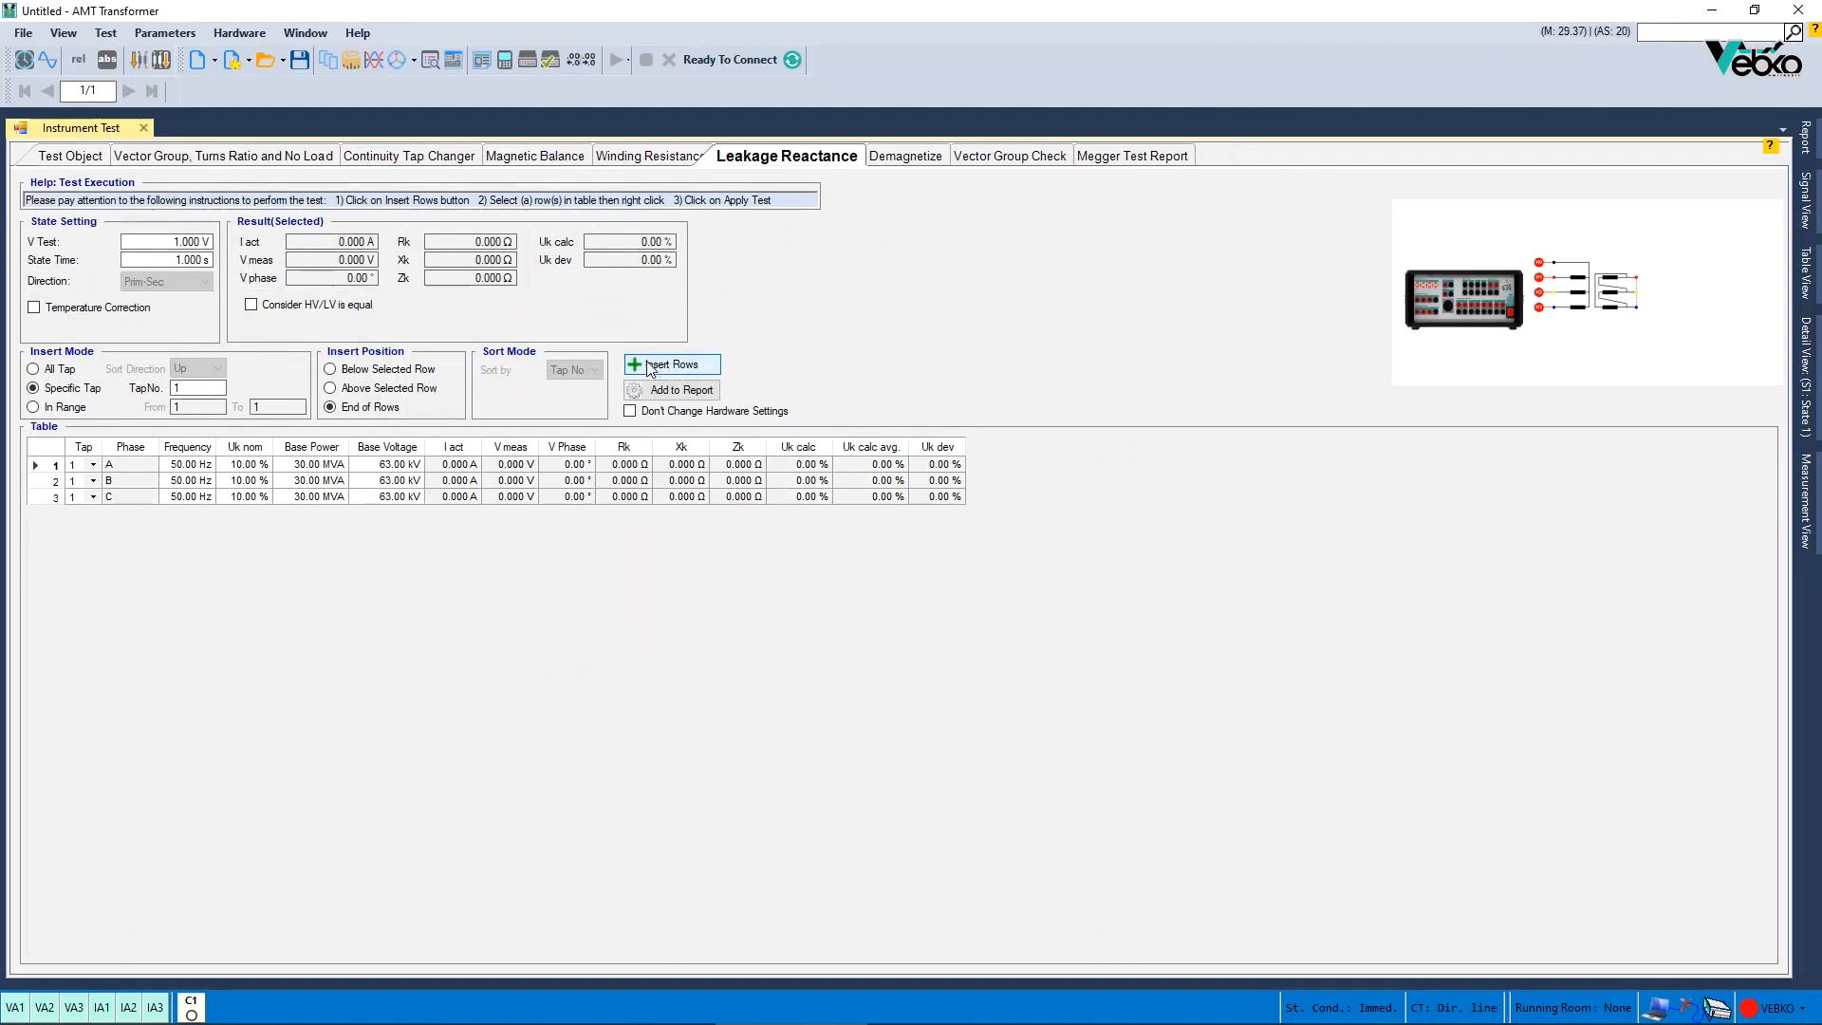
left_click(251, 304)
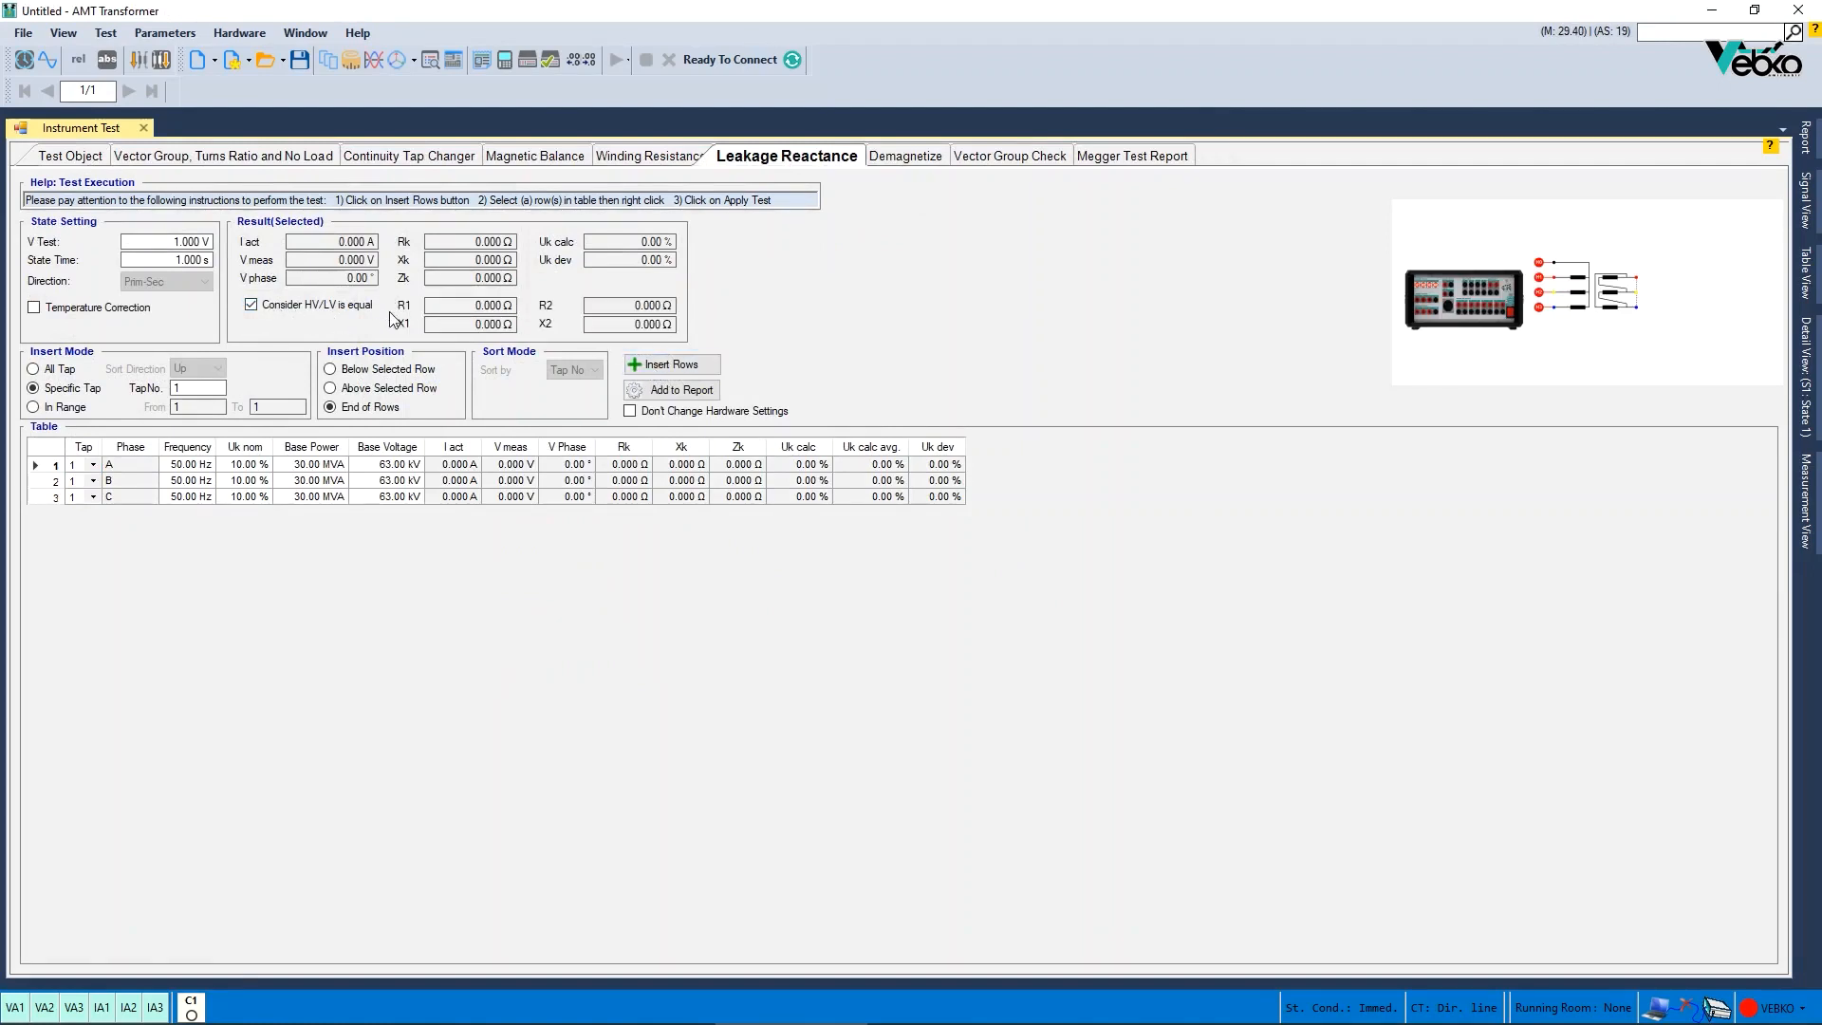